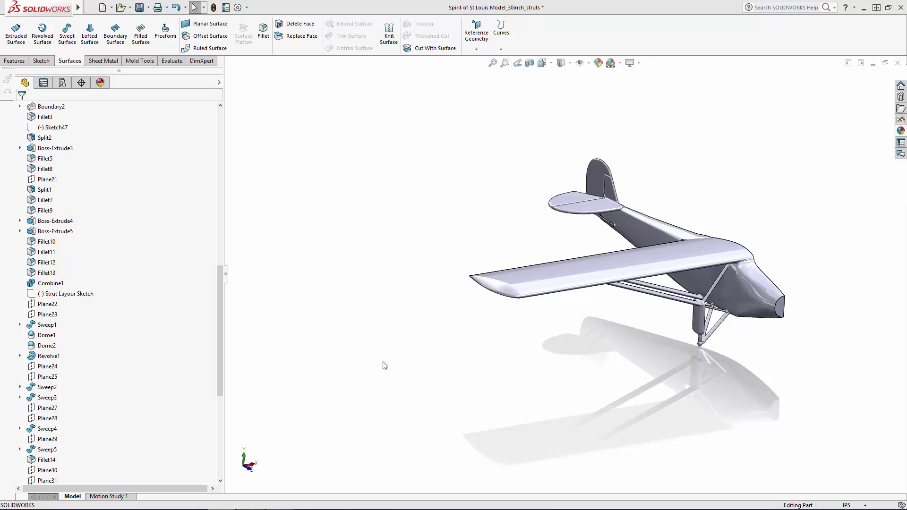
# Step: Show the Front View sketch picture and bring the landing gear wheel in it into close view
pyautogui.moveTo(218, 283); pyautogui.dragTo(216, 123)
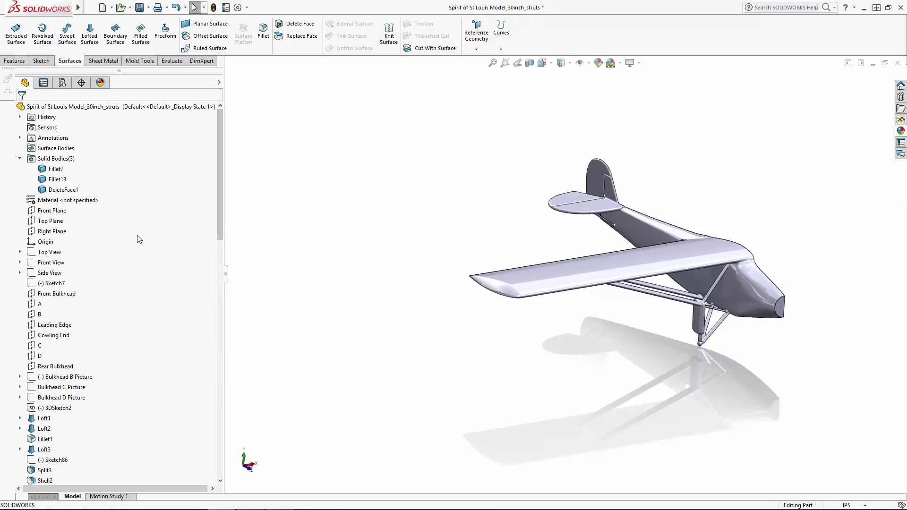
pyautogui.click(60, 261)
pyautogui.click(65, 245)
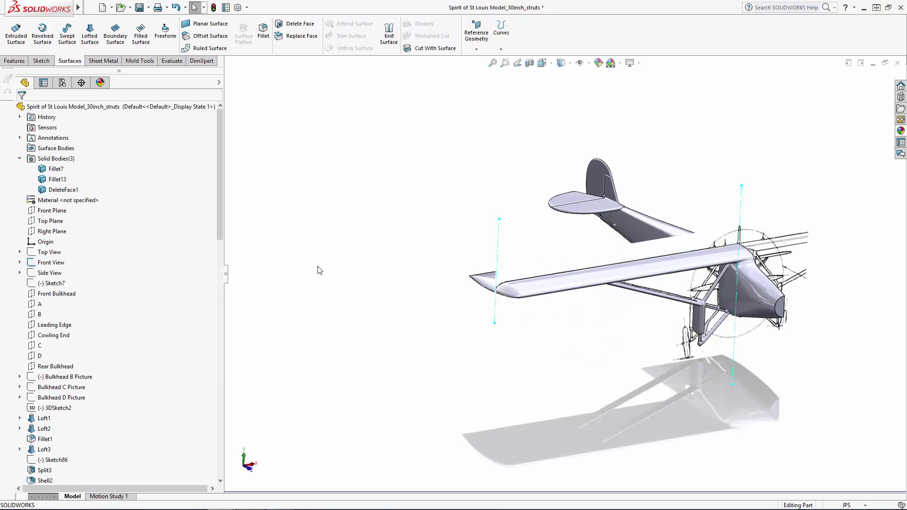
pyautogui.moveTo(323, 253); pyautogui.dragTo(306, 213, button='middle')
pyautogui.scroll(-5, 638, 296)
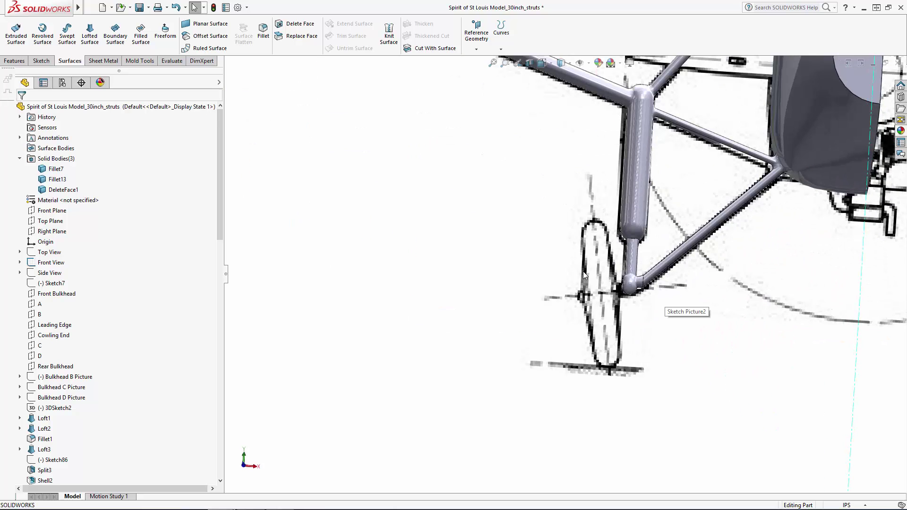
# Step: Start a new sketch on Plane27 beside the landing gear strut and set the view to Front
pyautogui.moveTo(222, 154); pyautogui.dragTo(208, 356)
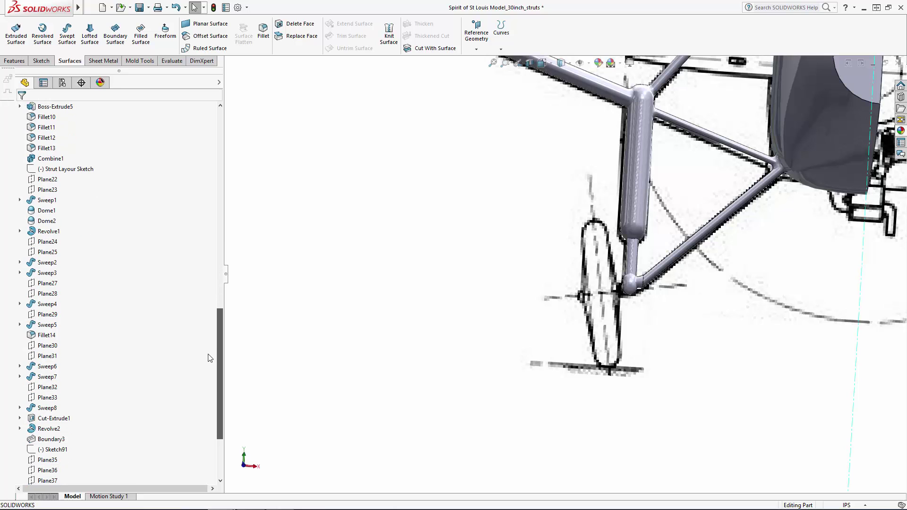
pyautogui.click(52, 283)
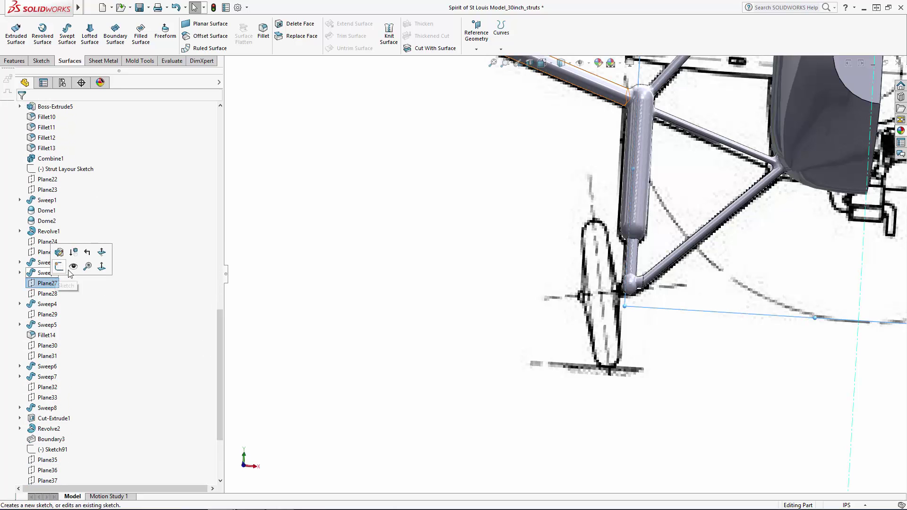
pyautogui.scroll(4, 672, 351)
pyautogui.moveTo(614, 262); pyautogui.dragTo(700, 309, button='middle')
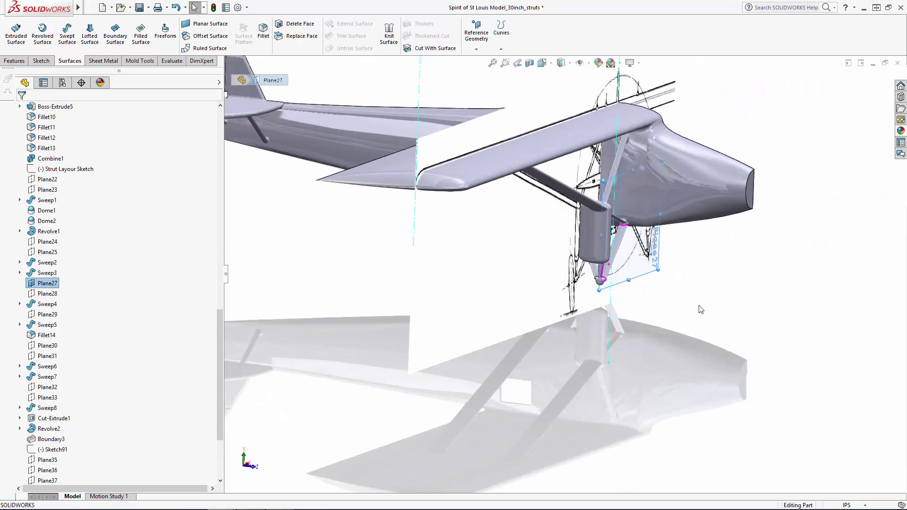
pyautogui.scroll(-6, 624, 283)
pyautogui.scroll(5, 562, 320)
pyautogui.click(674, 319)
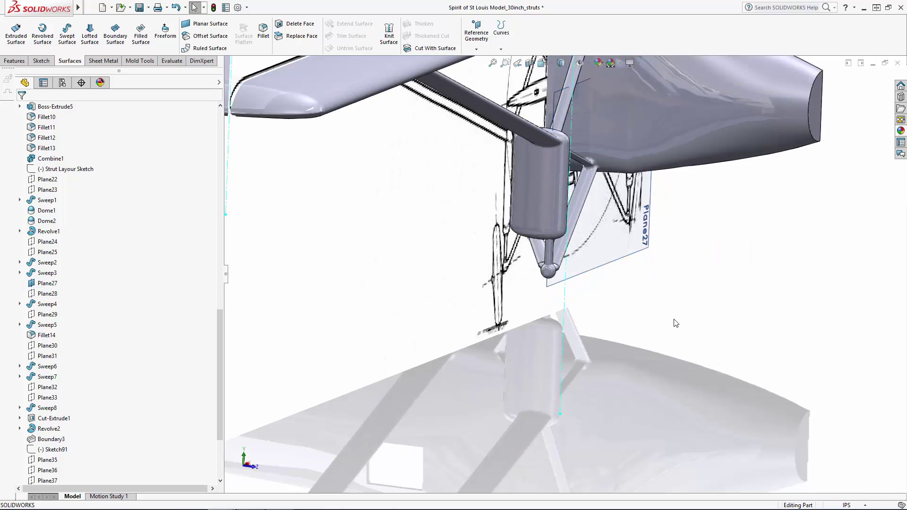
pyautogui.click(649, 240)
pyautogui.click(690, 213)
pyautogui.scroll(6, 694, 305)
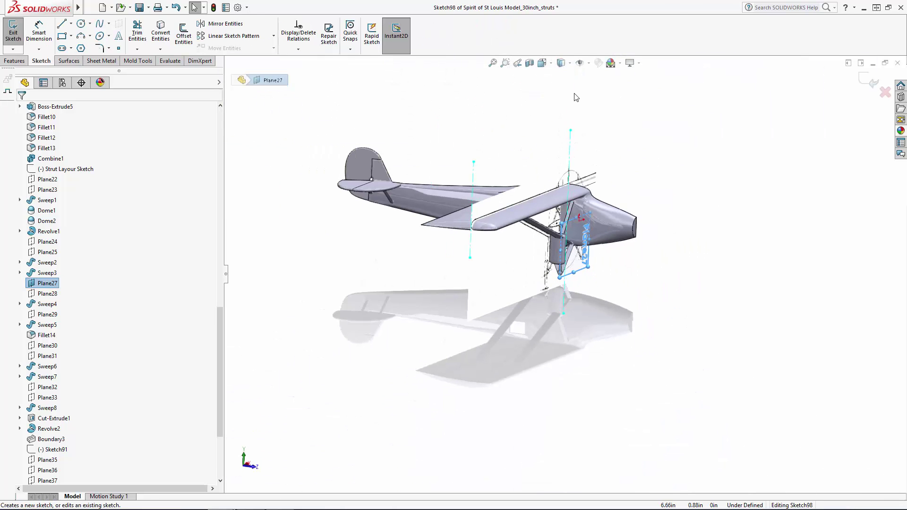
pyautogui.click(543, 63)
pyautogui.click(556, 102)
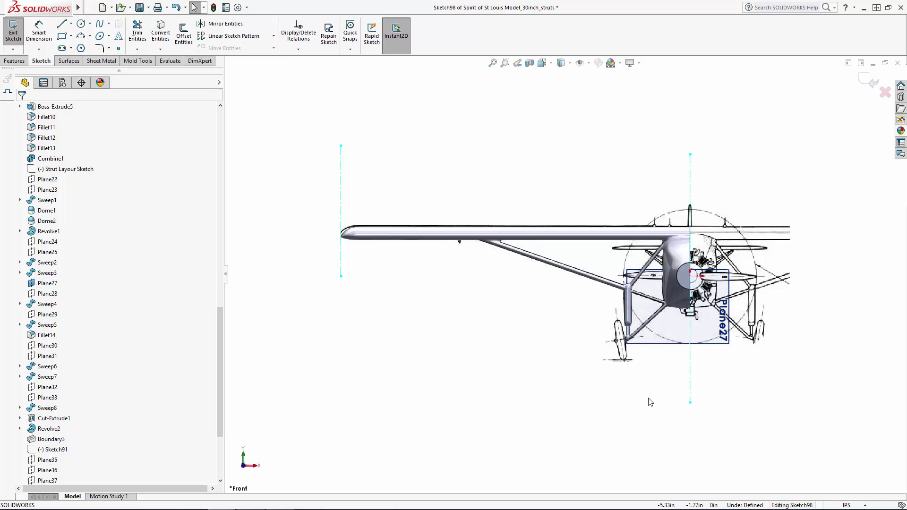
# Step: Sketch a sloped axle line about 0.56 in long from the strut's ball end to the wheel hub's outer edge
pyautogui.scroll(-5, 619, 309)
pyautogui.scroll(-6, 567, 288)
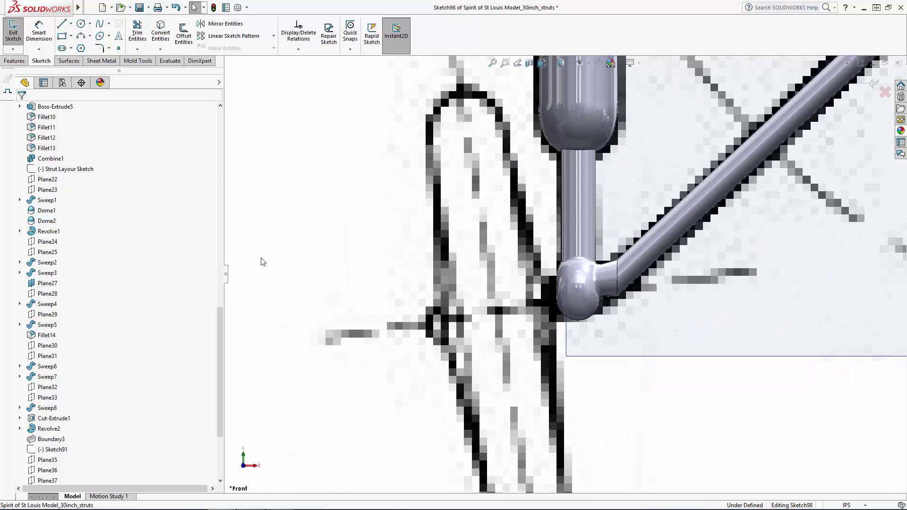
pyautogui.click(62, 25)
pyautogui.scroll(-3, 475, 324)
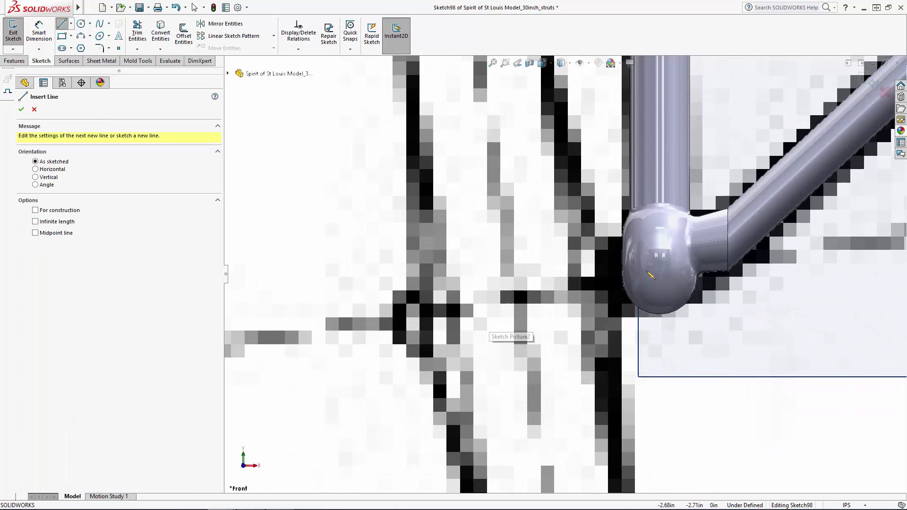
pyautogui.click(467, 313)
pyautogui.click(659, 270)
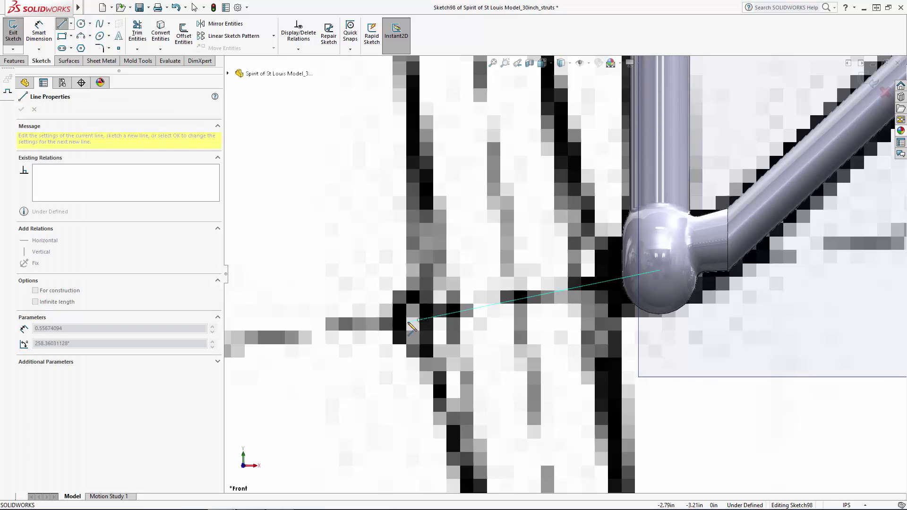
pyautogui.press('Escape')
pyautogui.press('Escape')
pyautogui.scroll(3, 470, 324)
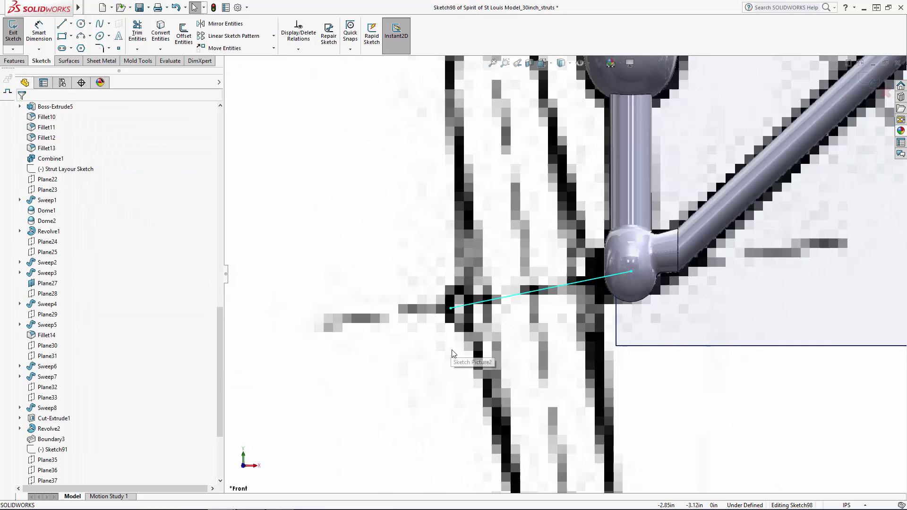
# Step: Sketch connected lines from the axle line's inner end: about 0.06 in up, across to the wheel, and about 0.55 in up its inner side
pyautogui.click(62, 24)
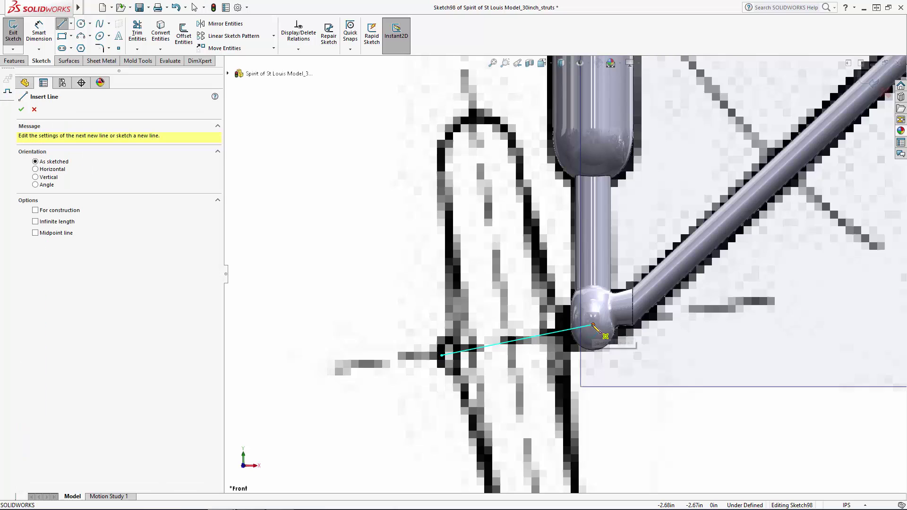
pyautogui.scroll(-3, 599, 324)
pyautogui.click(587, 310)
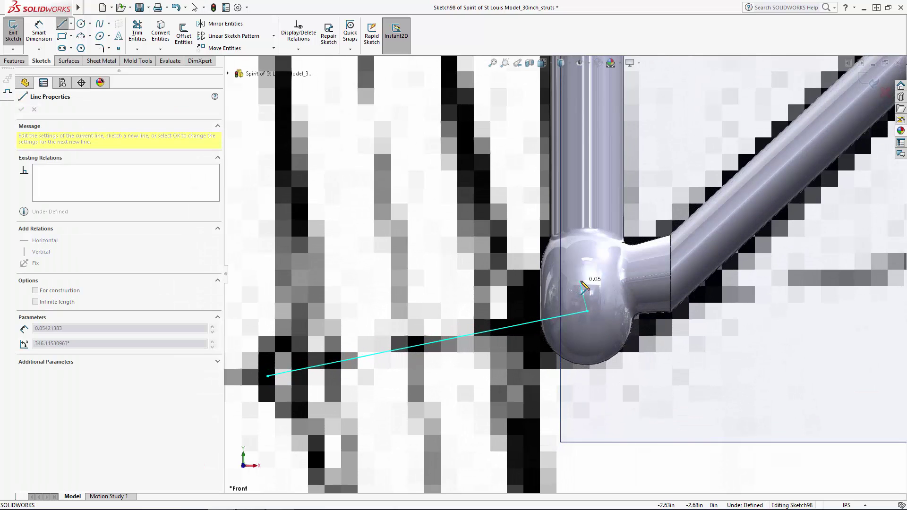
pyautogui.click(579, 276)
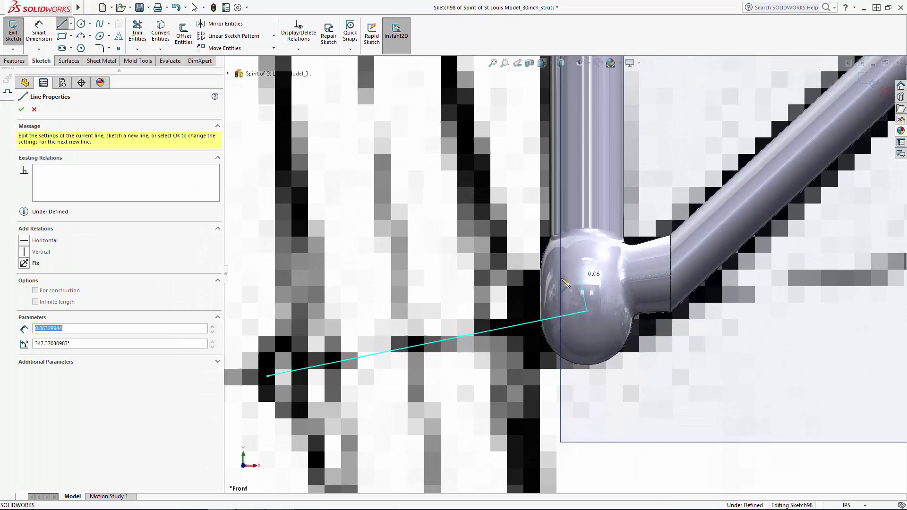
pyautogui.click(511, 289)
pyautogui.scroll(4, 511, 288)
pyautogui.scroll(-3, 491, 141)
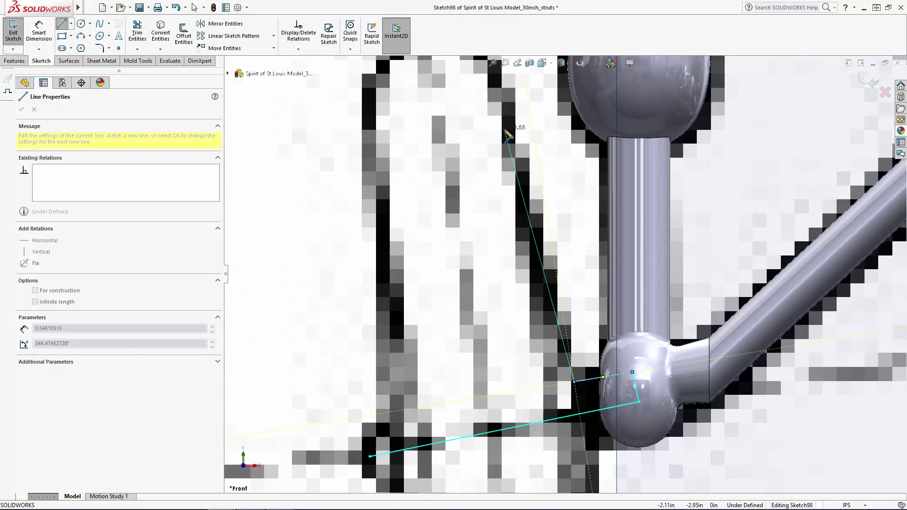
pyautogui.click(504, 130)
pyautogui.press('Escape')
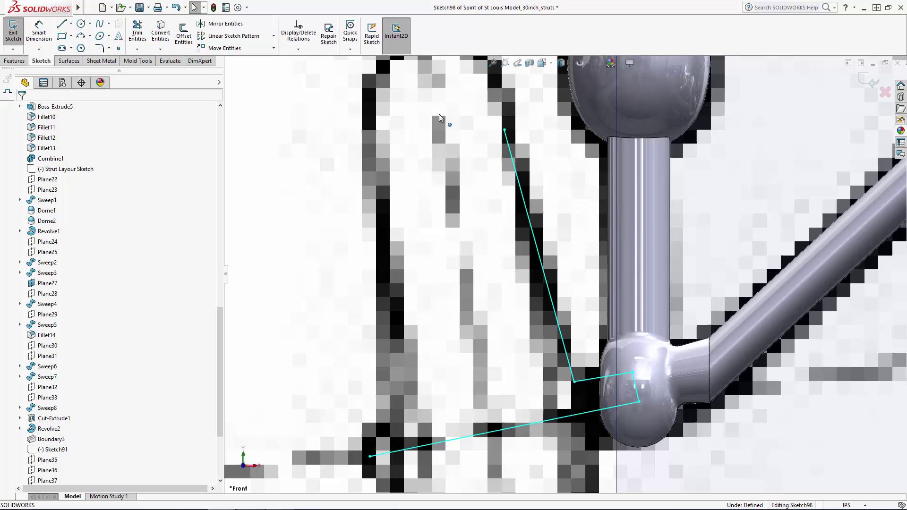
# Step: Draw a circle over the rounded top of the wheel's tire and shift its center to match the reference picture
pyautogui.click(80, 24)
pyautogui.keyDown('ctrl'); pyautogui.moveTo(428, 70); pyautogui.dragTo(494, 168, button='middle'); pyautogui.keyUp('ctrl')
pyautogui.click(505, 215)
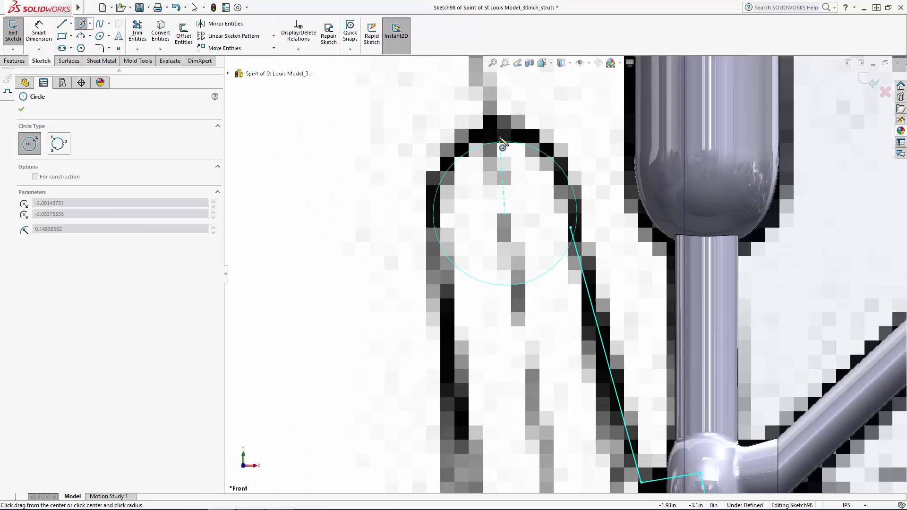
pyautogui.click(501, 136)
pyautogui.press('Escape')
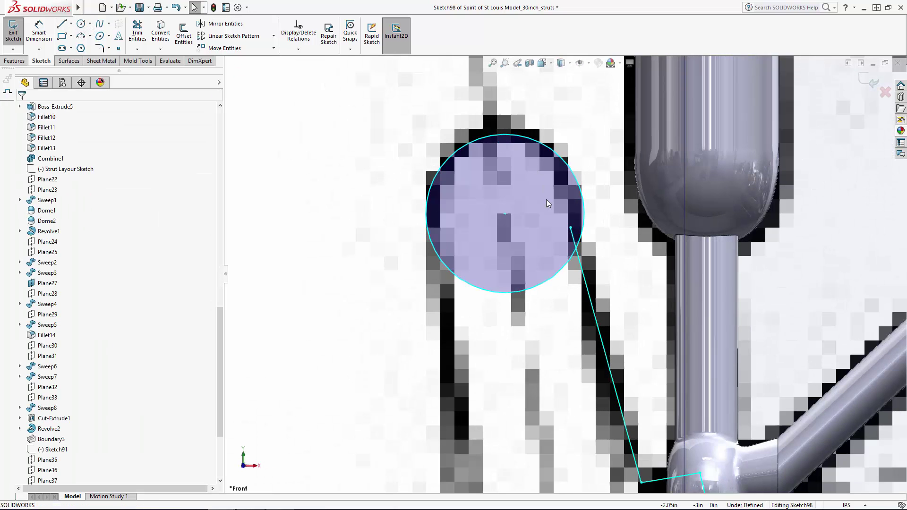
pyautogui.moveTo(504, 215)
pyautogui.mouseDown()
pyautogui.moveTo(500, 194)
pyautogui.moveTo(501, 203)
pyautogui.mouseUp()
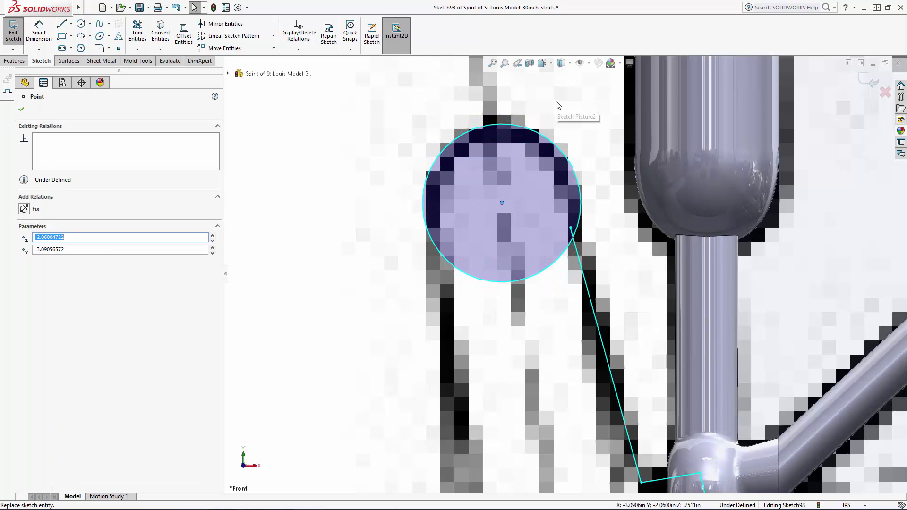
pyautogui.press('Escape')
# Step: Sketch a line along the wheel's outer side from the tire circle down to just above the hub
pyautogui.click(65, 24)
pyautogui.click(445, 258)
pyautogui.scroll(4, 465, 387)
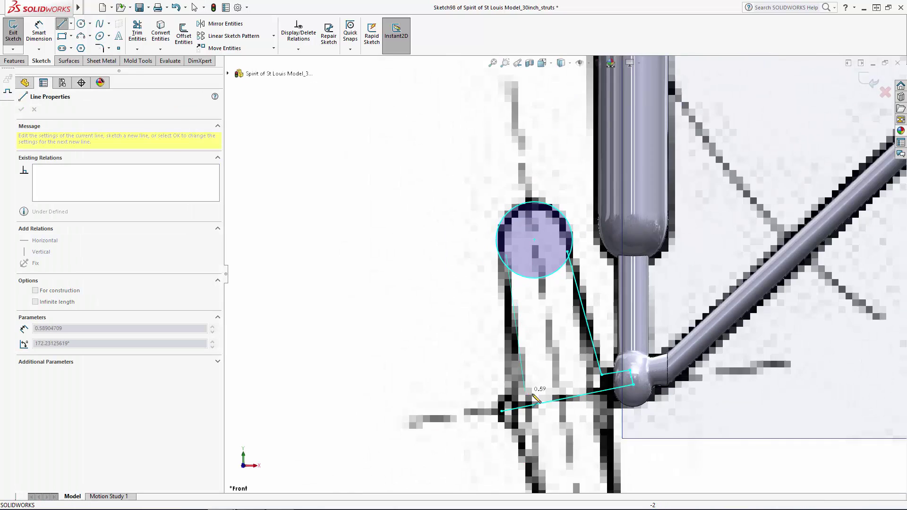
pyautogui.scroll(-5, 509, 405)
pyautogui.click(495, 357)
pyautogui.press('Escape')
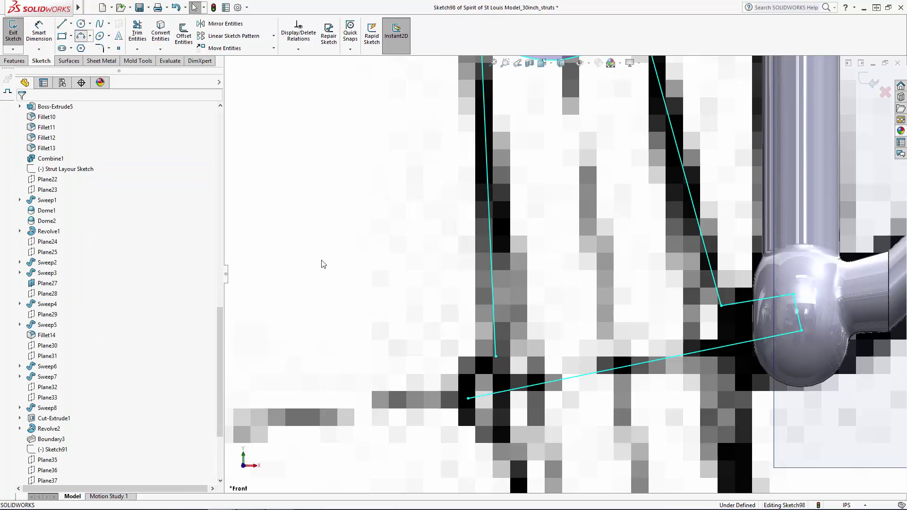
# Step: Join the outer side line's lower end to the axle line's outer end with a 3 Point Arc of about 0.06 in radius
pyautogui.click(468, 398)
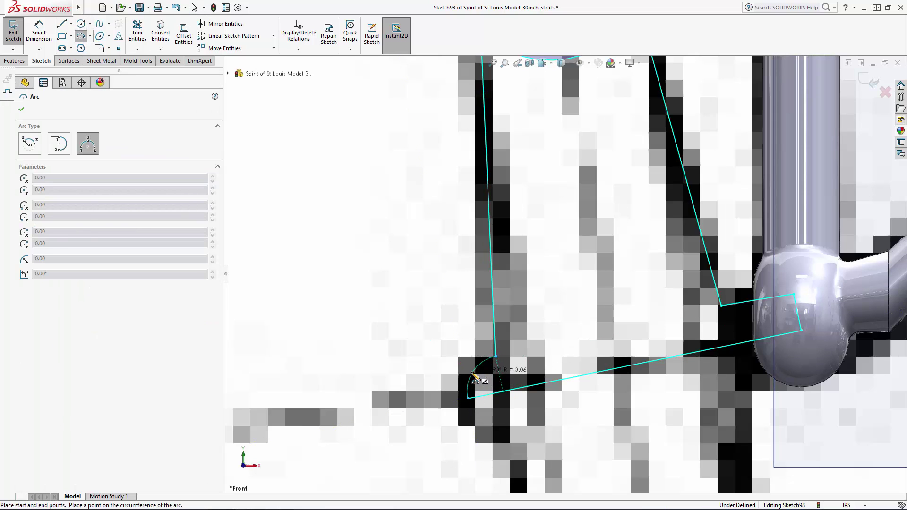
pyautogui.click(475, 378)
pyautogui.press('Escape')
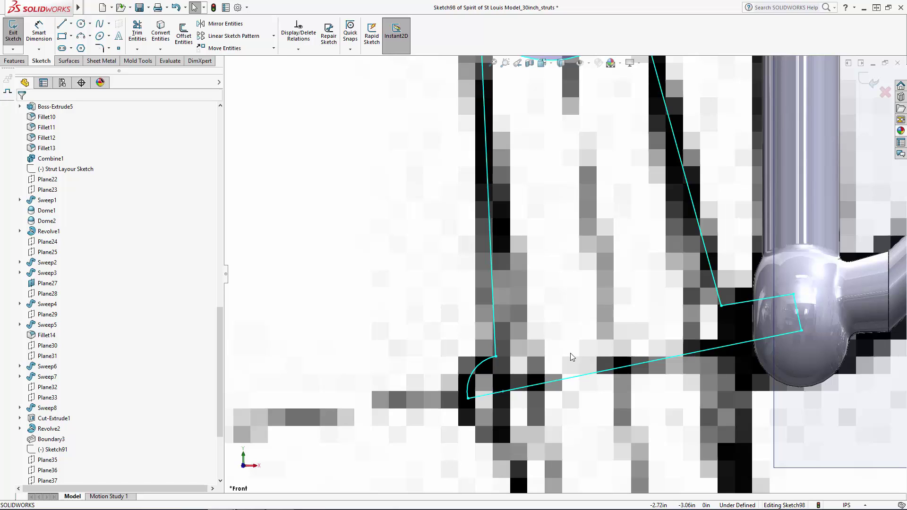
# Step: Make the short upper hub line parallel to the axle line
pyautogui.click(747, 301)
pyautogui.keyDown('ctrl'); pyautogui.click(690, 353); pyautogui.keyUp('ctrl')
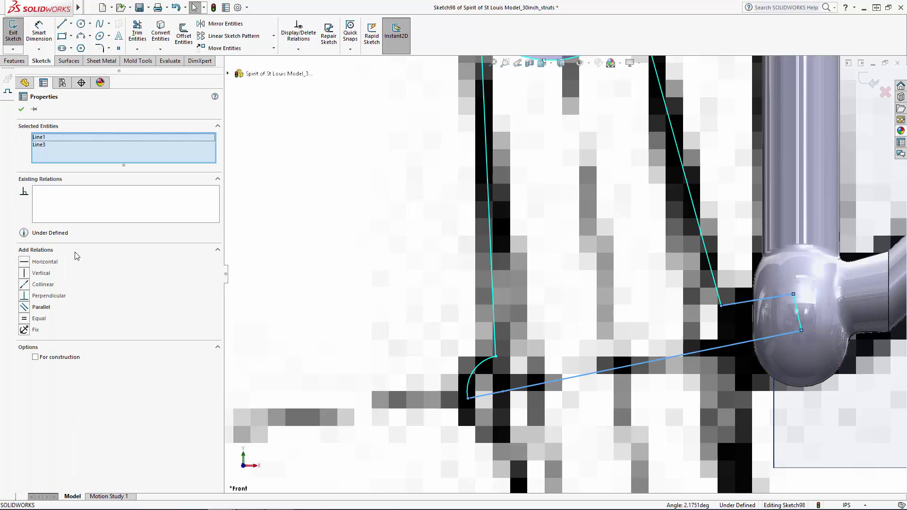
pyautogui.click(25, 306)
pyautogui.click(409, 283)
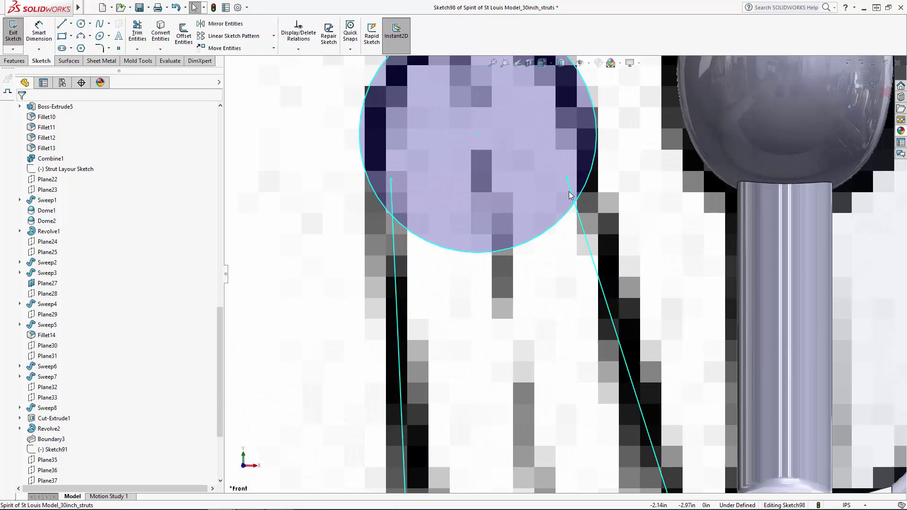
# Step: Attach the upper ends of both wheel side lines to the tire circle and connect them with a construction line
pyautogui.moveTo(568, 178); pyautogui.dragTo(586, 187)
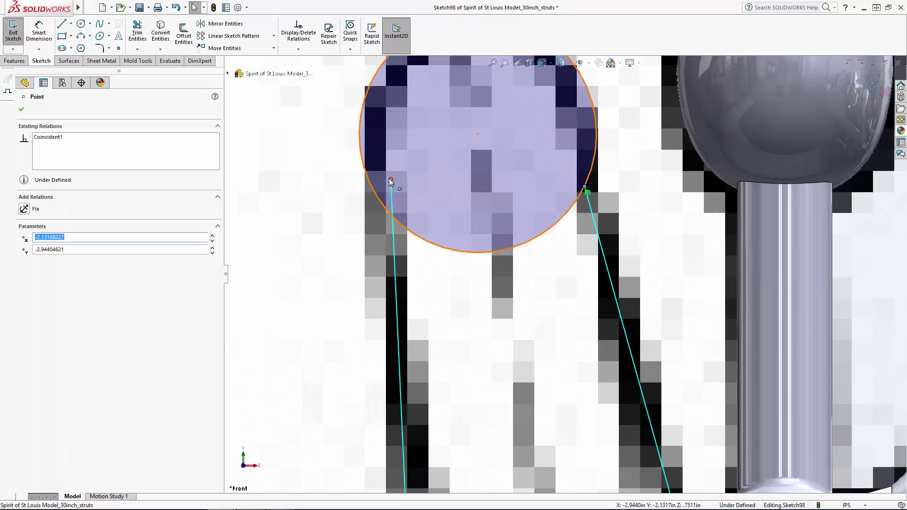
pyautogui.moveTo(391, 180); pyautogui.dragTo(391, 215)
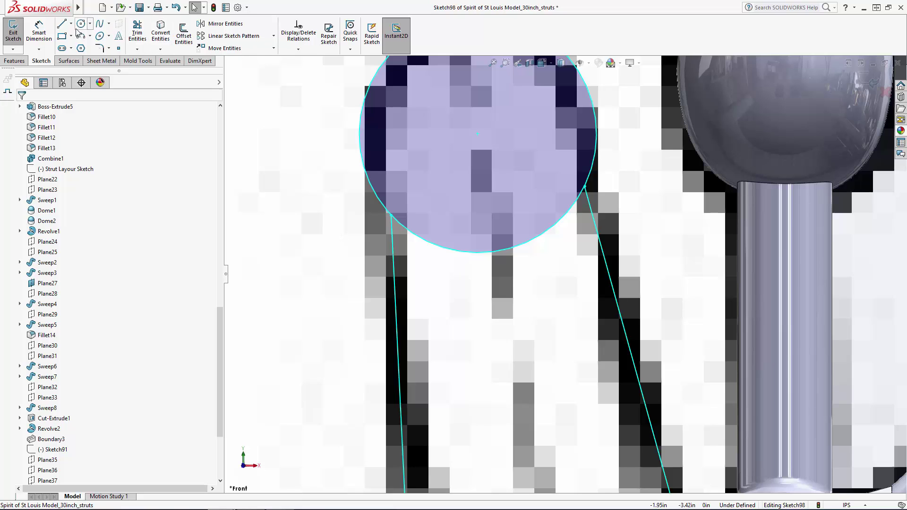
pyautogui.click(62, 24)
pyautogui.click(391, 214)
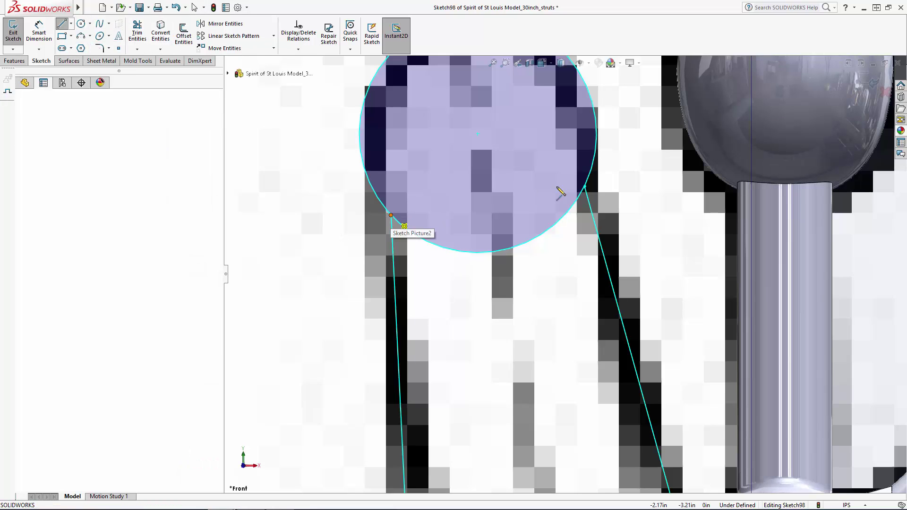
pyautogui.click(585, 188)
pyautogui.press('Escape')
# Step: Make the construction line across the tire circle parallel to the axle line
pyautogui.click(481, 203)
pyautogui.scroll(5, 562, 319)
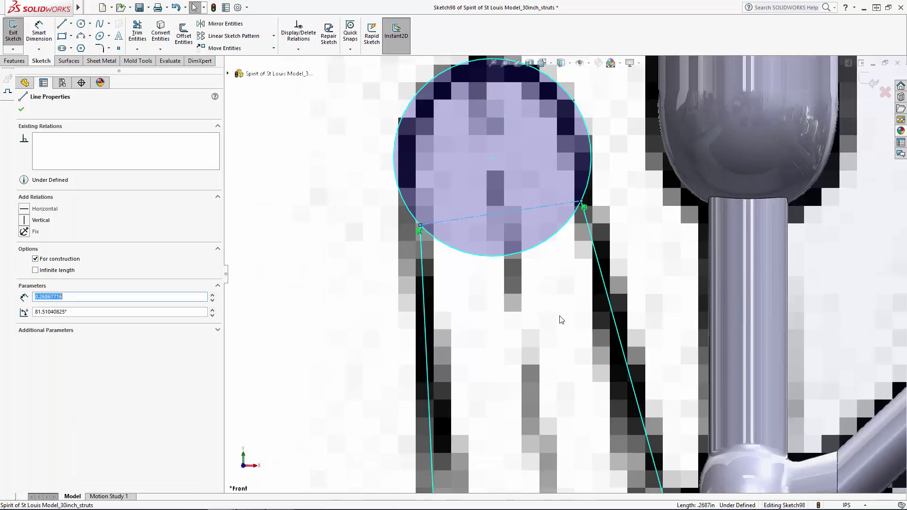
pyautogui.scroll(-3, 571, 358)
pyautogui.keyDown('ctrl'); pyautogui.click(581, 346); pyautogui.keyUp('ctrl')
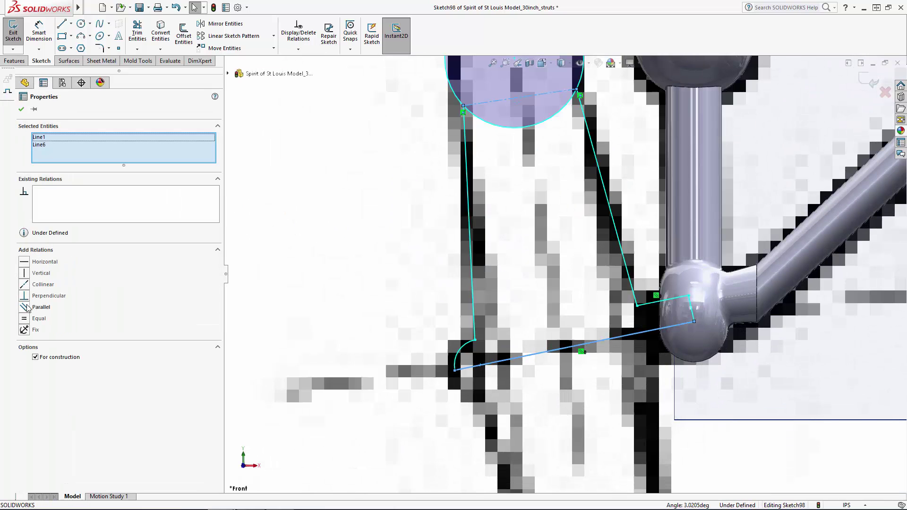
pyautogui.click(27, 307)
pyautogui.click(314, 252)
# Step: Raise the hub arc's upper endpoint slightly, where it meets the wheel's outer side line
pyautogui.scroll(6, 477, 298)
pyautogui.click(476, 261)
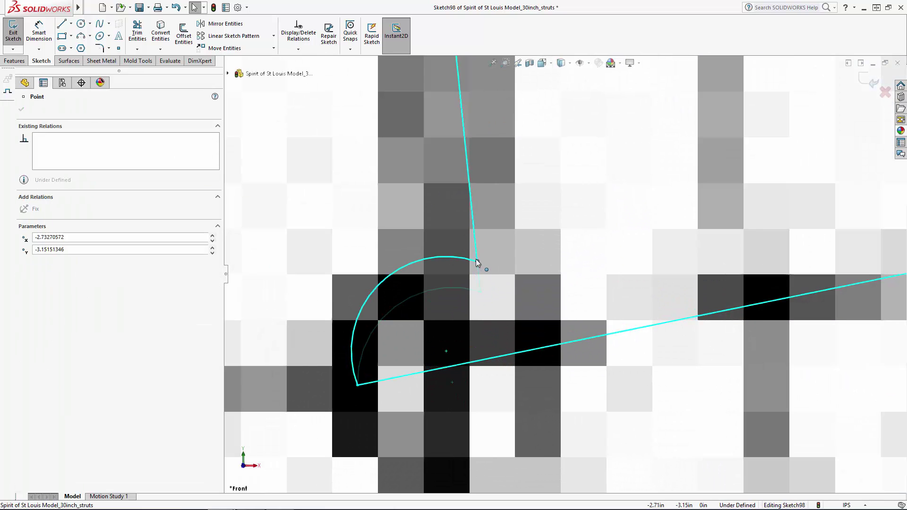
pyautogui.moveTo(476, 261); pyautogui.dragTo(475, 252)
# Step: Draw a short construction line downward from the axle line's outer end, square to the axle line
pyautogui.click(61, 24)
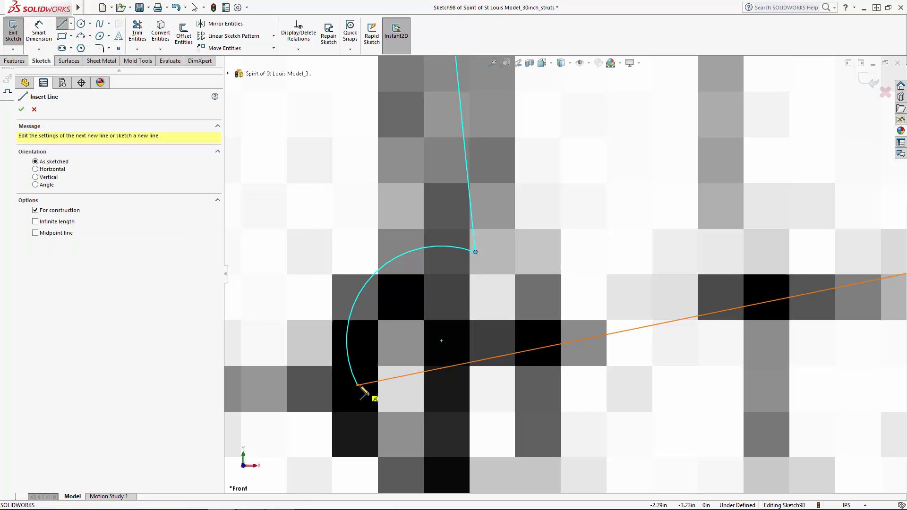
pyautogui.click(358, 385)
pyautogui.click(376, 465)
pyautogui.press('Escape')
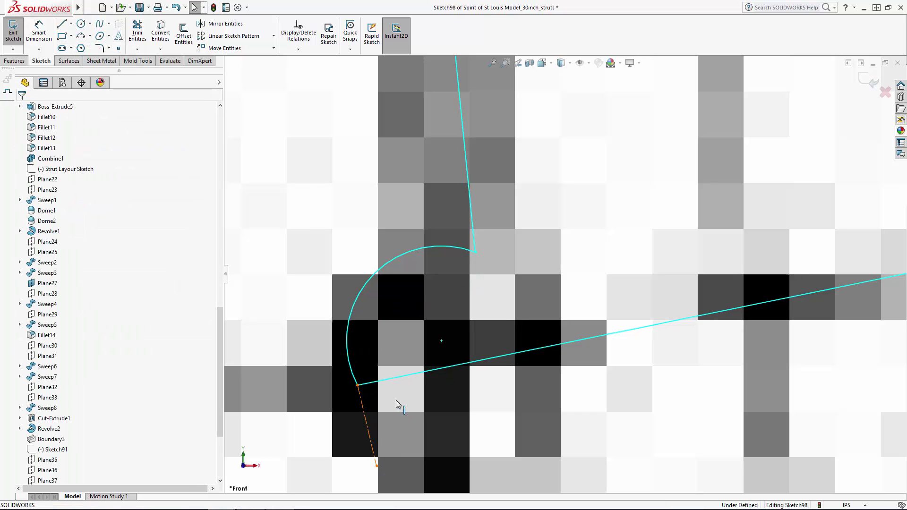
# Step: Make the hub arc tangent to the short construction line at the axle line's outer end
pyautogui.click(363, 406)
pyautogui.keyDown('ctrl'); pyautogui.click(373, 381); pyautogui.keyUp('ctrl')
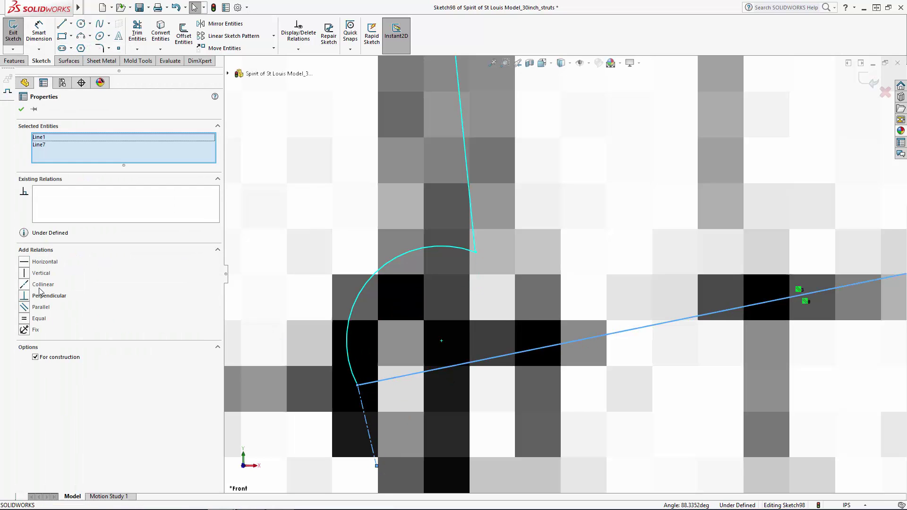
pyautogui.click(360, 386)
pyautogui.keyDown('ctrl'); pyautogui.click(367, 406); pyautogui.keyUp('ctrl')
pyautogui.click(35, 263)
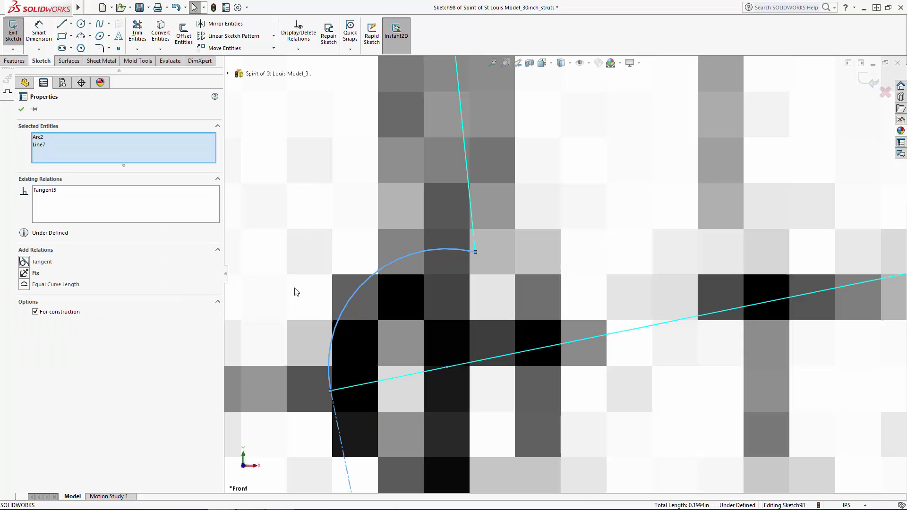
pyautogui.click(296, 291)
# Step: Shift the hub arc's lower endpoint inward along the axle line and raise its upper endpoint on the wheel's outer side
pyautogui.moveTo(331, 390); pyautogui.dragTo(365, 383)
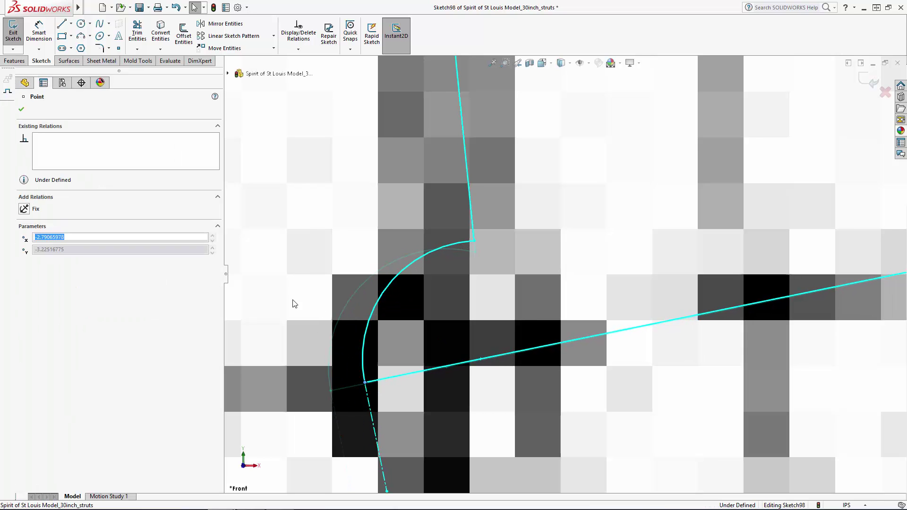
pyautogui.click(352, 251)
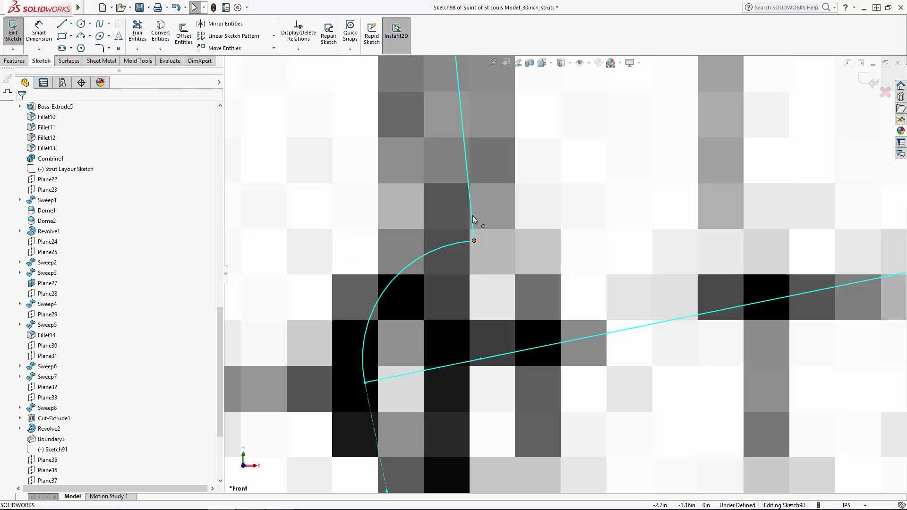
pyautogui.moveTo(473, 240)
pyautogui.mouseDown()
pyautogui.moveTo(468, 191)
pyautogui.moveTo(470, 205)
pyautogui.mouseUp()
pyautogui.scroll(6, 469, 205)
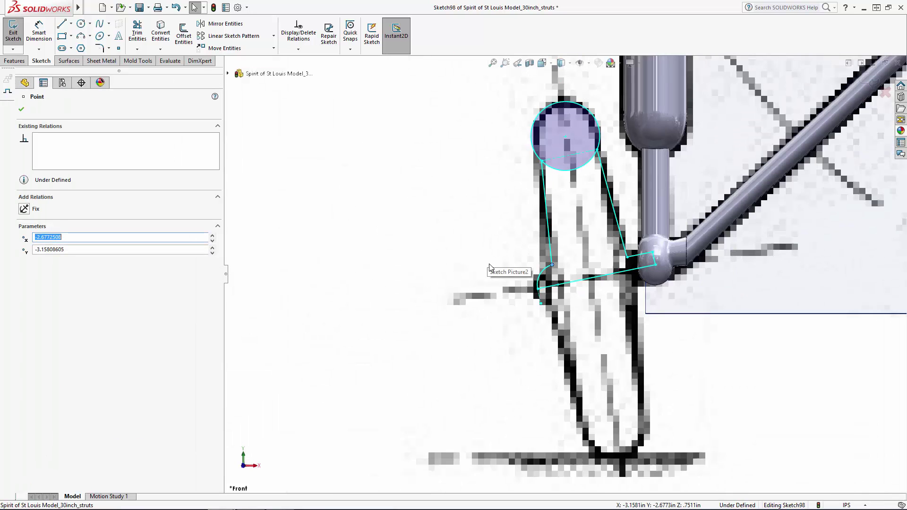
# Step: Resize and recentre the tire circle so it follows the rounded outline at the wheel's upper end in the reference picture
pyautogui.scroll(-4, 489, 268)
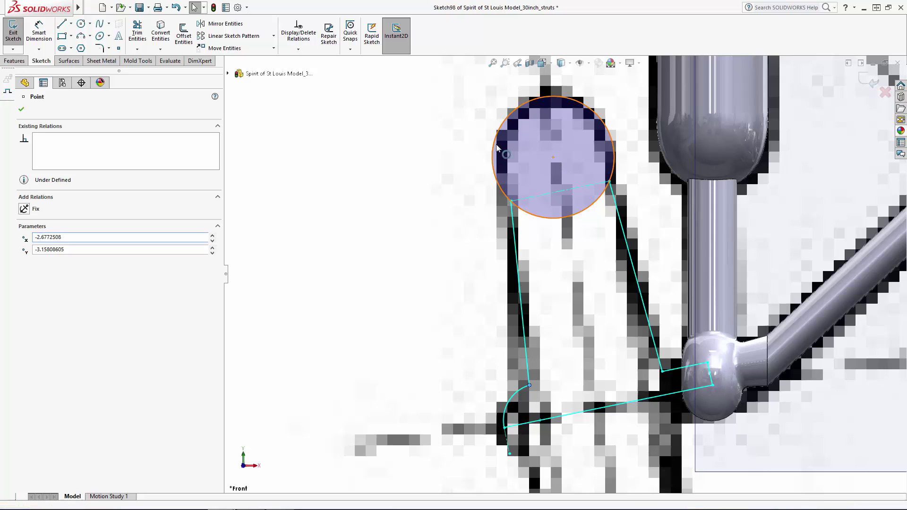
pyautogui.click(497, 147)
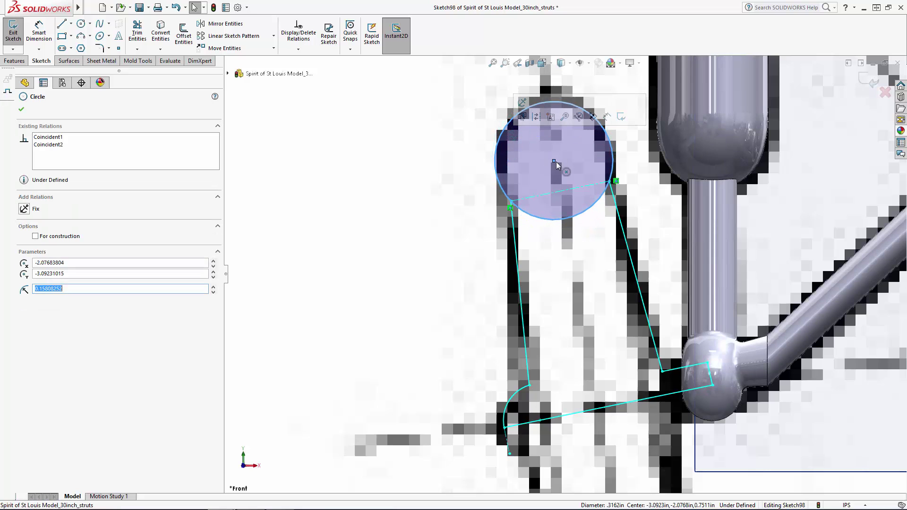
pyautogui.moveTo(556, 161)
pyautogui.mouseDown()
pyautogui.moveTo(566, 158)
pyautogui.moveTo(553, 157)
pyautogui.mouseUp()
pyautogui.click(436, 238)
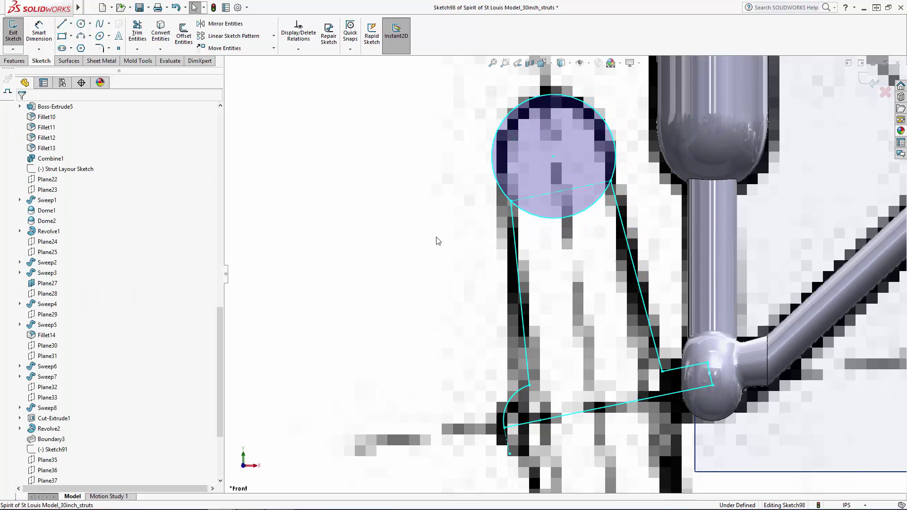
# Step: Move the corner between the hub arc and outer side line down and outward to match the picture's wheel edge
pyautogui.scroll(-4, 598, 401)
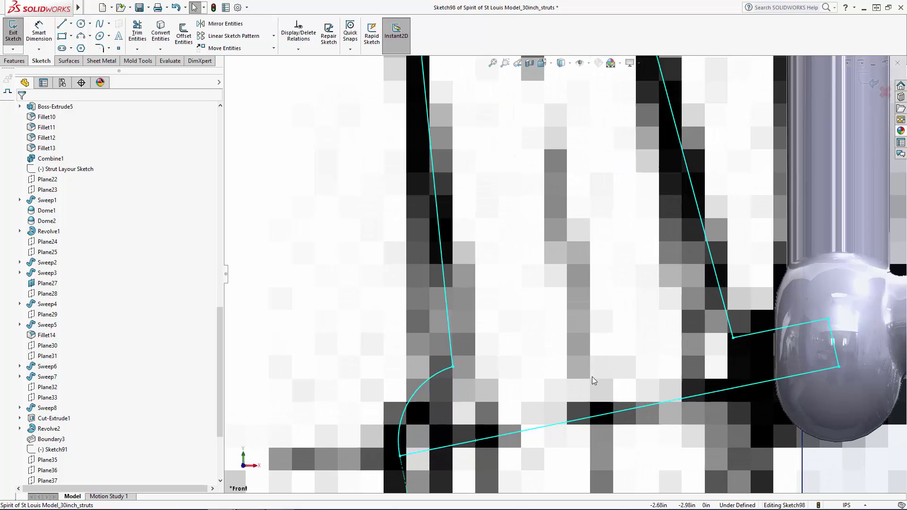
pyautogui.moveTo(452, 366)
pyautogui.mouseDown()
pyautogui.moveTo(435, 375)
pyautogui.moveTo(434, 387)
pyautogui.mouseUp()
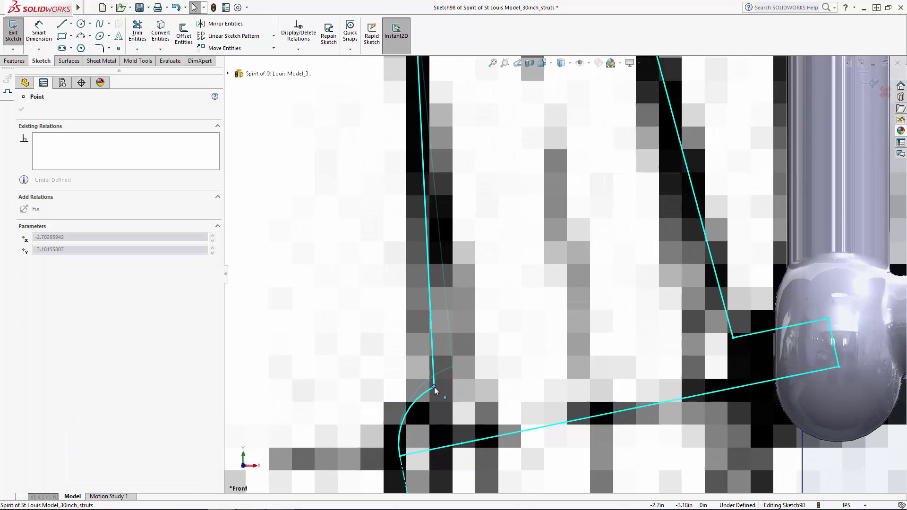
pyautogui.scroll(5, 546, 281)
pyautogui.click(757, 427)
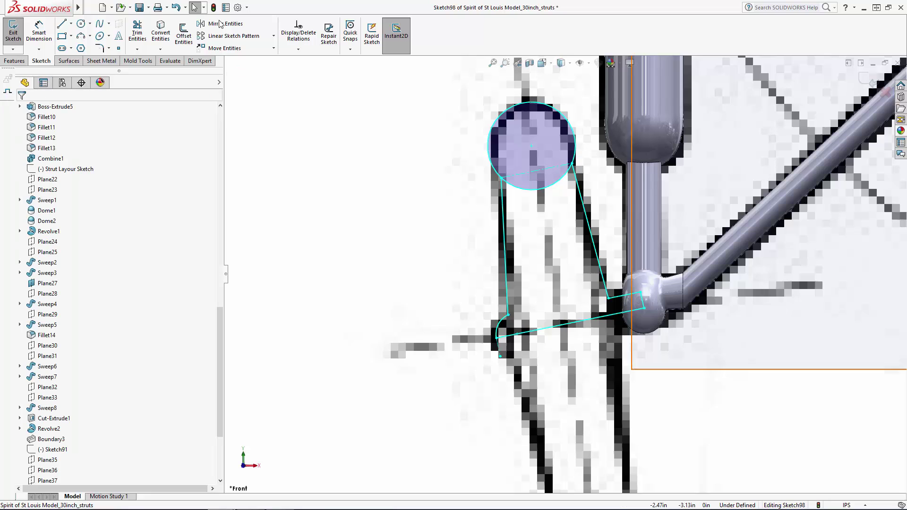
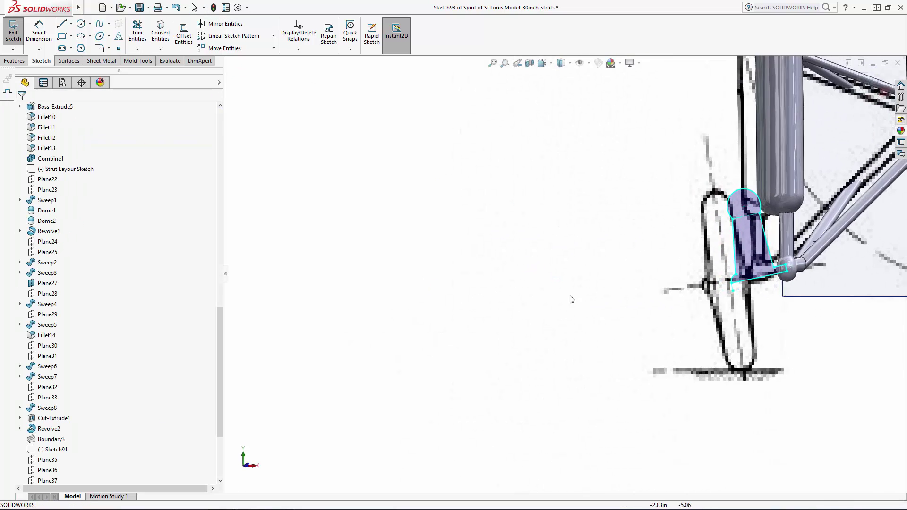
# Step: Close the wheel profile sketch and revolve it 360 degrees about the axle line as a solid boss merged with the model
pyautogui.hotkey('ctrl', 'b')
pyautogui.scroll(-8, 585, 269)
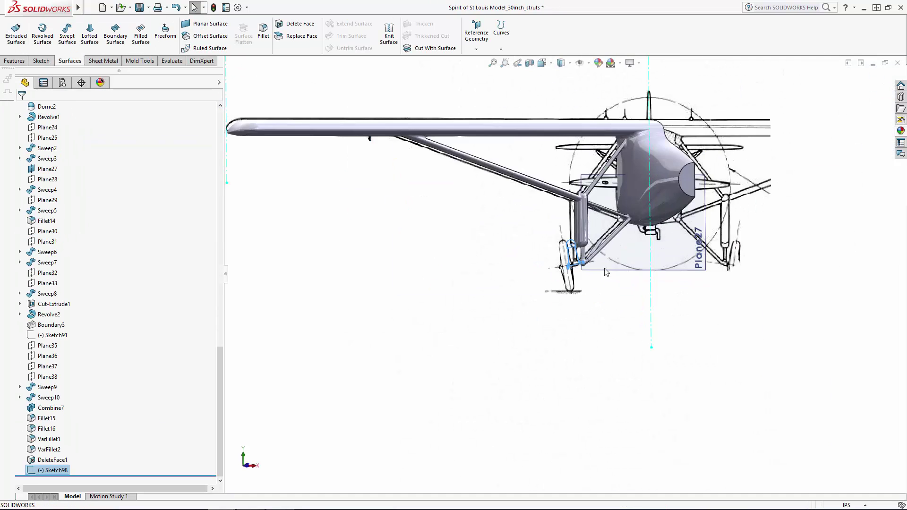
pyautogui.click(18, 61)
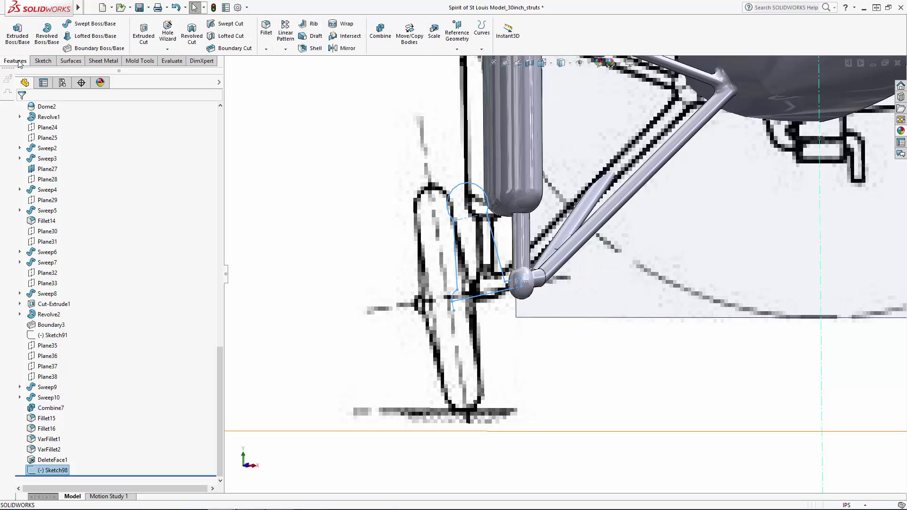
pyautogui.click(39, 44)
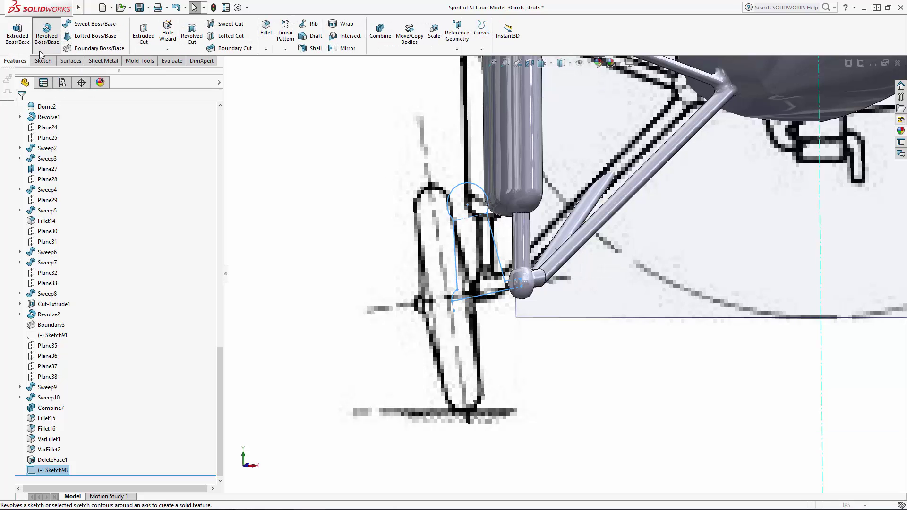
pyautogui.click(487, 297)
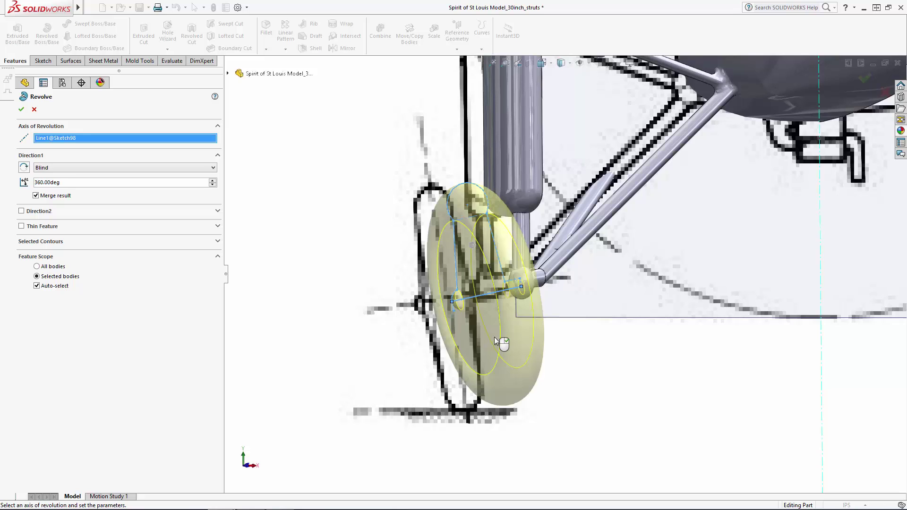
pyautogui.scroll(3, 534, 308)
pyautogui.moveTo(534, 307); pyautogui.dragTo(540, 354, button='middle')
pyautogui.scroll(3, 542, 357)
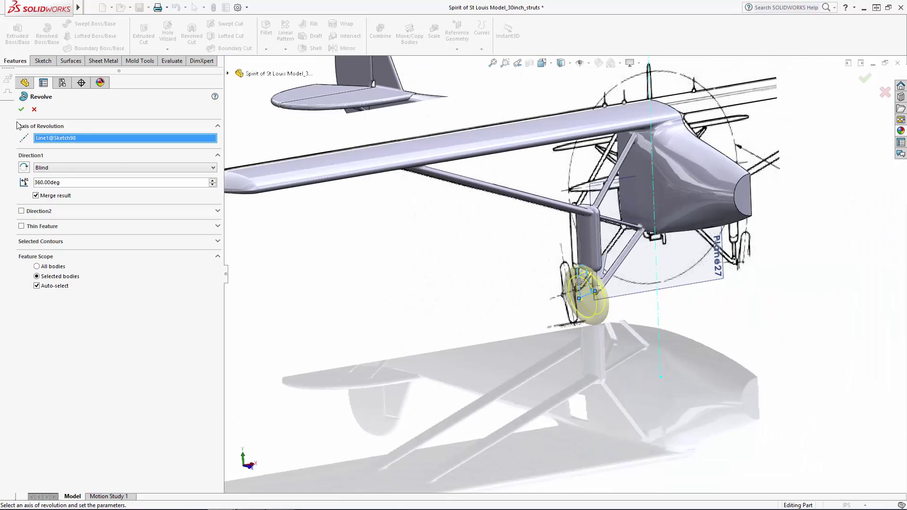
pyautogui.press('Return')
# Step: Hide the Front View reference sketch and Plane27
pyautogui.moveTo(606, 355); pyautogui.dragTo(681, 347, button='middle')
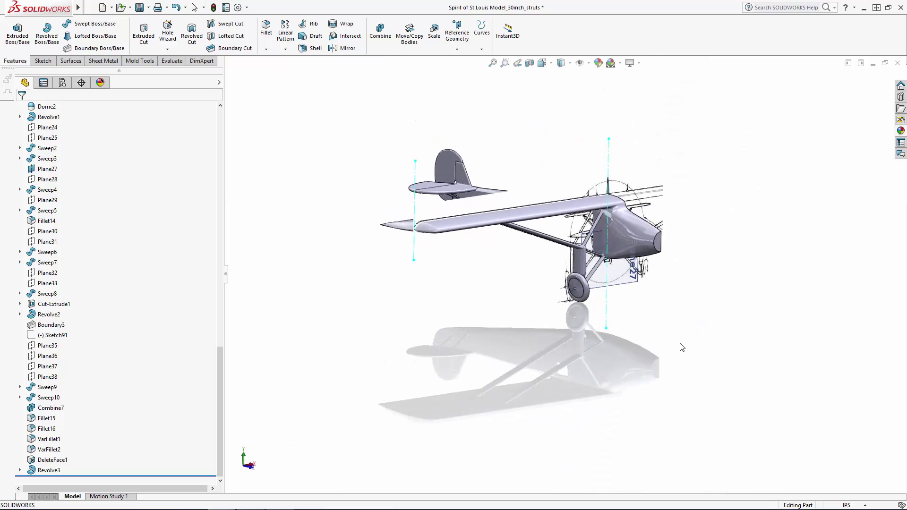
pyautogui.moveTo(221, 348); pyautogui.dragTo(221, 176)
pyautogui.click(55, 262)
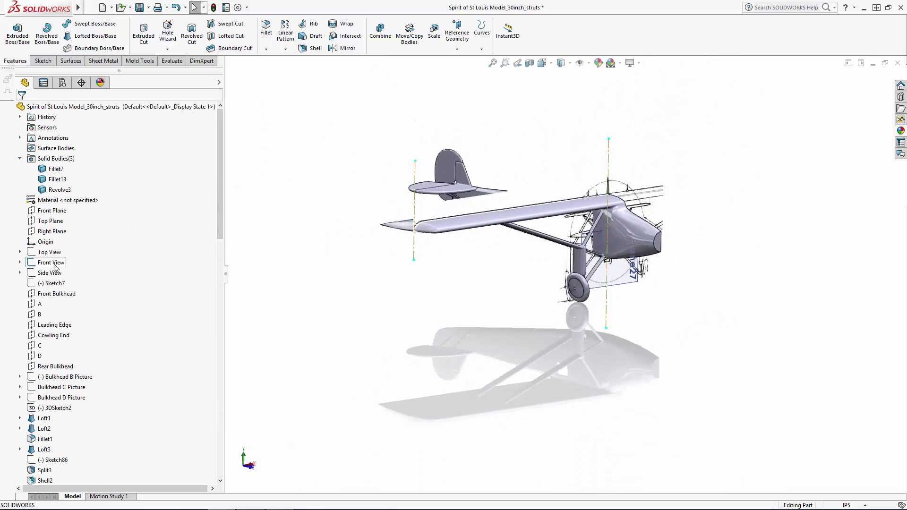
pyautogui.click(62, 250)
pyautogui.click(652, 300)
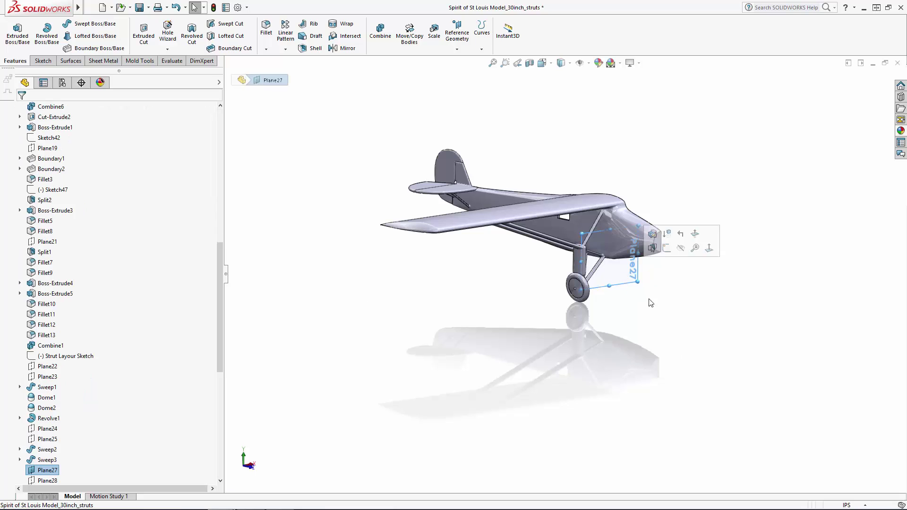
pyautogui.click(682, 341)
# Step: Mirror the half-aircraft body and the other two solid bodies across the fuselage's flat centre face, keeping solids unmerged
pyautogui.moveTo(671, 346); pyautogui.dragTo(569, 359, button='middle')
pyautogui.scroll(-3, 507, 194)
pyautogui.scroll(3, 449, 311)
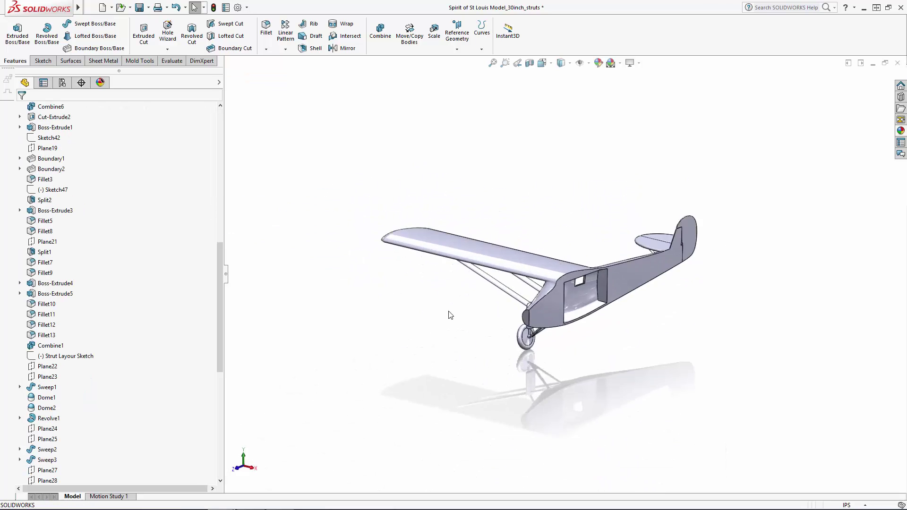
pyautogui.scroll(-3, 449, 312)
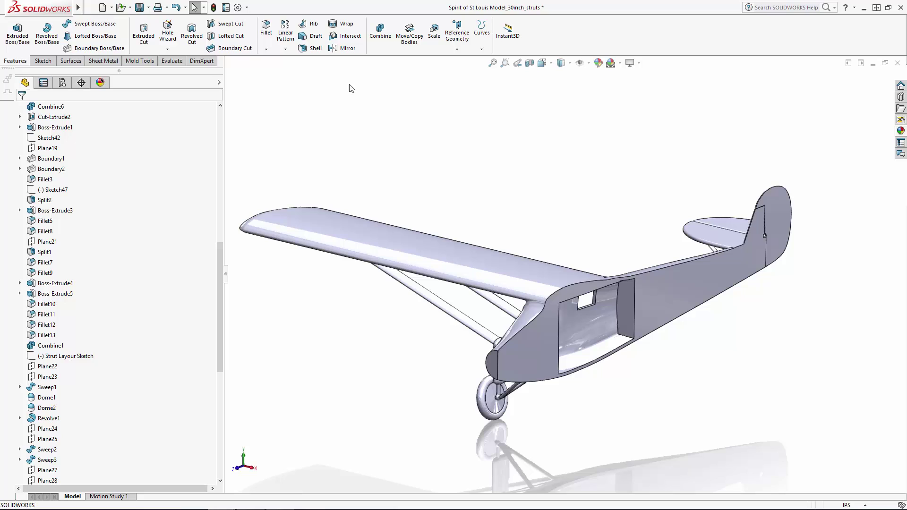
pyautogui.click(346, 48)
pyautogui.click(673, 302)
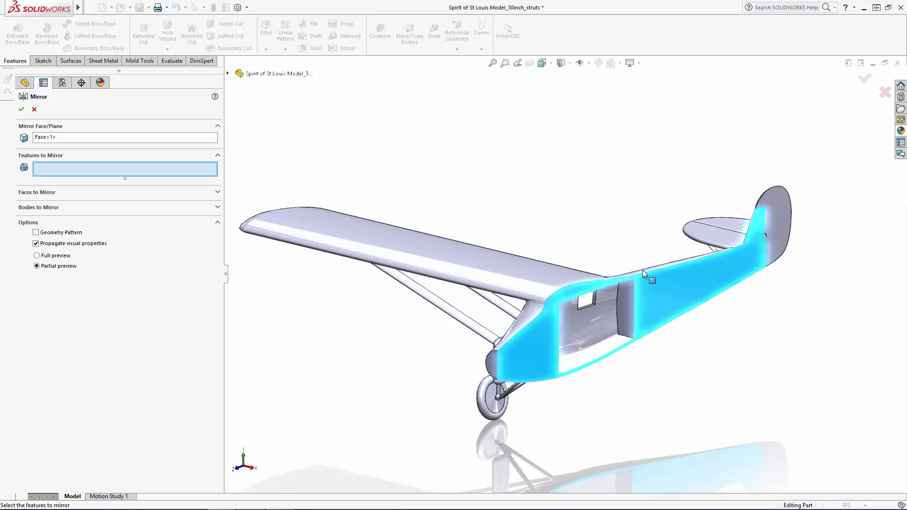
pyautogui.click(42, 208)
pyautogui.click(394, 235)
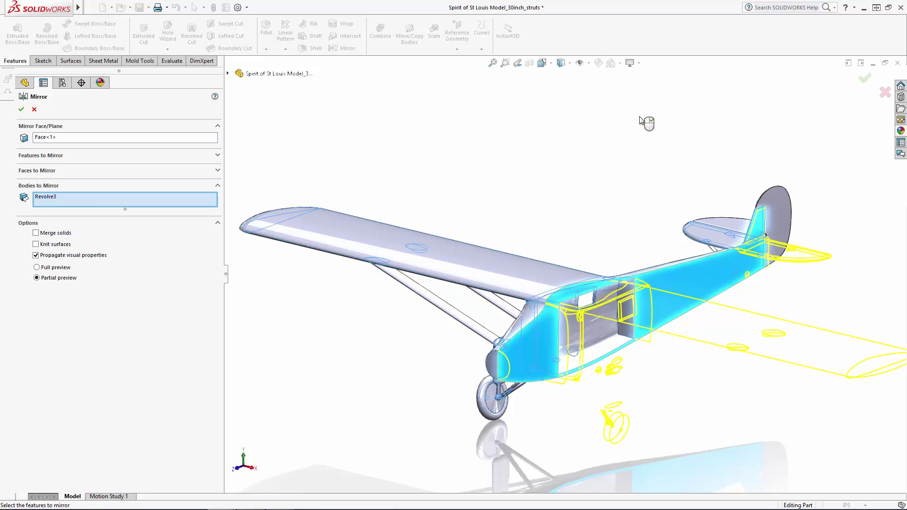
pyautogui.click(777, 210)
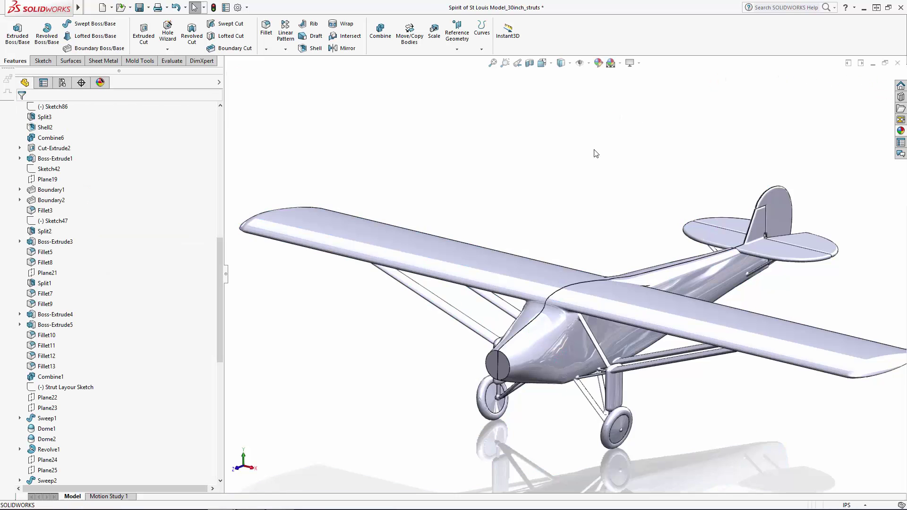
# Step: Combine the original aircraft half and its mirrored half into one body with the Add operation
pyautogui.scroll(5, 566, 290)
pyautogui.scroll(-3, 614, 326)
pyautogui.moveTo(613, 326); pyautogui.dragTo(523, 312, button='middle')
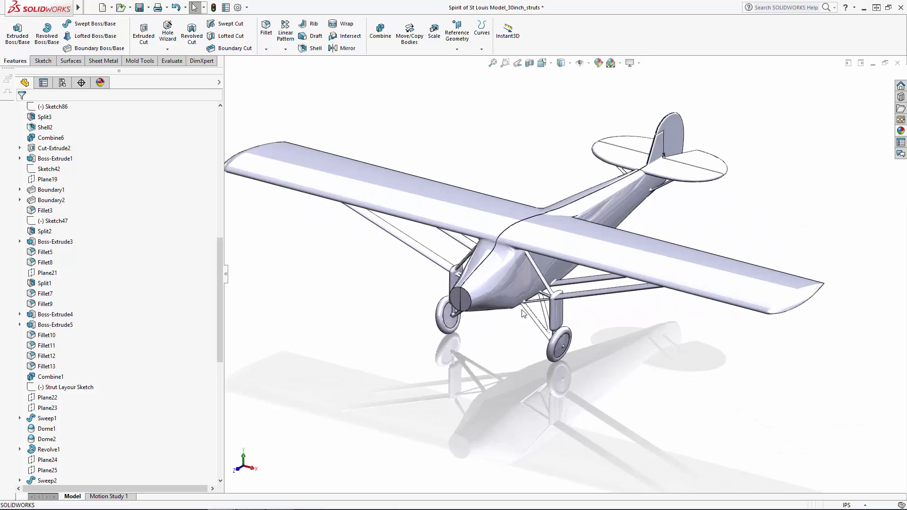
pyautogui.scroll(-3, 269, 219)
pyautogui.moveTo(219, 271); pyautogui.dragTo(217, 126)
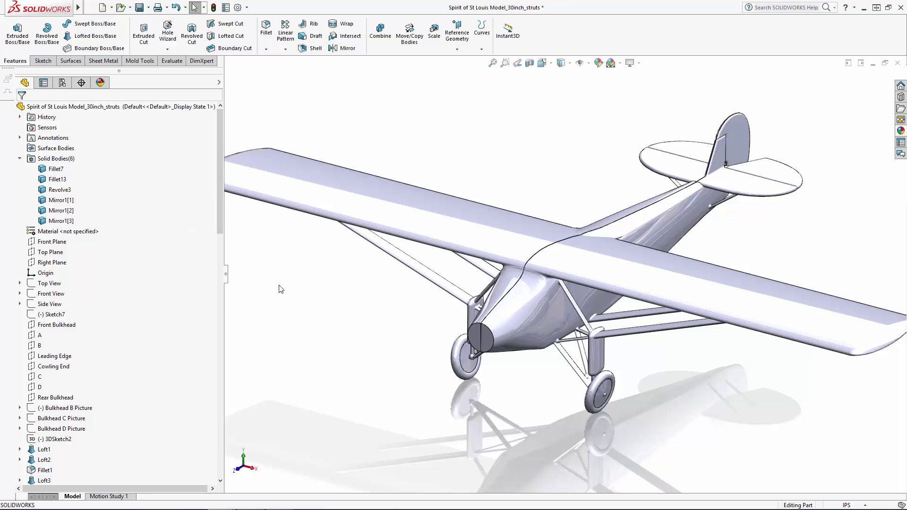
pyautogui.click(380, 31)
pyautogui.click(448, 209)
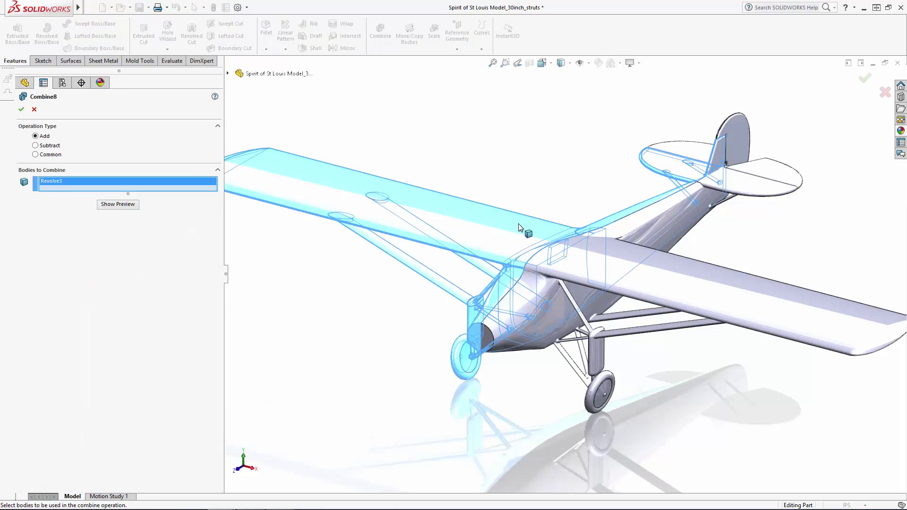
pyautogui.click(594, 259)
pyautogui.click(864, 78)
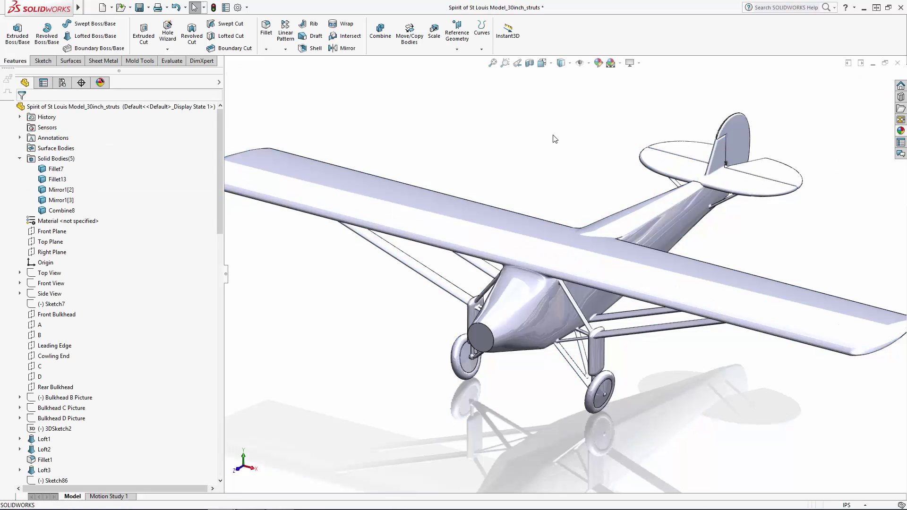
# Step: Combine the two mirrored halves of the vertical tail into a single body
pyautogui.click(380, 30)
pyautogui.click(736, 130)
pyautogui.moveTo(562, 118); pyautogui.dragTo(620, 80, button='middle')
pyautogui.click(528, 168)
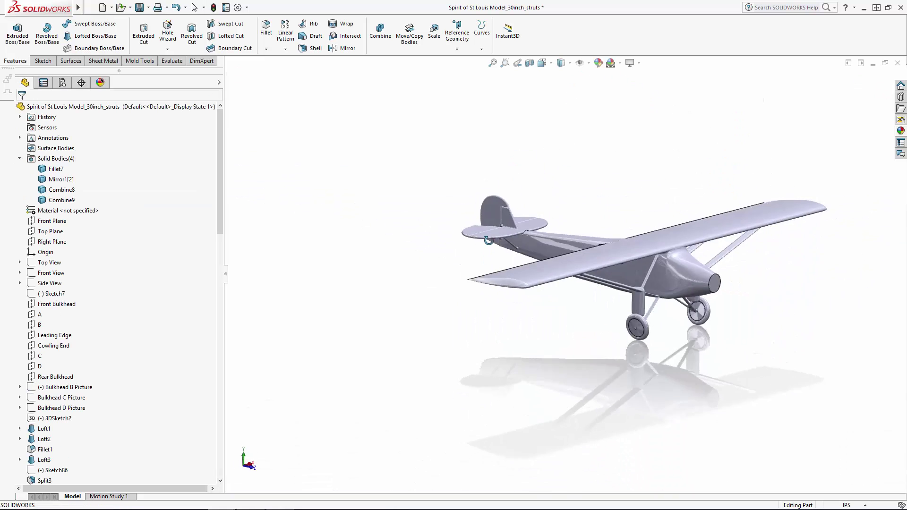
# Step: Start a new sketch on the Right Plane and orient the model to the Left view
pyautogui.moveTo(487, 243); pyautogui.dragTo(647, 259, button='middle')
pyautogui.scroll(-8, 648, 259)
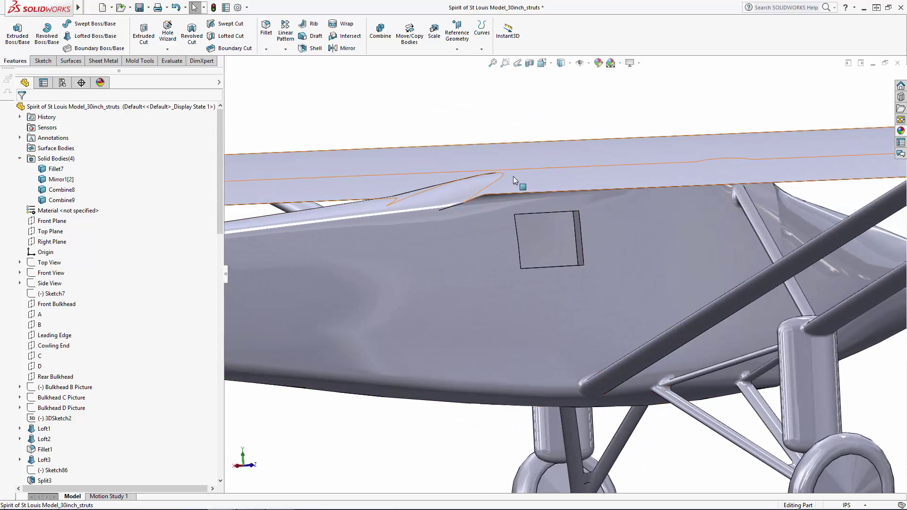
pyautogui.click(52, 242)
pyautogui.click(66, 227)
pyautogui.click(542, 63)
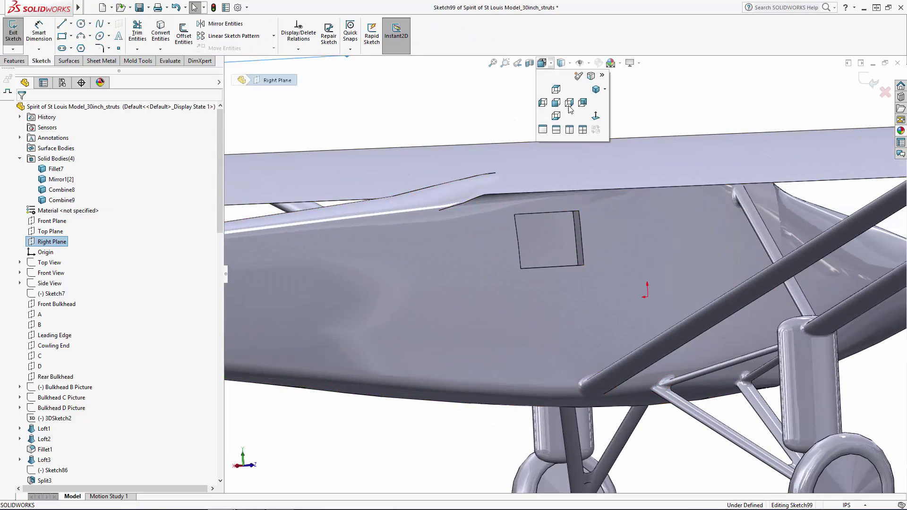
pyautogui.click(568, 104)
pyautogui.click(542, 62)
pyautogui.click(543, 103)
pyautogui.press('Escape')
# Step: Change the display style to show hidden edges around the fuselage side window
pyautogui.scroll(-7, 646, 259)
pyautogui.click(561, 63)
pyautogui.click(561, 108)
pyautogui.scroll(-4, 609, 278)
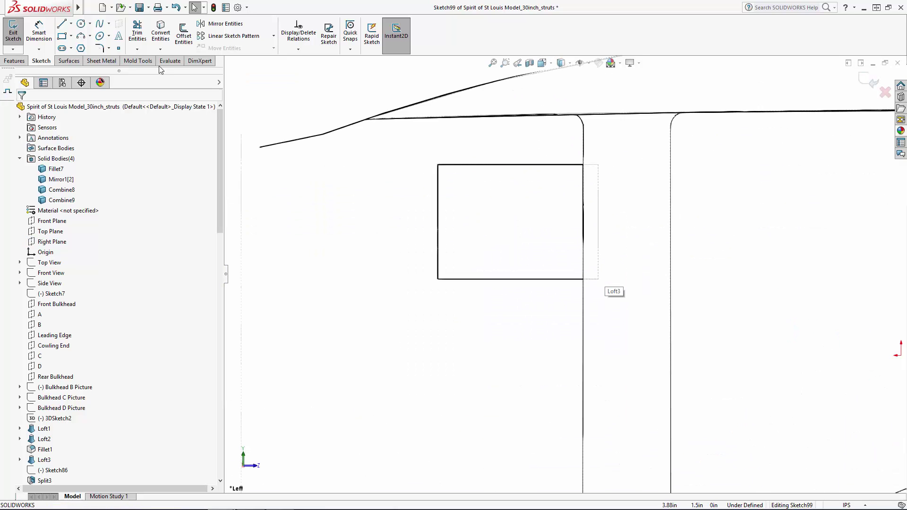
# Step: Sketch a closed six-sided outline around the fuselage side window, tapering diagonally to a short horizontal line near the fuselage bottom
pyautogui.click(61, 24)
pyautogui.click(604, 152)
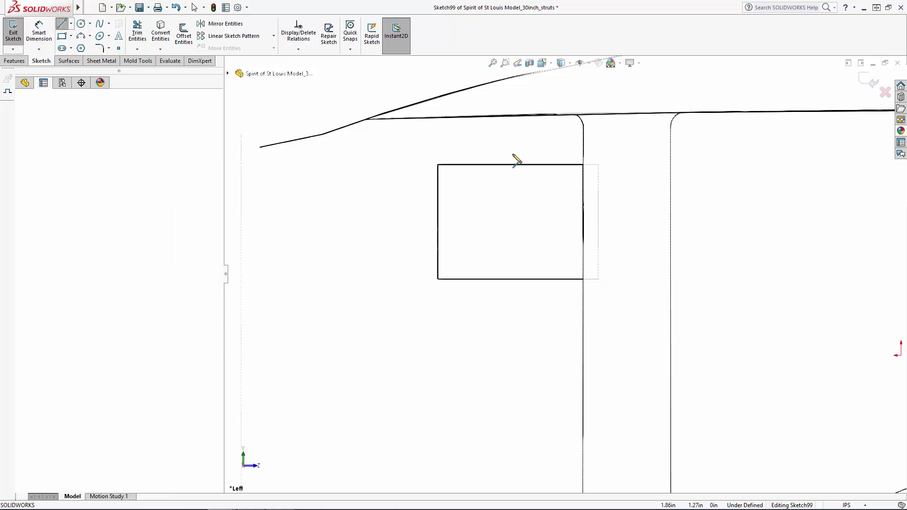
pyautogui.click(421, 151)
pyautogui.click(421, 293)
pyautogui.scroll(2, 506, 356)
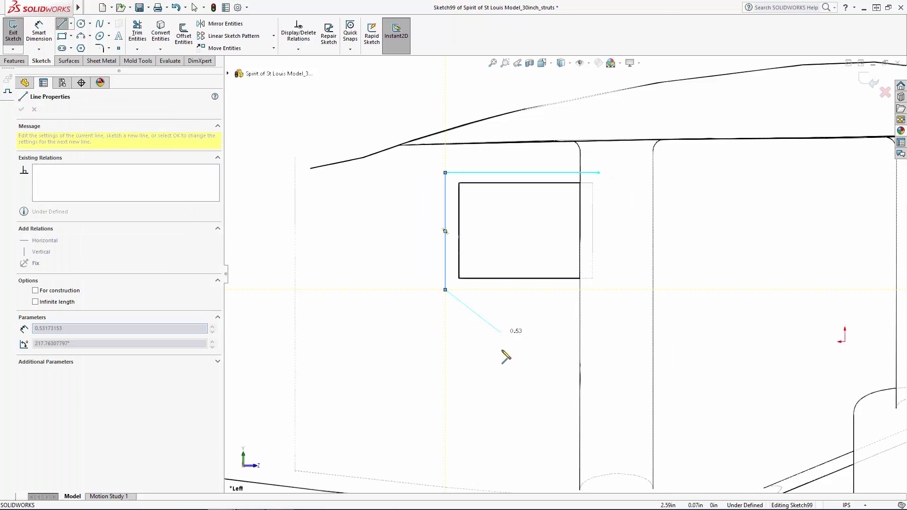
pyautogui.click(543, 417)
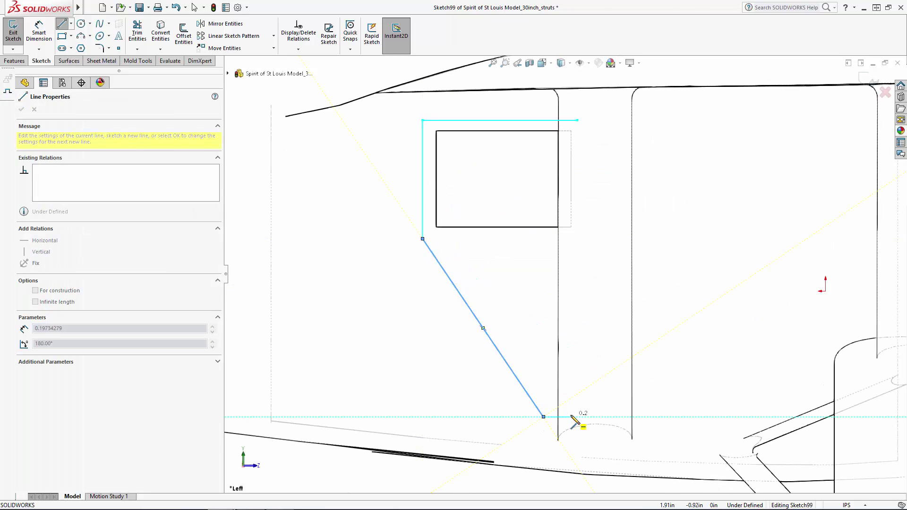
pyautogui.click(577, 416)
pyautogui.click(577, 120)
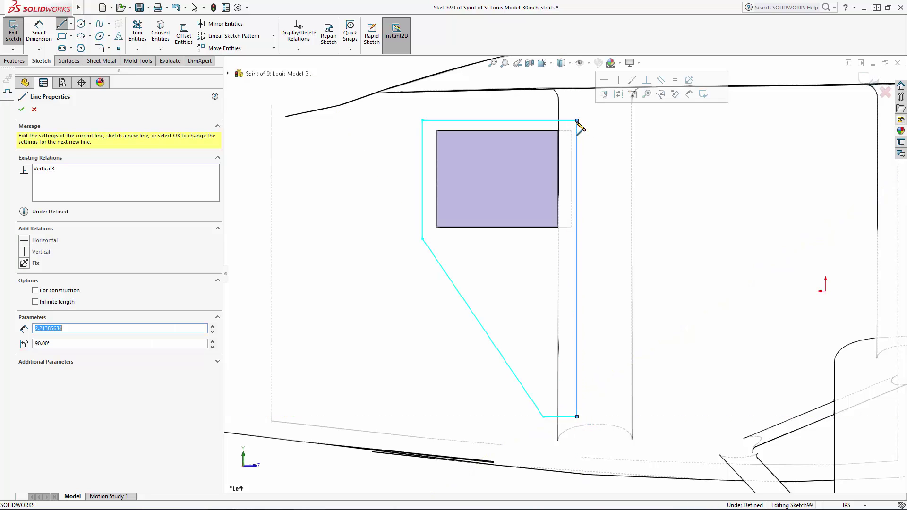
# Step: Dimension the outline's long vertical side 0.05 in from the window's adjacent hidden vertical edge
pyautogui.click(40, 30)
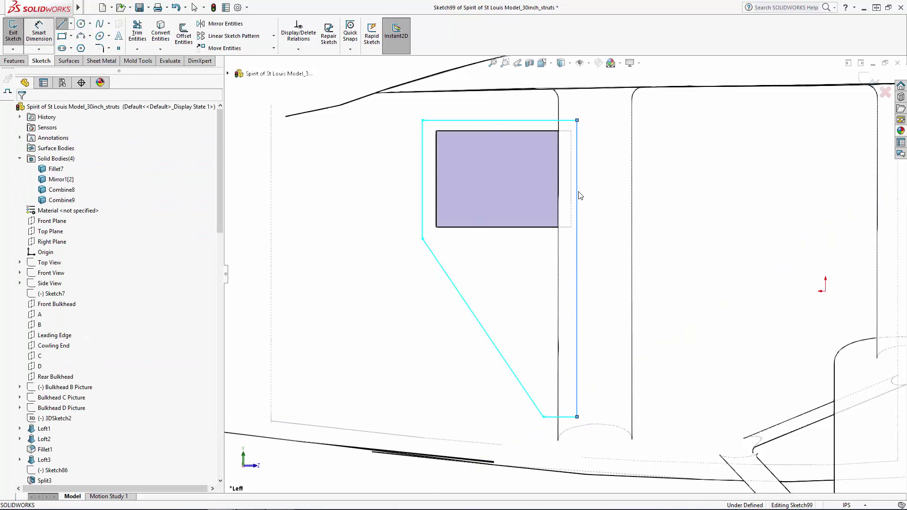
pyautogui.click(576, 200)
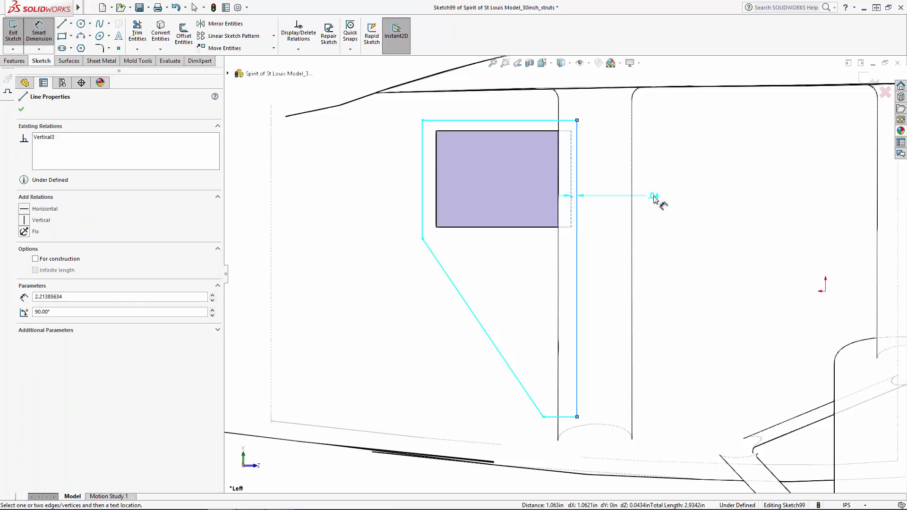
pyautogui.click(680, 203)
pyautogui.write('.05')
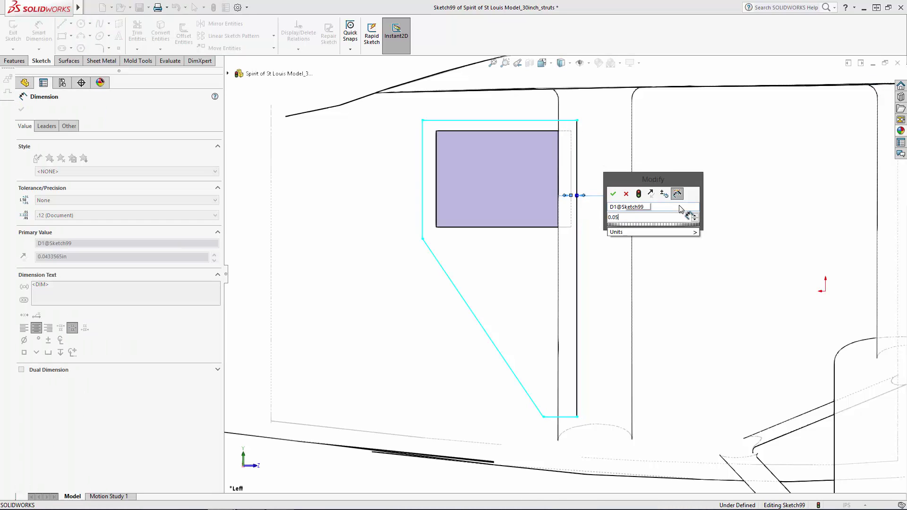
pyautogui.press('Return')
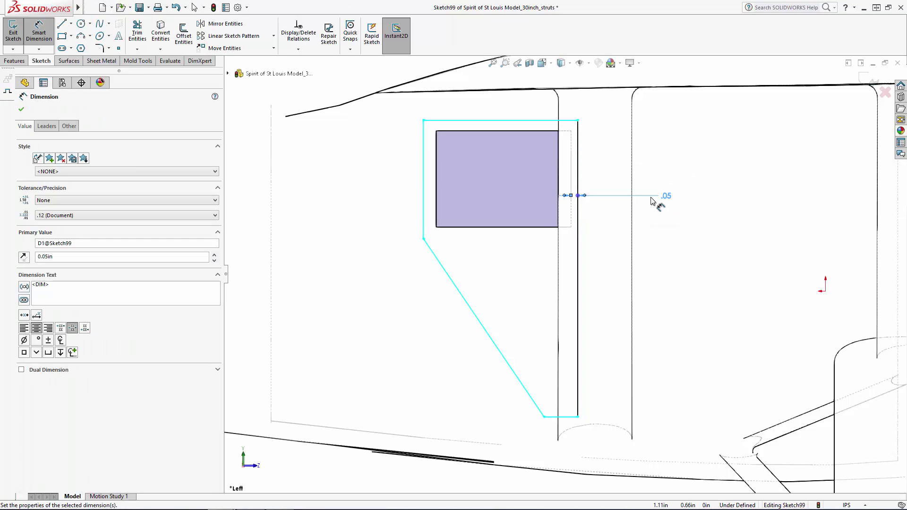
# Step: Dimension the outline's top line and short vertical side each 0.05 in from the matching window edges
pyautogui.click(486, 131)
pyautogui.click(487, 120)
pyautogui.click(491, 161)
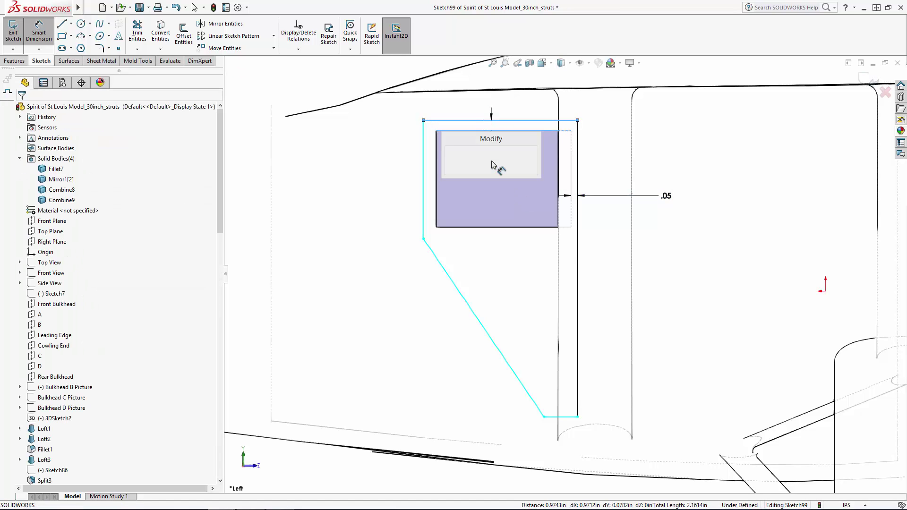
pyautogui.write('.05')
pyautogui.press('Return')
pyautogui.click(424, 176)
pyautogui.click(464, 174)
pyautogui.write('.05')
pyautogui.press('Return')
# Step: Dimension the corner where the diagonal starts 1/16 in below the window's bottom edge
pyautogui.click(456, 227)
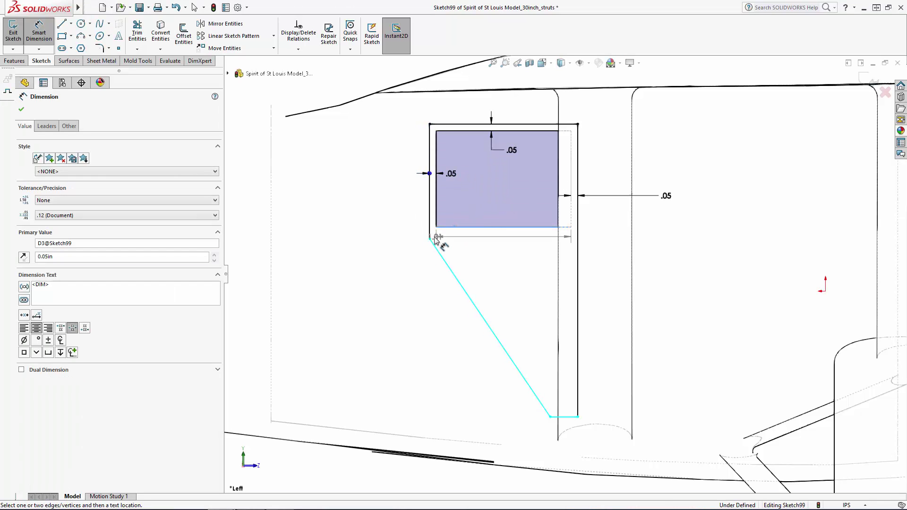
pyautogui.click(428, 238)
pyautogui.click(370, 228)
pyautogui.write('1/')
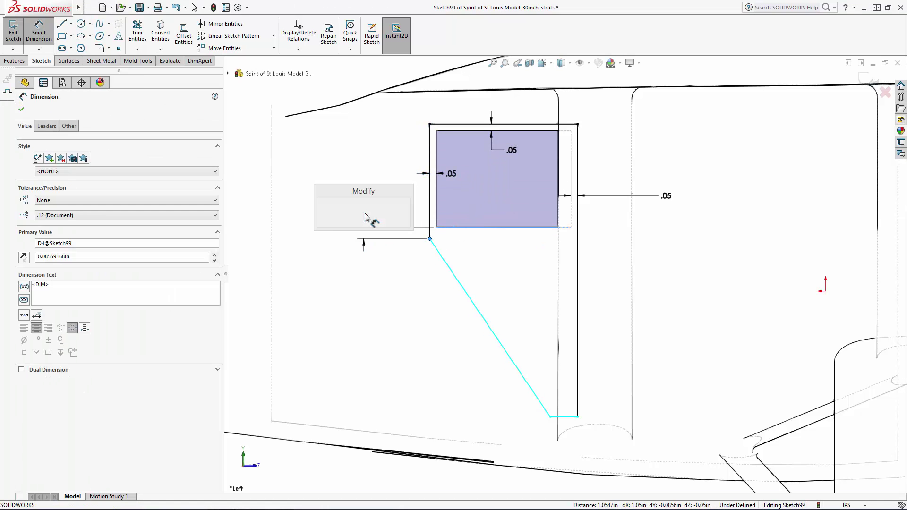
pyautogui.write('16')
pyautogui.press('Return')
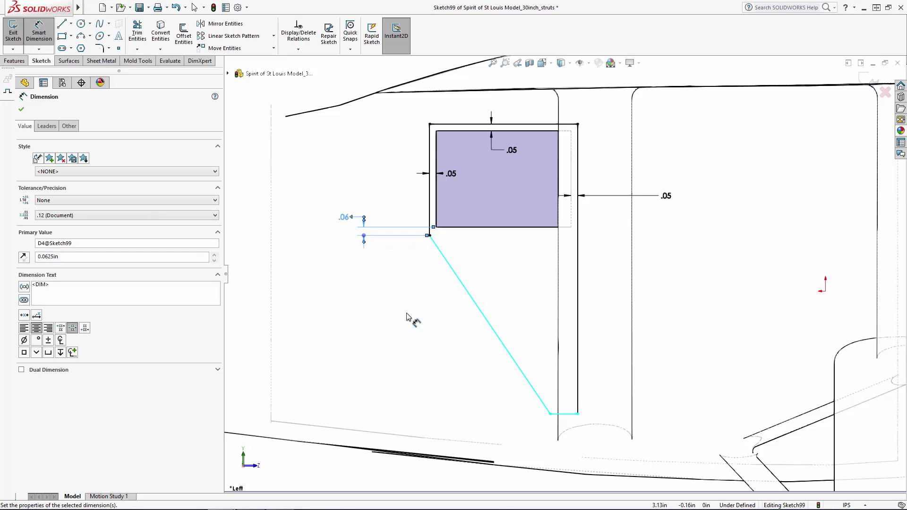
# Step: Dimension the outline's long vertical side at 2.125 in and its short bottom line at 0.05 in
pyautogui.click(577, 282)
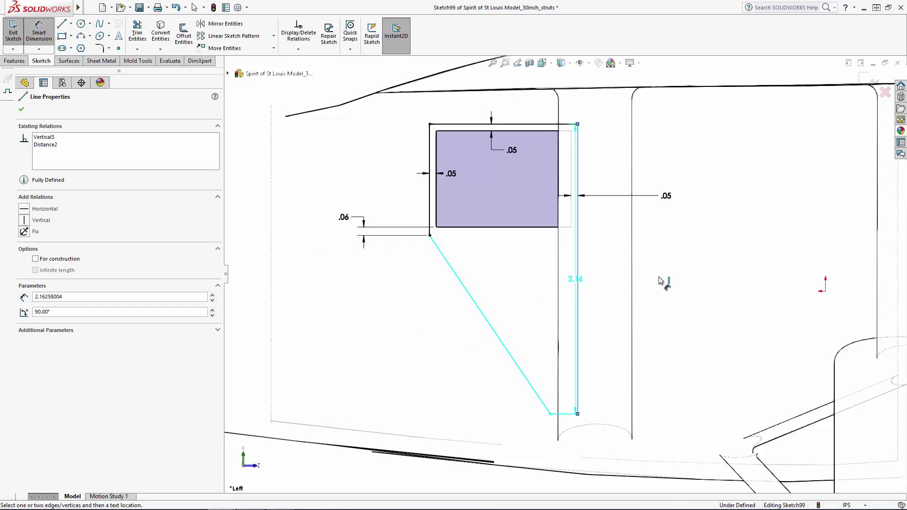
pyautogui.click(660, 279)
pyautogui.write('2.125')
pyautogui.press('Return')
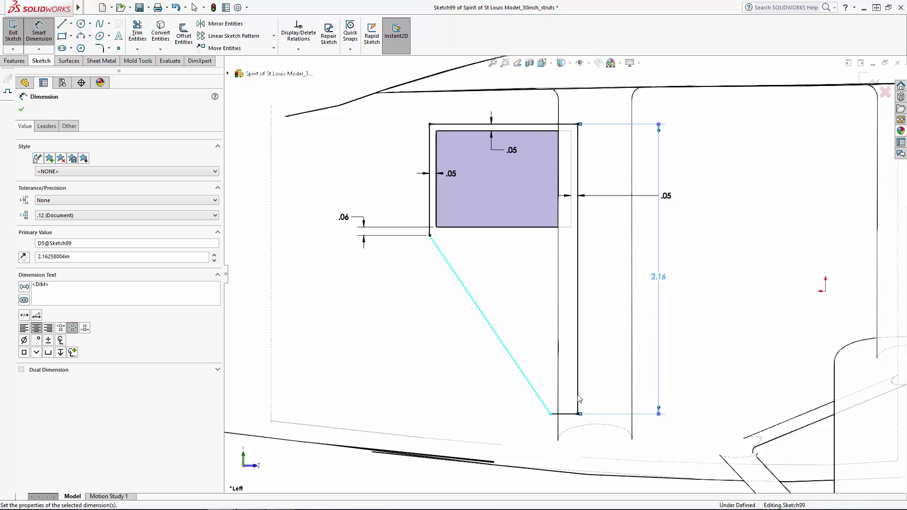
pyautogui.click(564, 409)
pyautogui.click(517, 431)
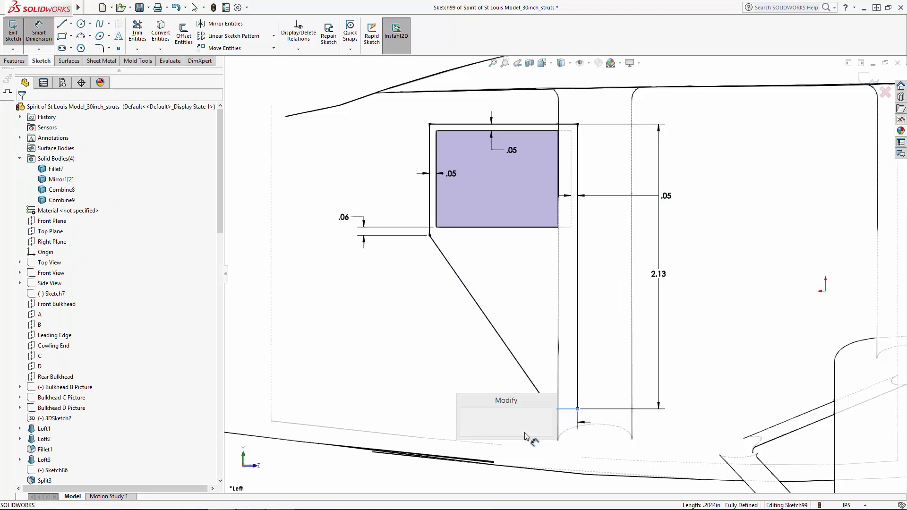
pyautogui.write('0.05')
pyautogui.press('Return')
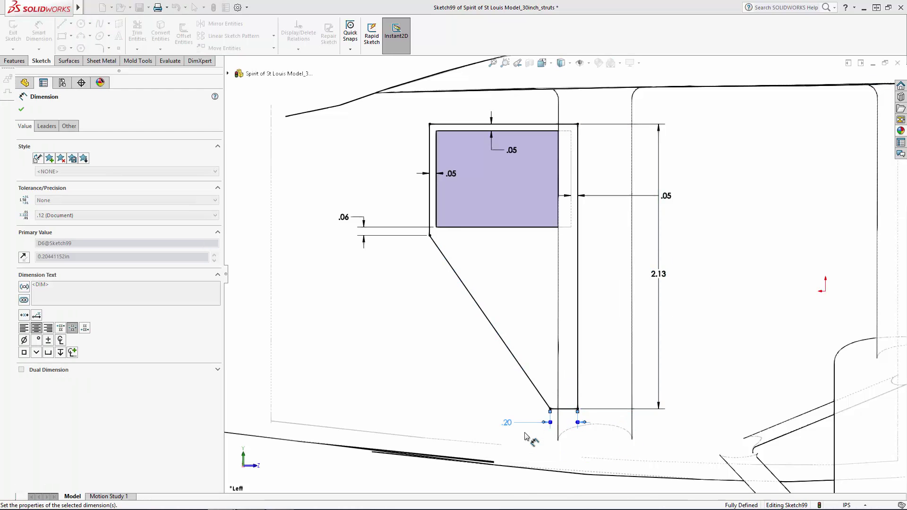
pyautogui.press('Escape')
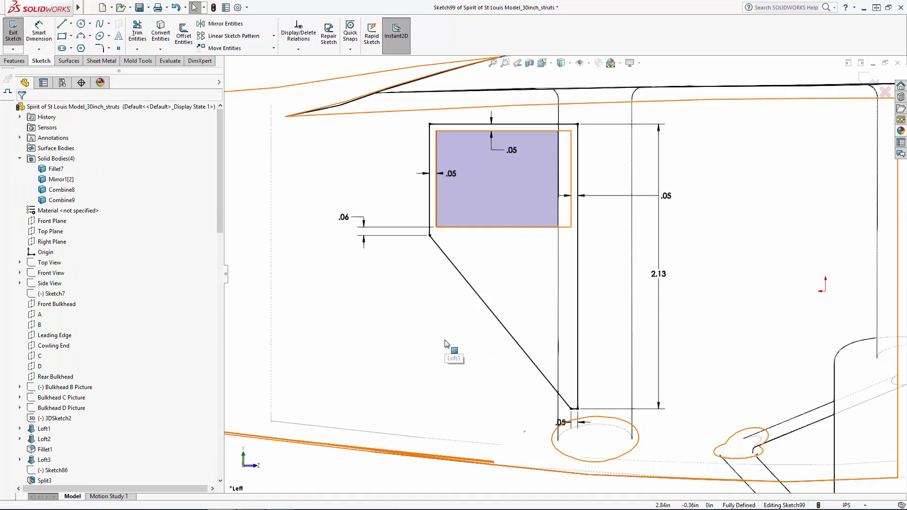
# Step: Offset the whole outline outward by 0.015 in with Offset Entities, and exit the sketch
pyautogui.click(183, 34)
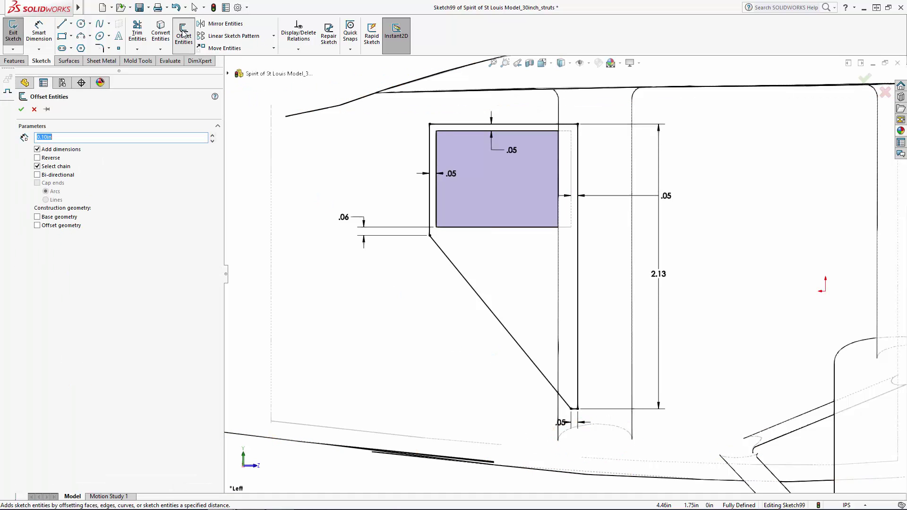
pyautogui.click(437, 245)
pyautogui.click(451, 237)
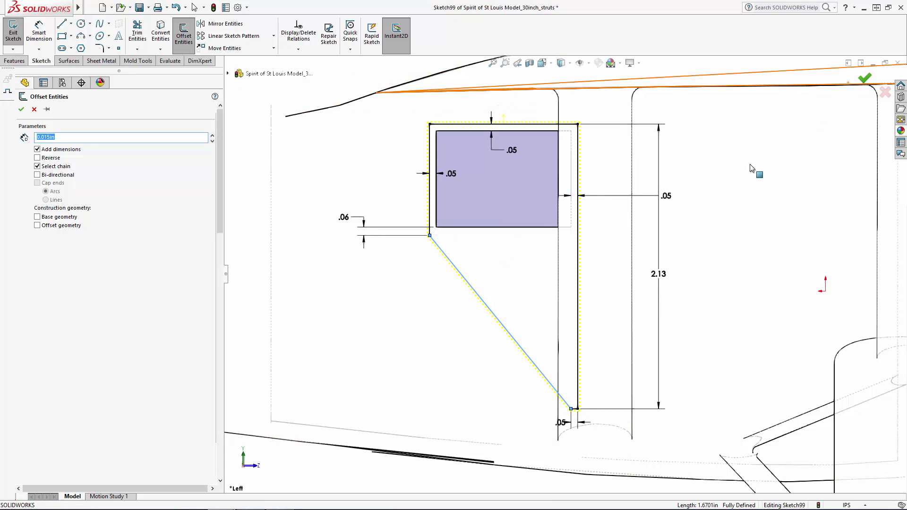
pyautogui.scroll(10, 681, 304)
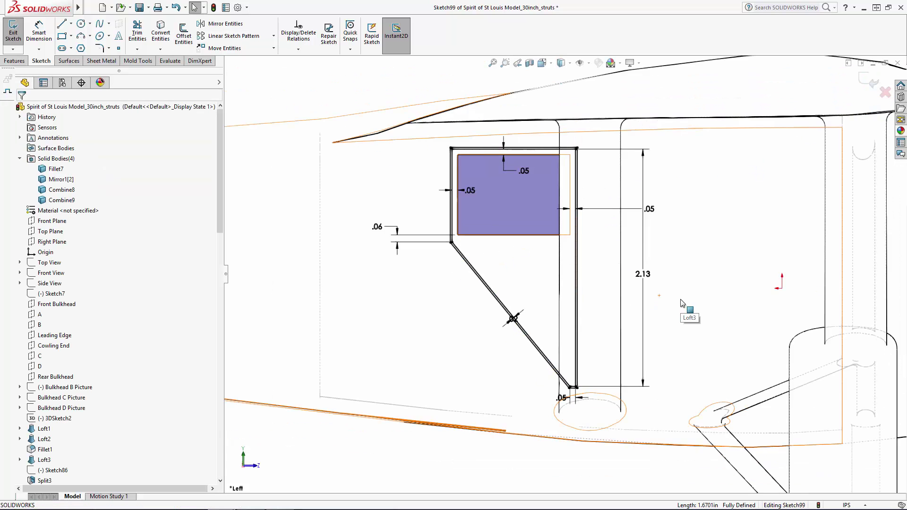
pyautogui.moveTo(610, 268); pyautogui.dragTo(612, 287, button='middle')
pyautogui.hotkey('ctrl', 'b')
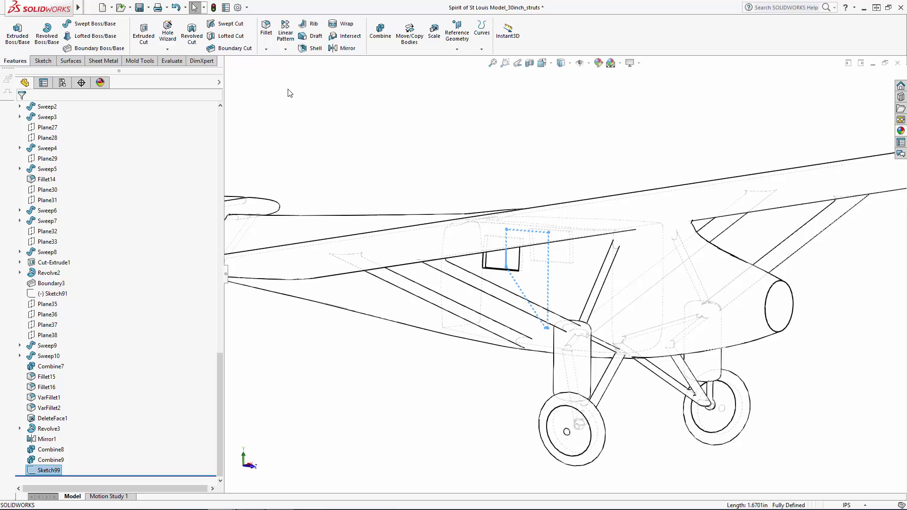
# Step: Start an Extruded Cut from the door outline sketch with the Through All end condition, and switch the model to a shaded display
pyautogui.click(144, 38)
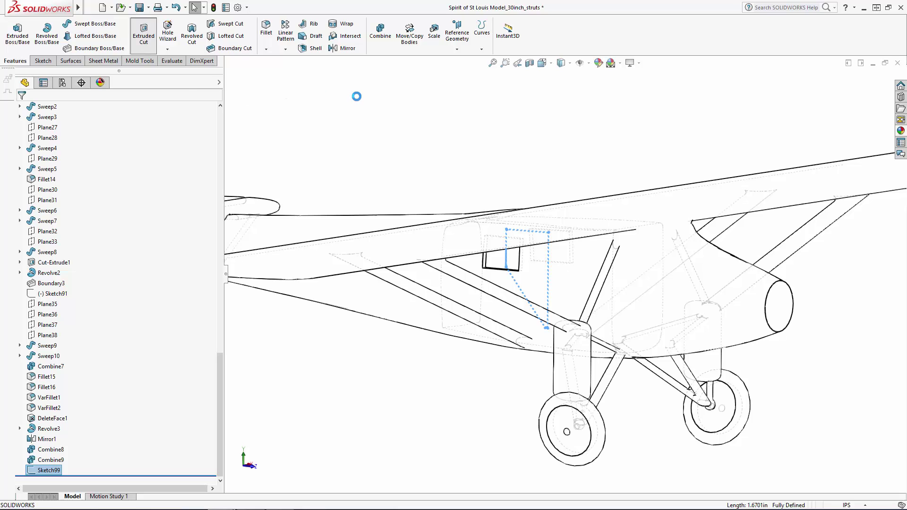
pyautogui.click(72, 166)
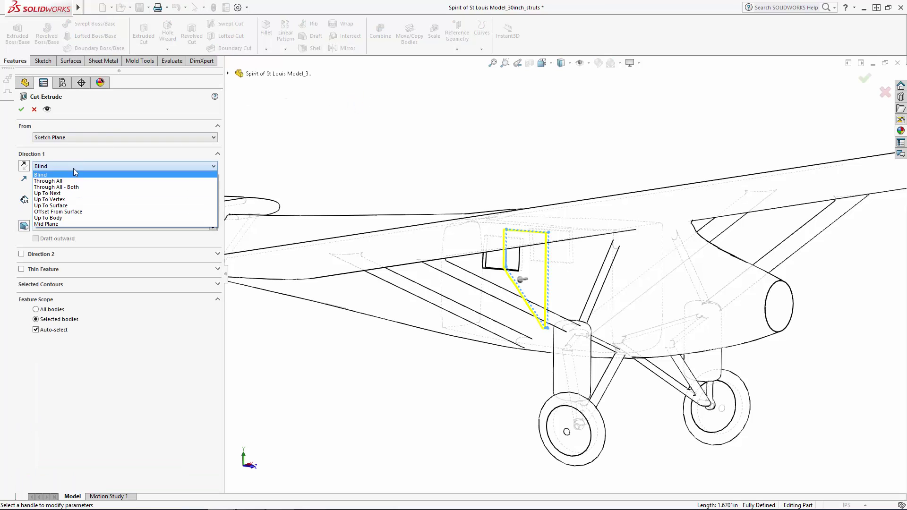
pyautogui.click(52, 181)
pyautogui.scroll(3, 548, 244)
pyautogui.moveTo(508, 298); pyautogui.dragTo(596, 336, button='middle')
pyautogui.click(562, 88)
pyautogui.scroll(-5, 567, 262)
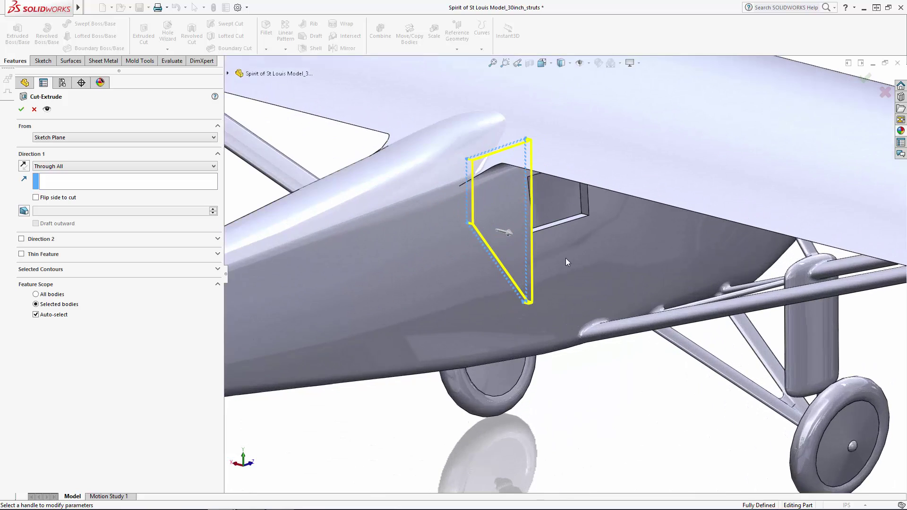
# Step: Change the cut's end condition to Blind, trying depths of 2 in and 1.5 in before setting 1.3 in
pyautogui.click(63, 166)
pyautogui.click(65, 173)
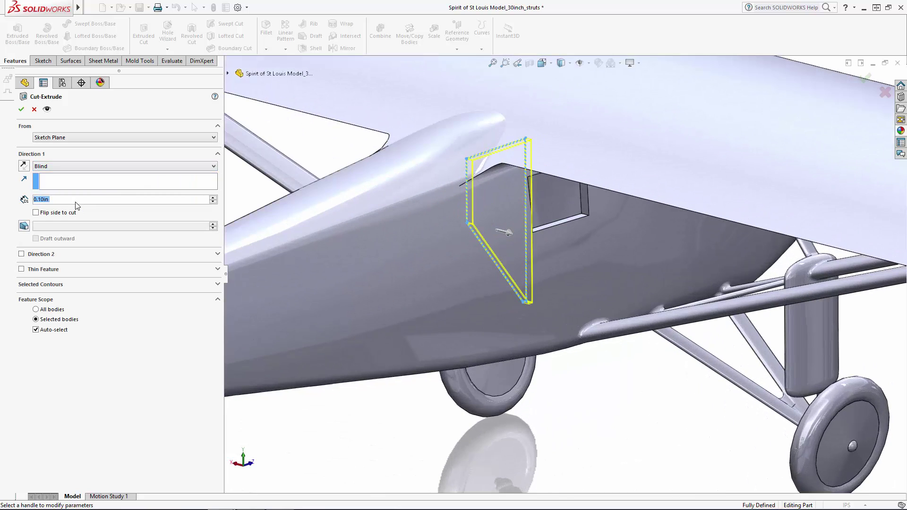
pyautogui.write('2')
pyautogui.press('Return')
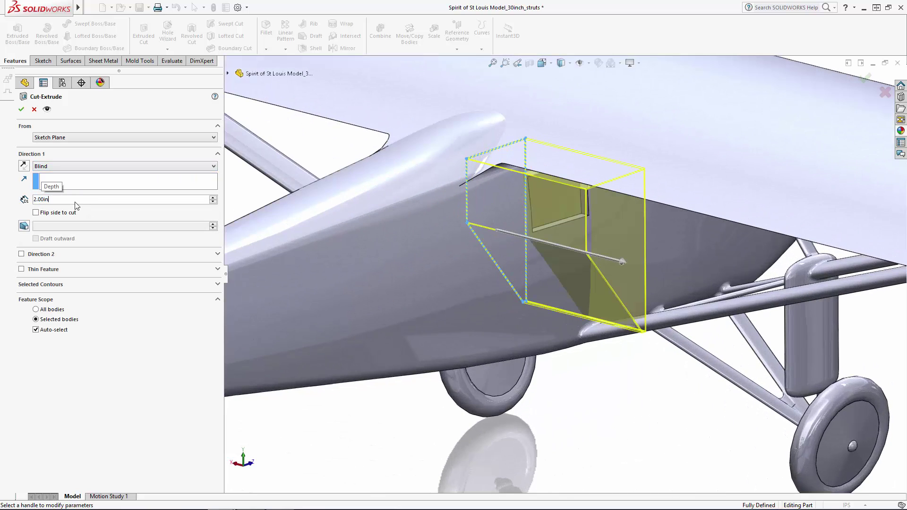
pyautogui.write('1.5')
pyautogui.press('Return')
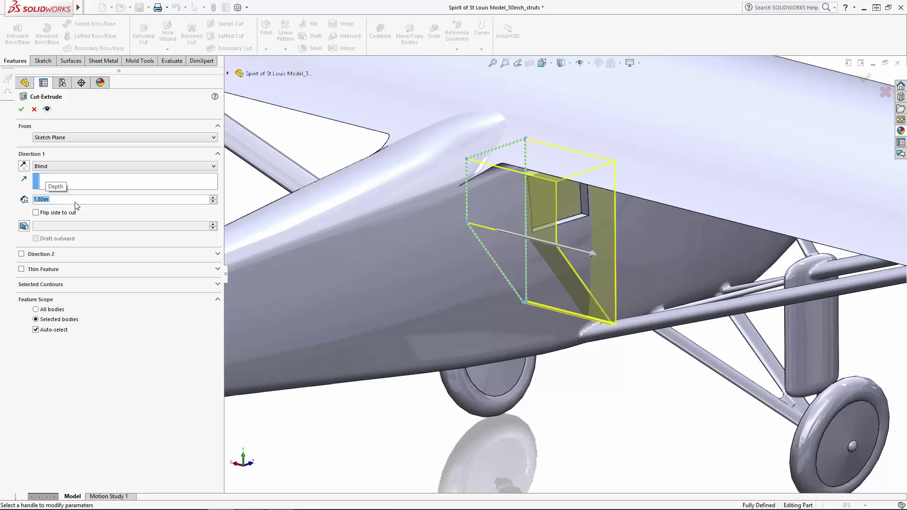
pyautogui.write('1.3')
pyautogui.press('Return')
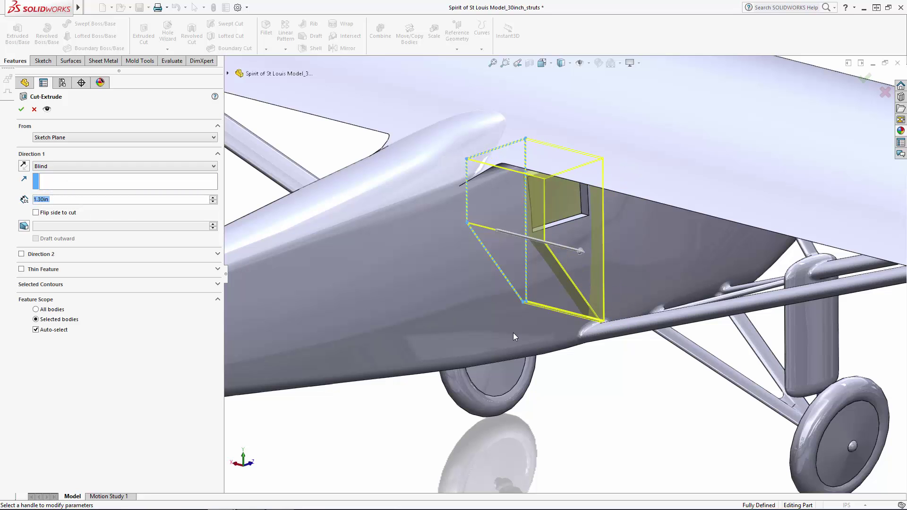
# Step: Accept the door outline cut and keep all resulting bodies
pyautogui.scroll(-5, 607, 326)
pyautogui.moveTo(568, 314)
pyautogui.mouseDown(button='middle')
pyautogui.moveTo(588, 271)
pyautogui.moveTo(573, 309)
pyautogui.mouseUp(button='middle')
pyautogui.scroll(5, 573, 309)
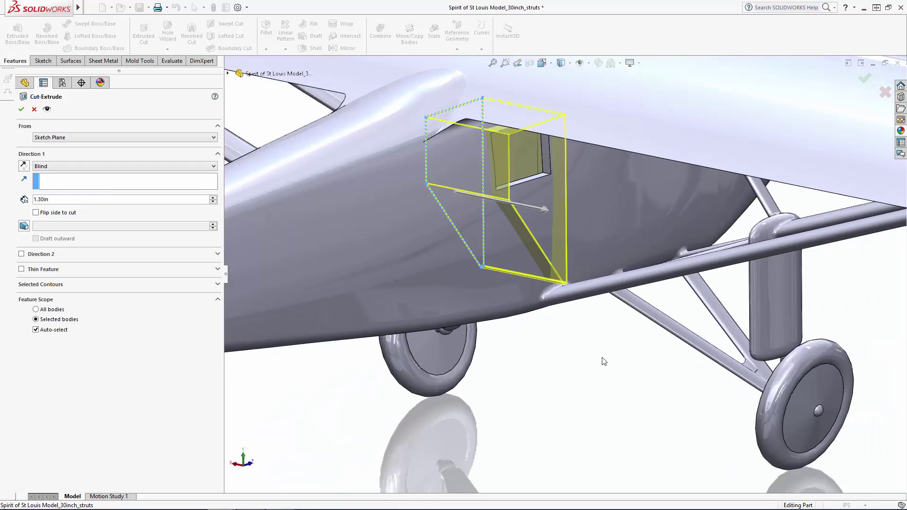
pyautogui.click(21, 109)
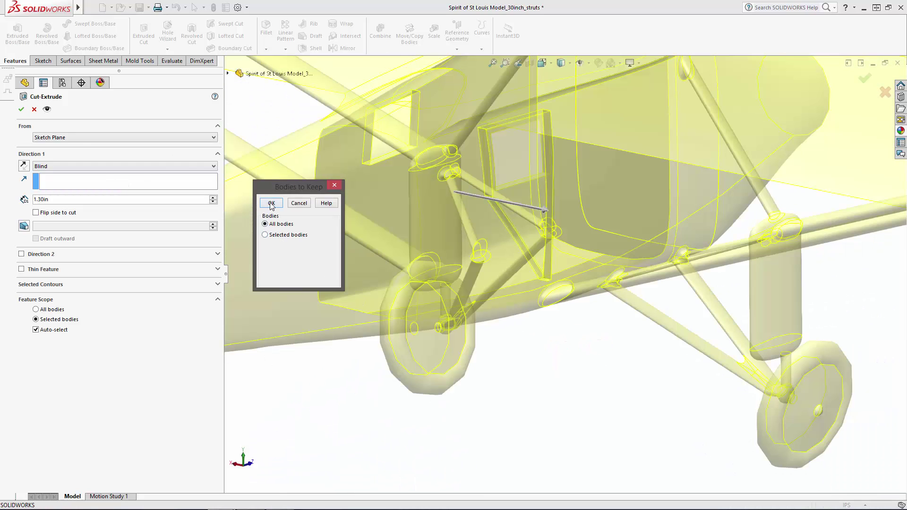
pyautogui.click(272, 203)
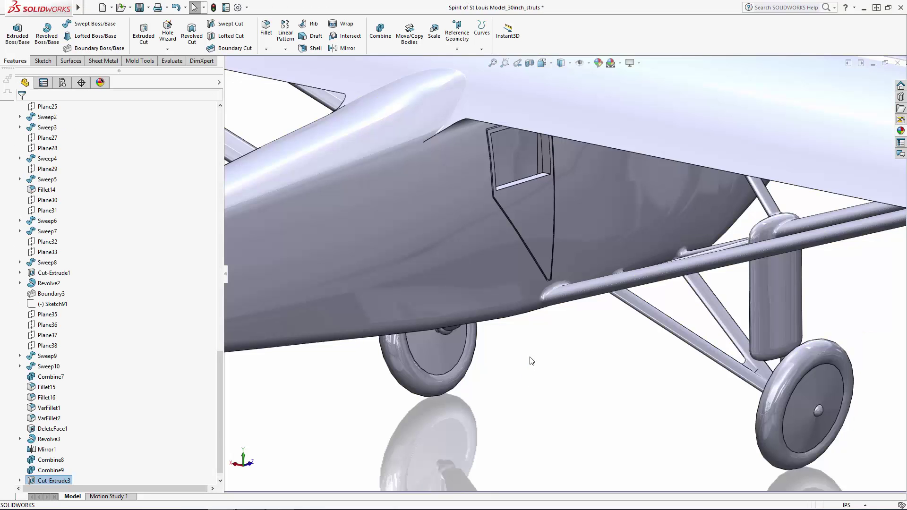
# Step: Show the Top View reference sketch with the aircraft's plan drawing in the model
pyautogui.click(537, 377)
pyautogui.scroll(4, 553, 366)
pyautogui.moveTo(553, 366); pyautogui.dragTo(444, 371, button='middle')
pyautogui.scroll(3, 451, 340)
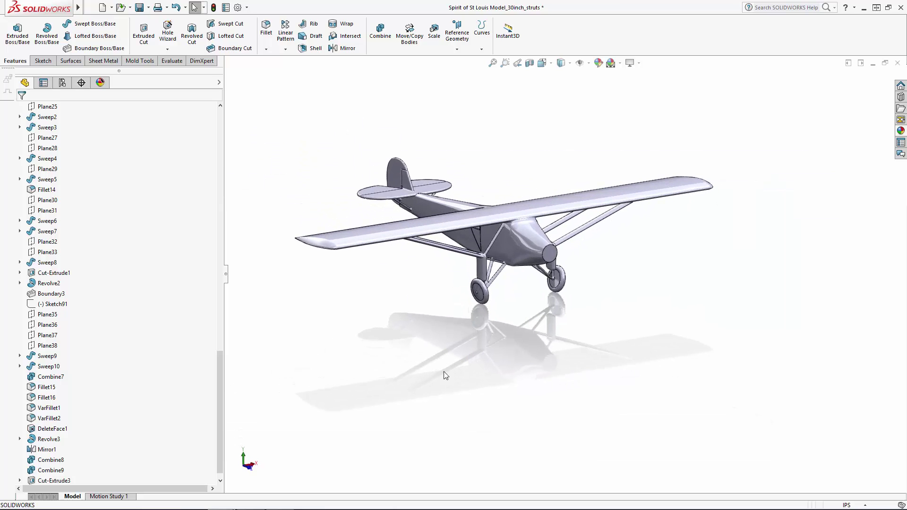
pyautogui.moveTo(219, 383); pyautogui.dragTo(217, 110)
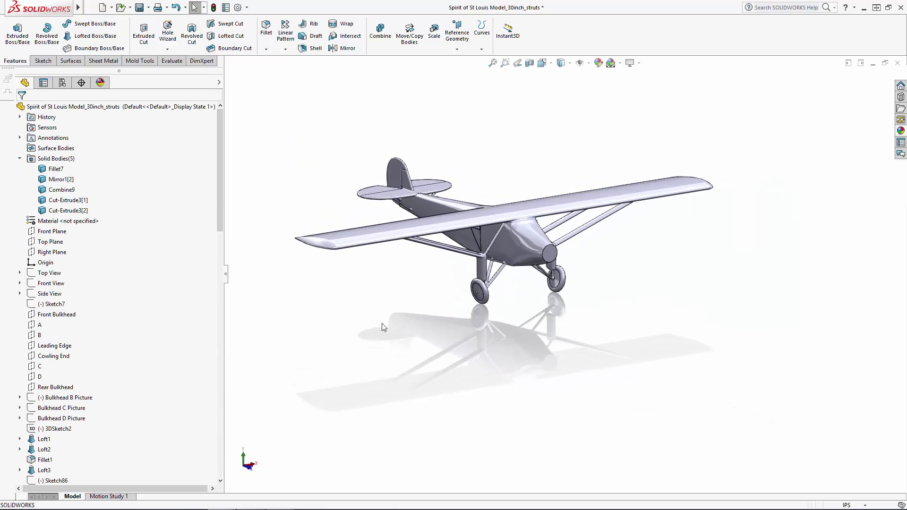
pyautogui.moveTo(384, 346); pyautogui.dragTo(386, 376, button='middle')
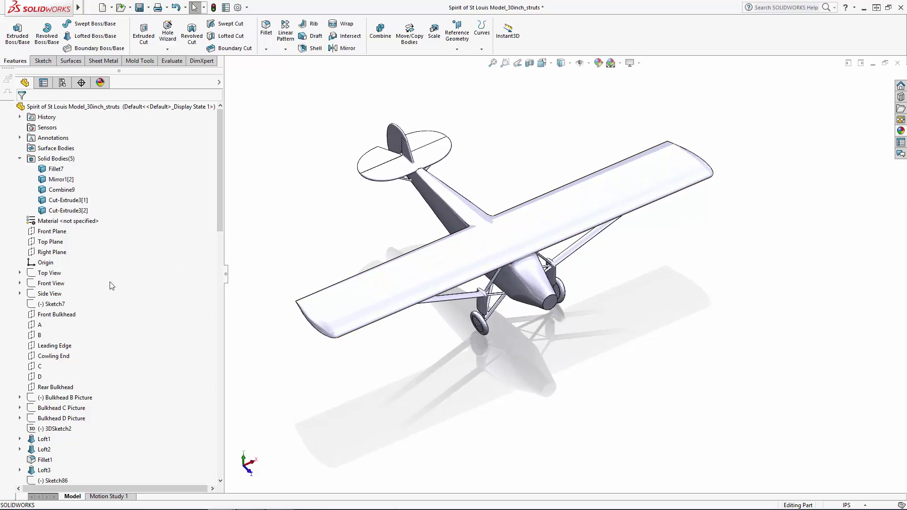
pyautogui.click(47, 274)
pyautogui.click(55, 260)
pyautogui.click(287, 214)
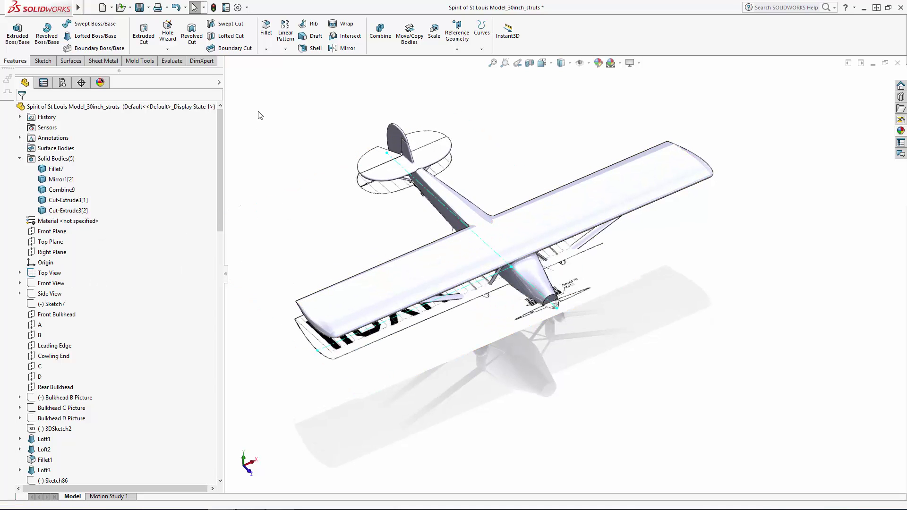
# Step: Start a sketch on the Top Plane, orient the view to Top, and switch the model to wireframe display
pyautogui.click(50, 241)
pyautogui.click(56, 227)
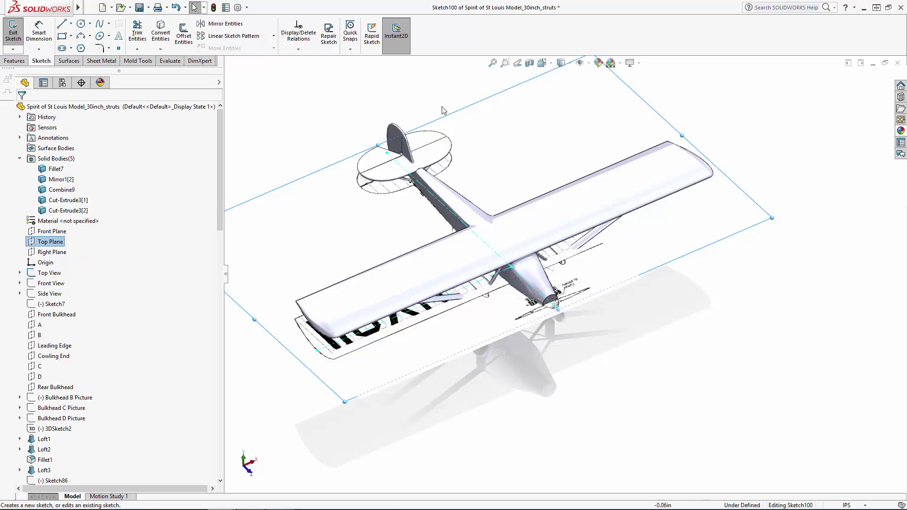
pyautogui.click(541, 63)
pyautogui.click(558, 102)
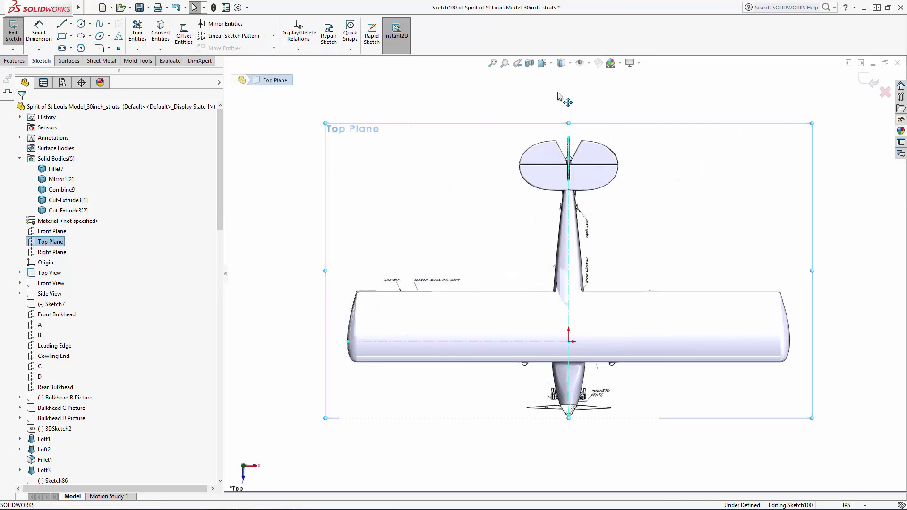
pyautogui.click(561, 62)
pyautogui.click(561, 129)
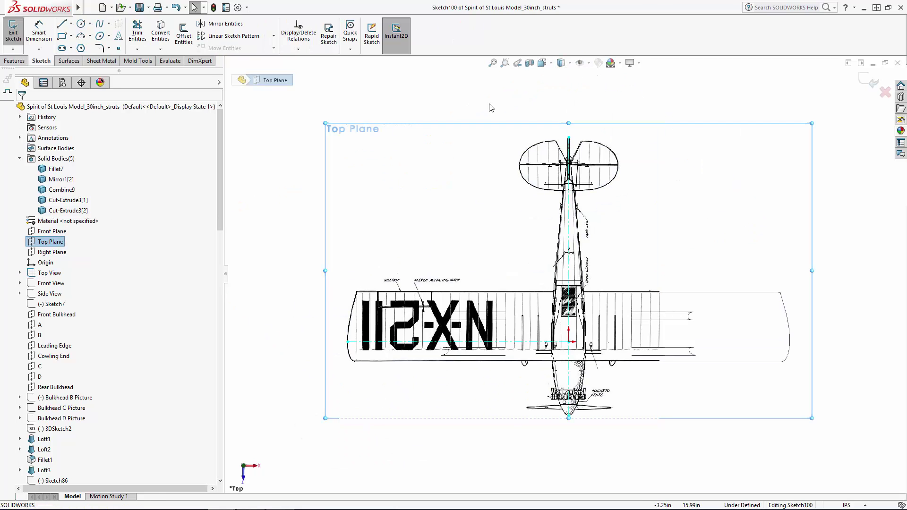
# Step: Sketch a vertical centerline through the middle of the roof window and a corner rectangle over its upper-left pane
pyautogui.click(483, 142)
pyautogui.scroll(-6, 573, 294)
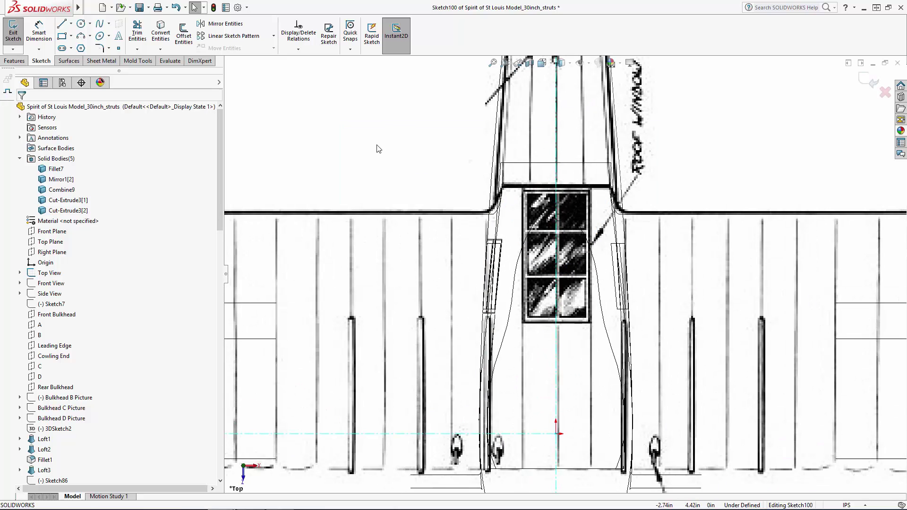
pyautogui.scroll(-4, 583, 254)
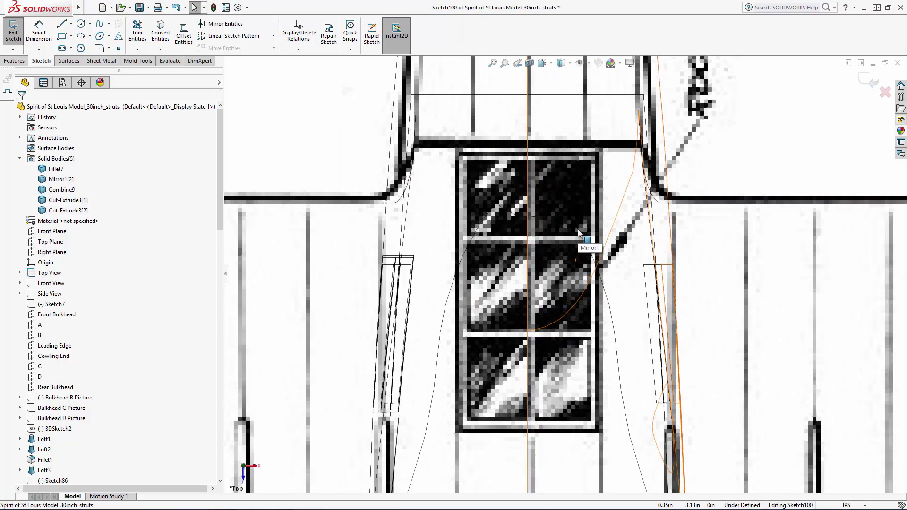
pyautogui.click(70, 23)
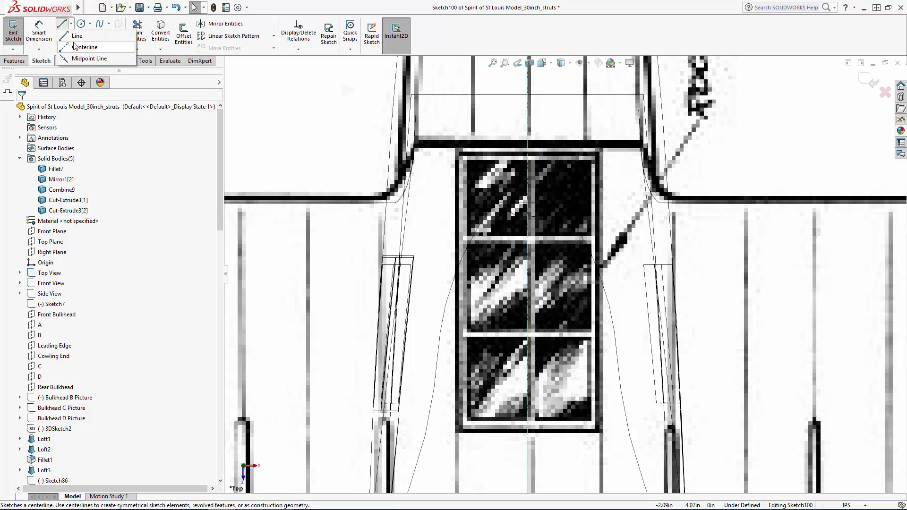
pyautogui.click(76, 46)
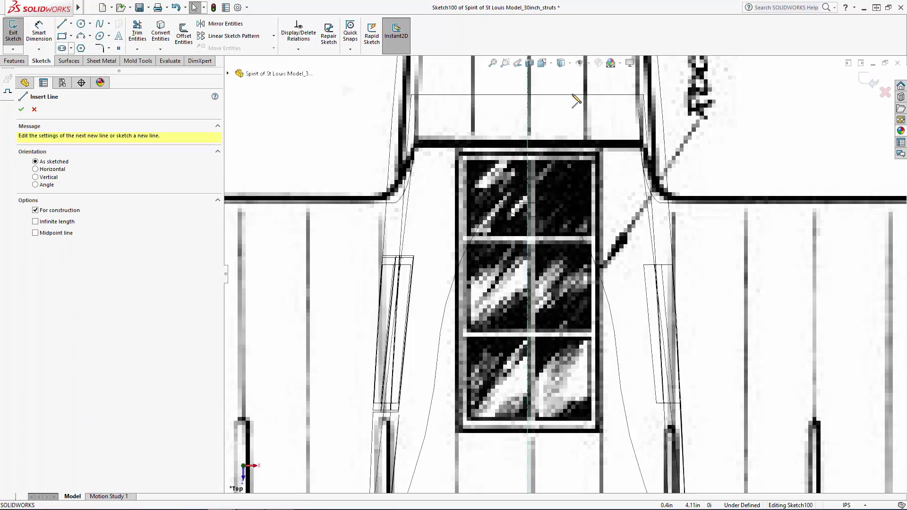
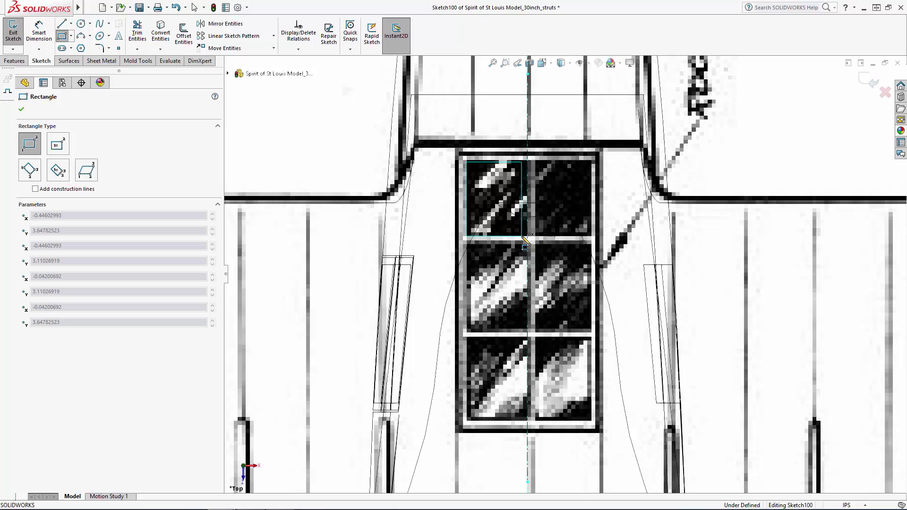
pyautogui.click(525, 242)
pyautogui.press('Escape')
# Step: Dimension the rectangle's top edge 0.31 in from the wing's trailing edge and set the rectangle's height to 0.55 in
pyautogui.click(39, 33)
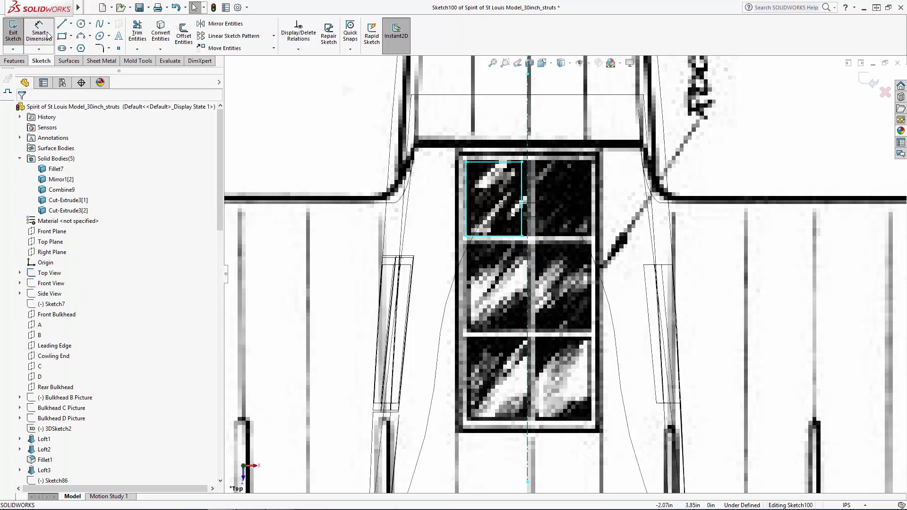
pyautogui.click(352, 203)
pyautogui.click(480, 164)
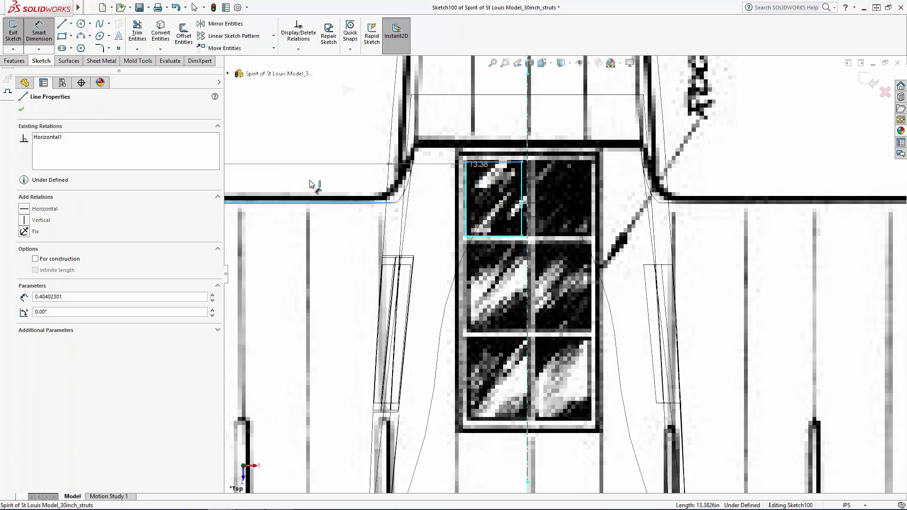
pyautogui.click(331, 181)
pyautogui.write('.31')
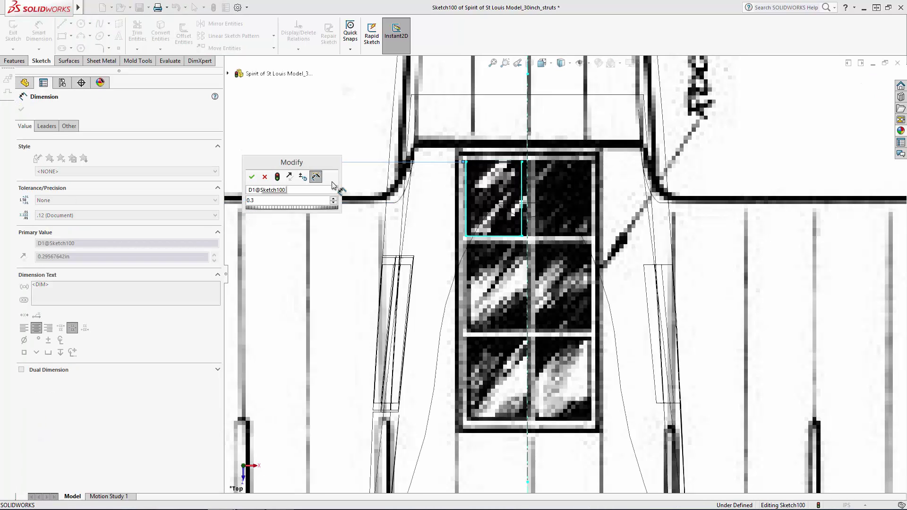
pyautogui.press('Return')
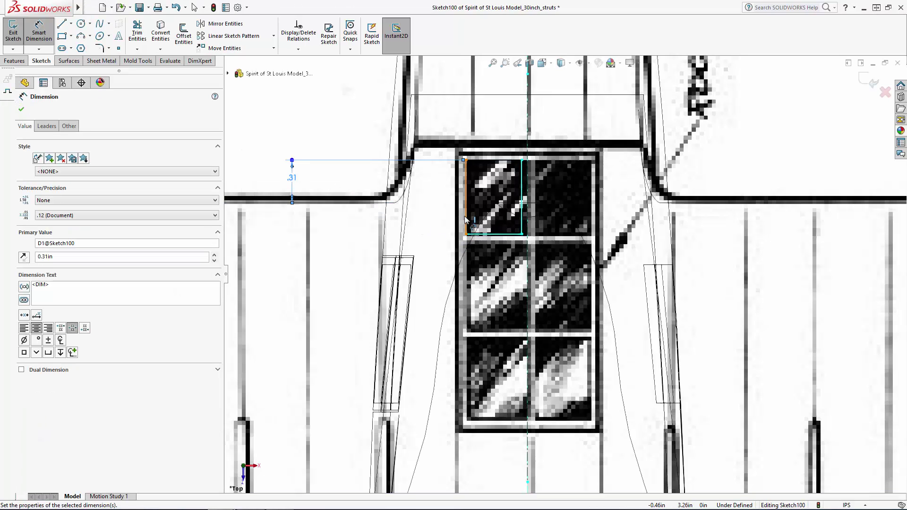
pyautogui.click(446, 218)
pyautogui.click(419, 215)
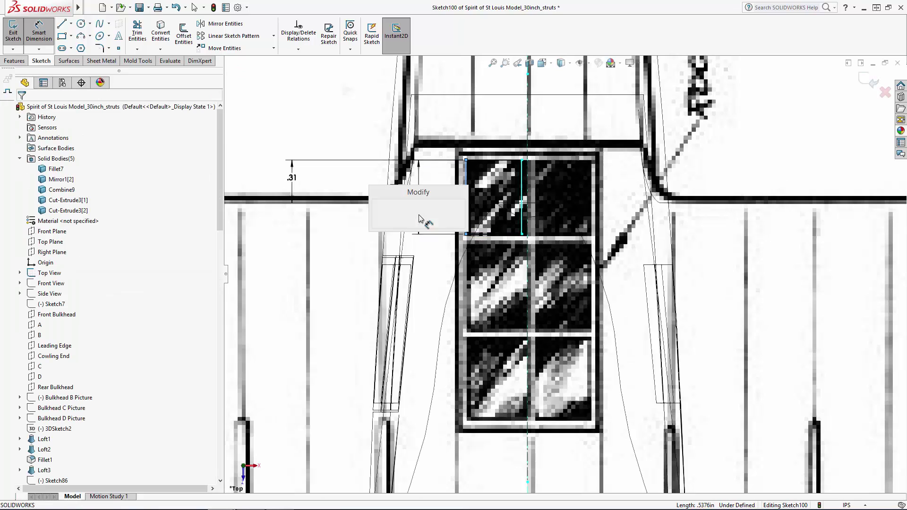
pyautogui.write('.55')
pyautogui.press('Return')
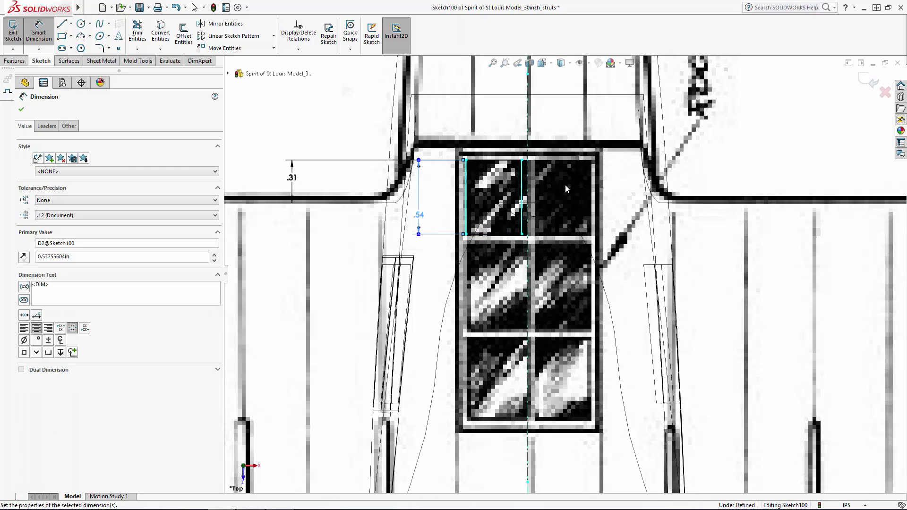
# Step: Dimension the rectangle's inner edge 1/32 in from the centerline and set the rectangle's width to 0.40 in
pyautogui.click(522, 207)
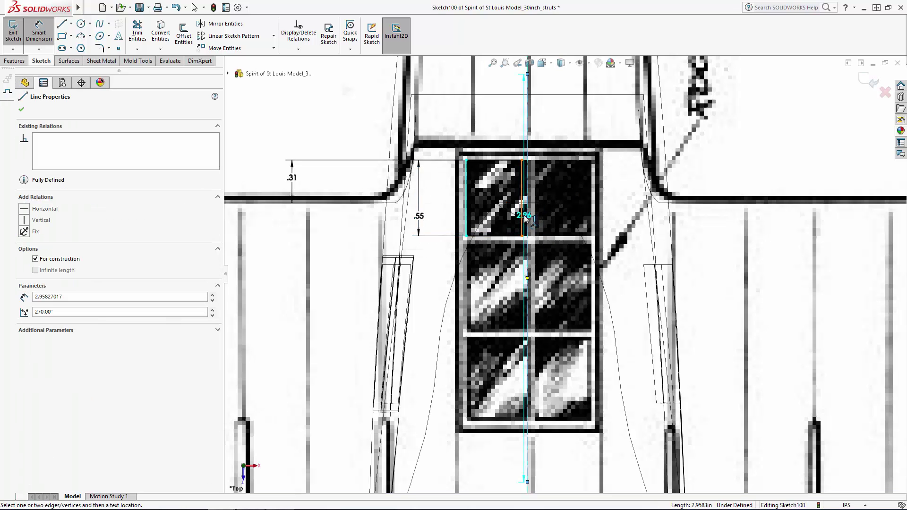
pyautogui.click(523, 138)
pyautogui.click(508, 127)
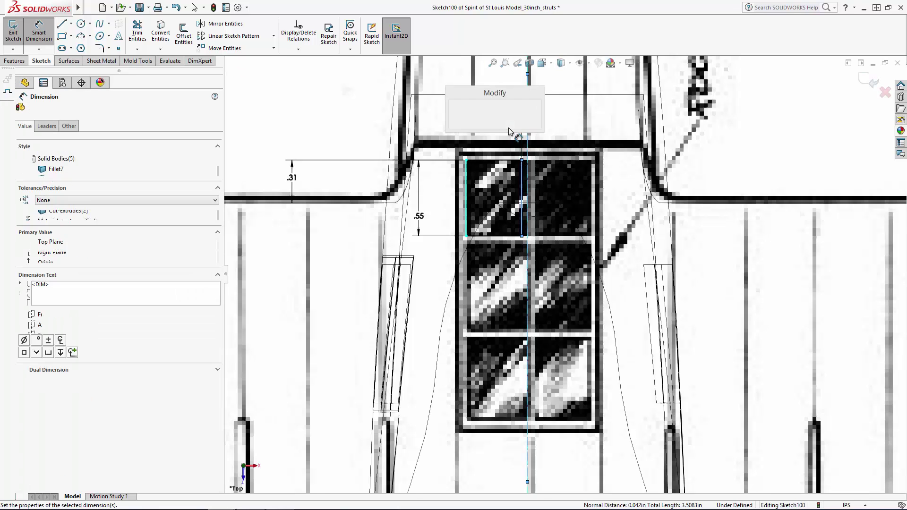
pyautogui.write('1/32')
pyautogui.press('Return')
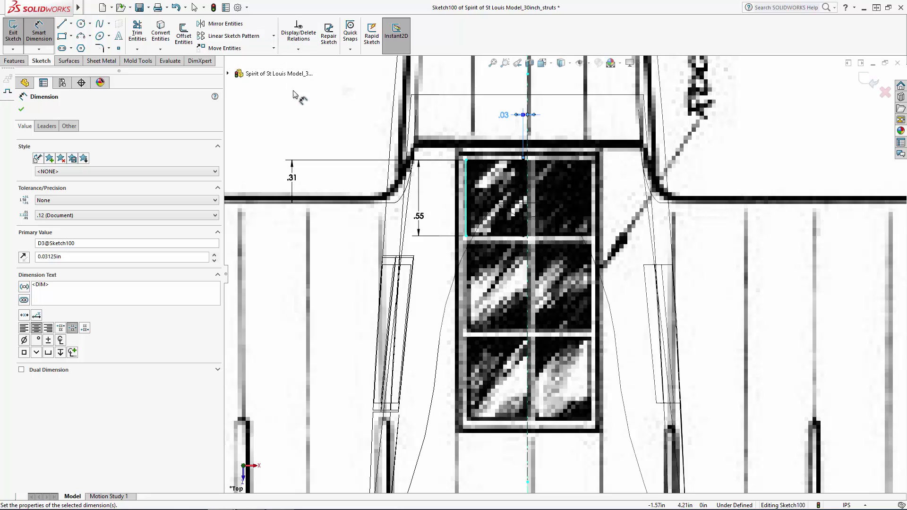
pyautogui.click(484, 144)
pyautogui.click(484, 142)
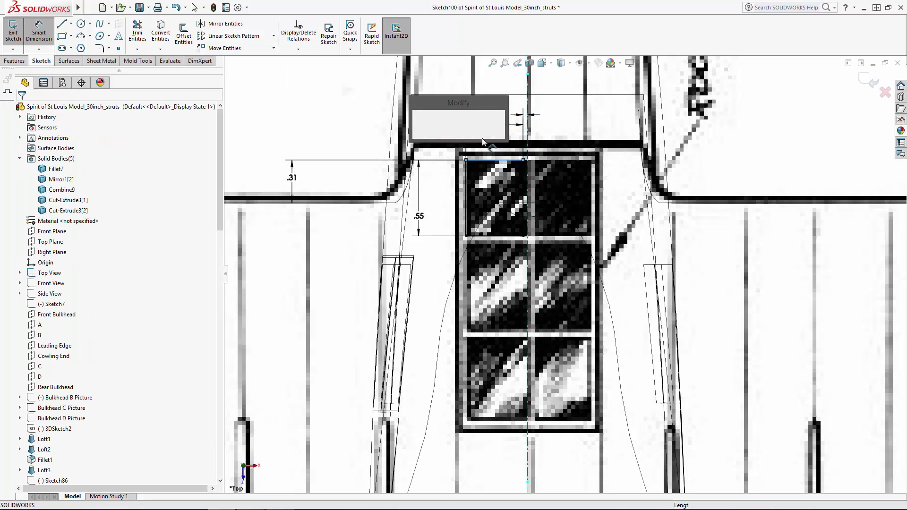
pyautogui.press('Return')
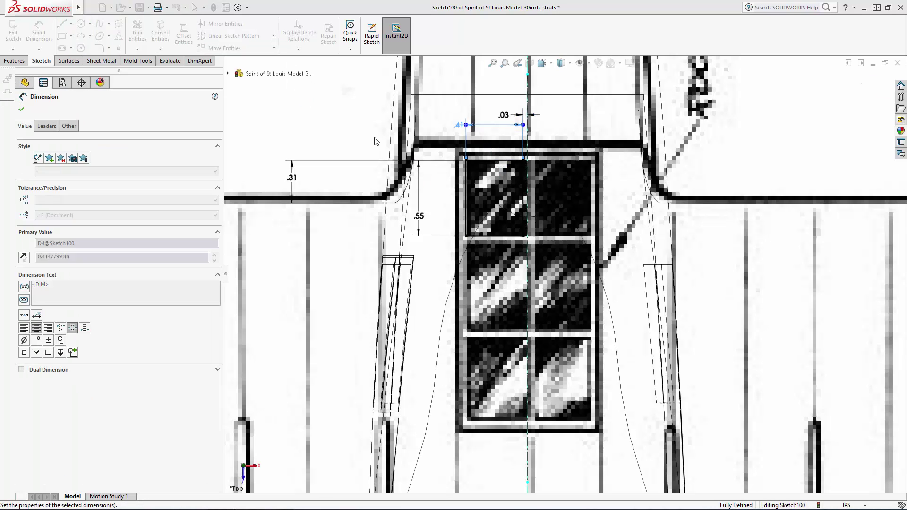
pyautogui.click(330, 114)
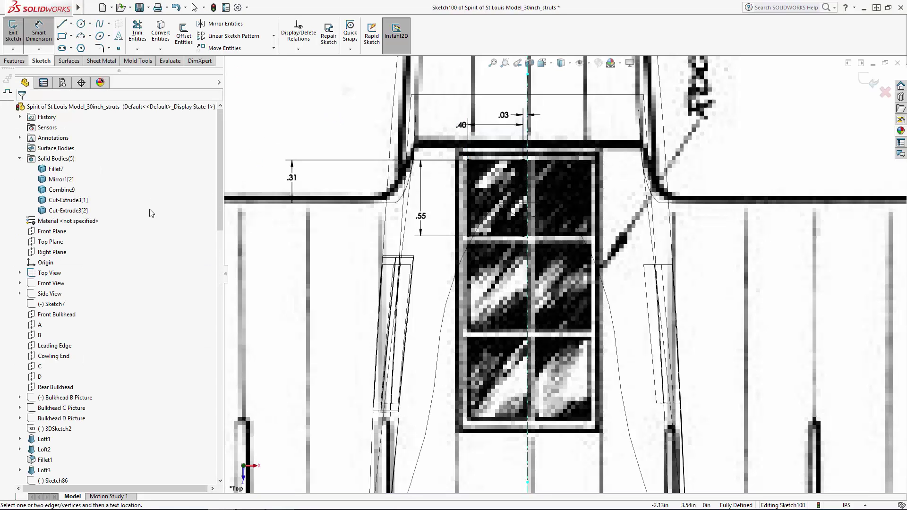
# Step: Hide the Top View reference sketch and start a linear sketch pattern with 1 instance along X and 2 along Y
pyautogui.click(55, 257)
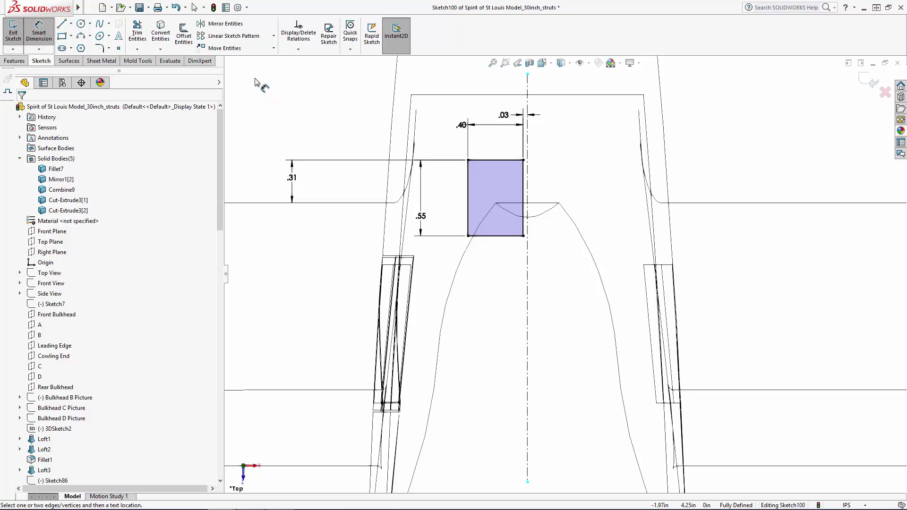
pyautogui.click(233, 36)
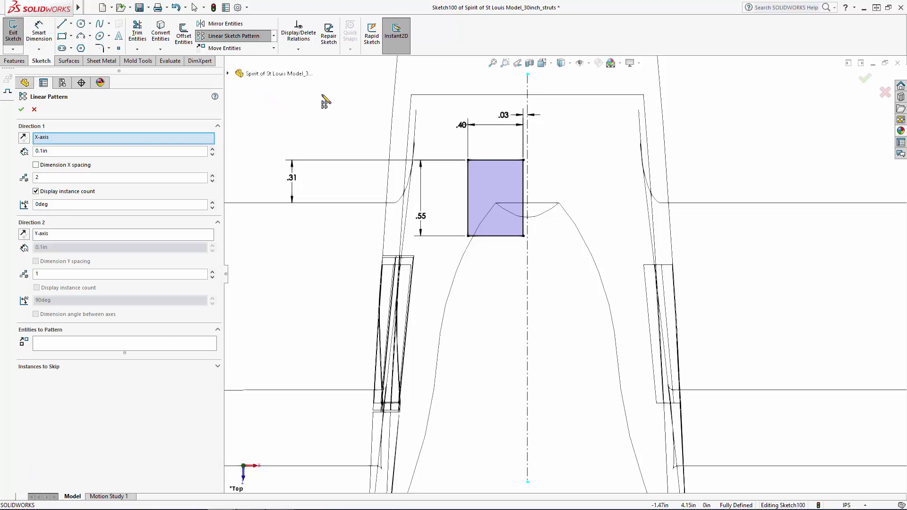
pyautogui.click(141, 141)
pyautogui.click(212, 180)
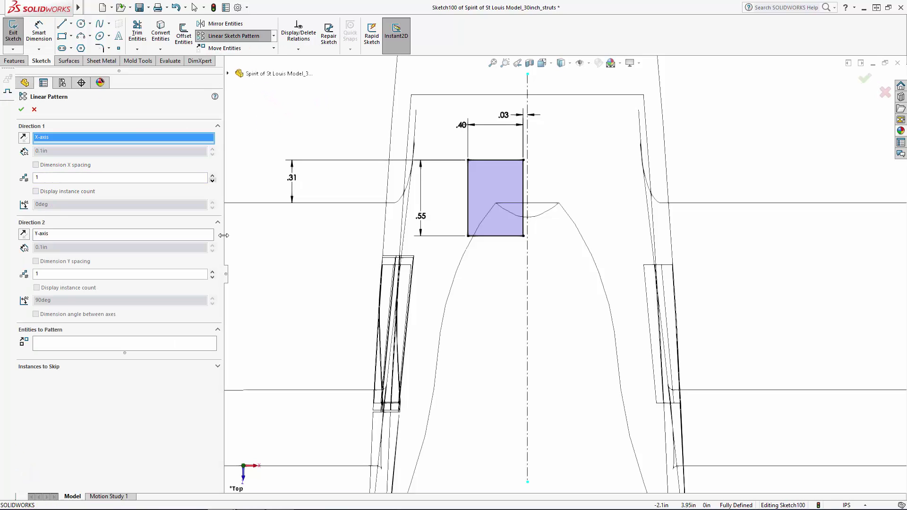
pyautogui.click(212, 271)
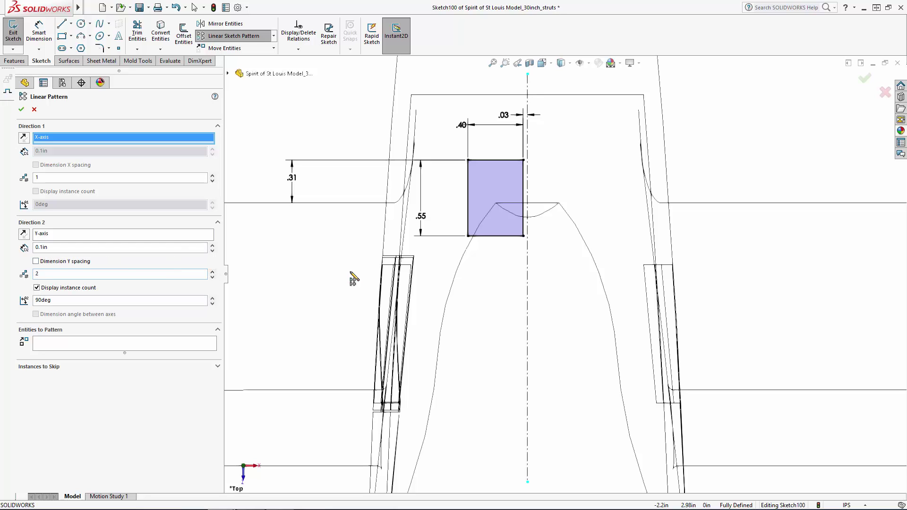
# Step: Pattern the rectangle's four lines in the reversed Y direction with 3 instances spaced 0.61 in apart
pyautogui.click(486, 236)
pyautogui.click(467, 199)
pyautogui.click(496, 160)
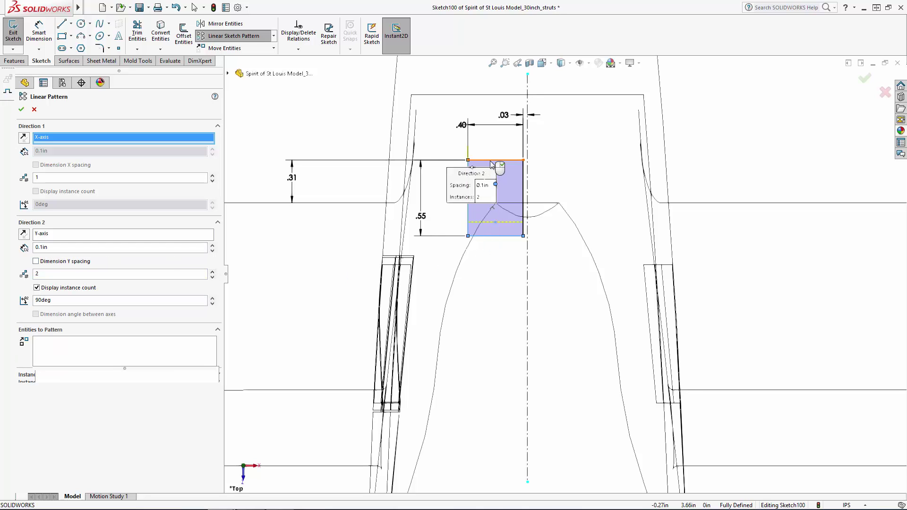
pyautogui.click(523, 177)
pyautogui.click(23, 234)
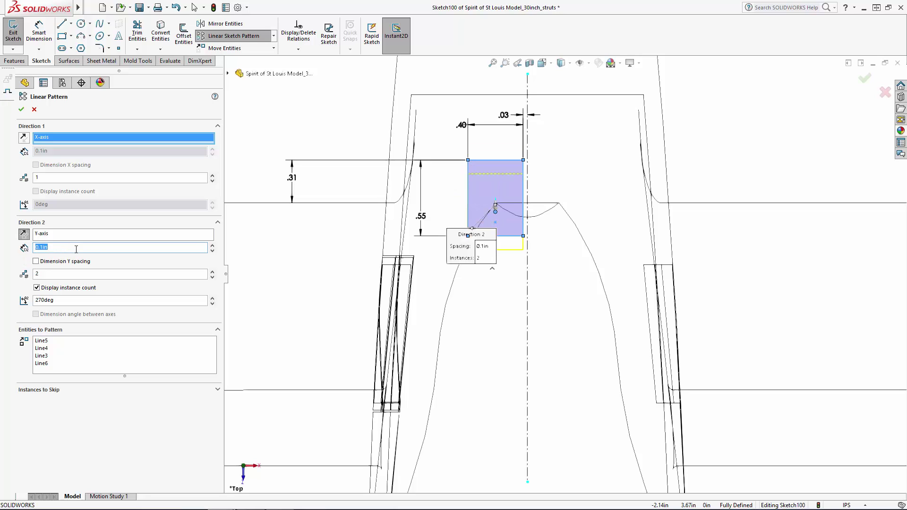
pyautogui.press('Return')
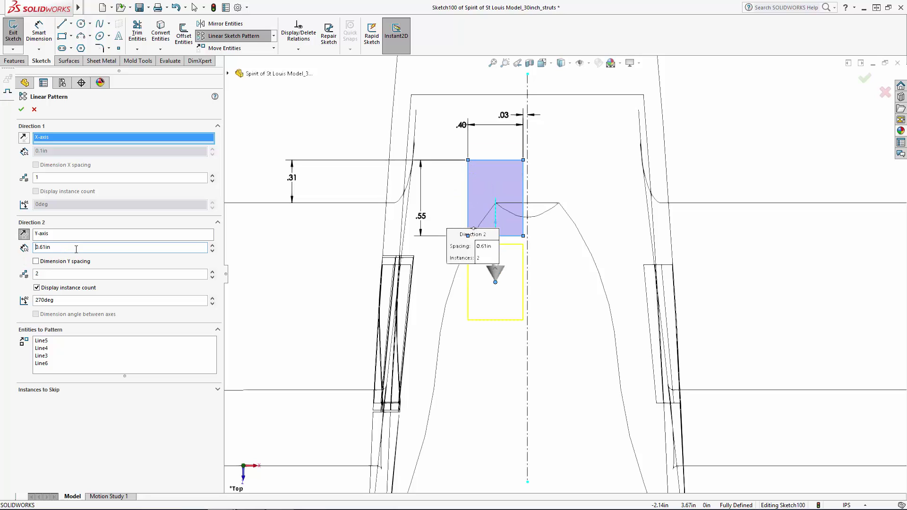
pyautogui.click(212, 271)
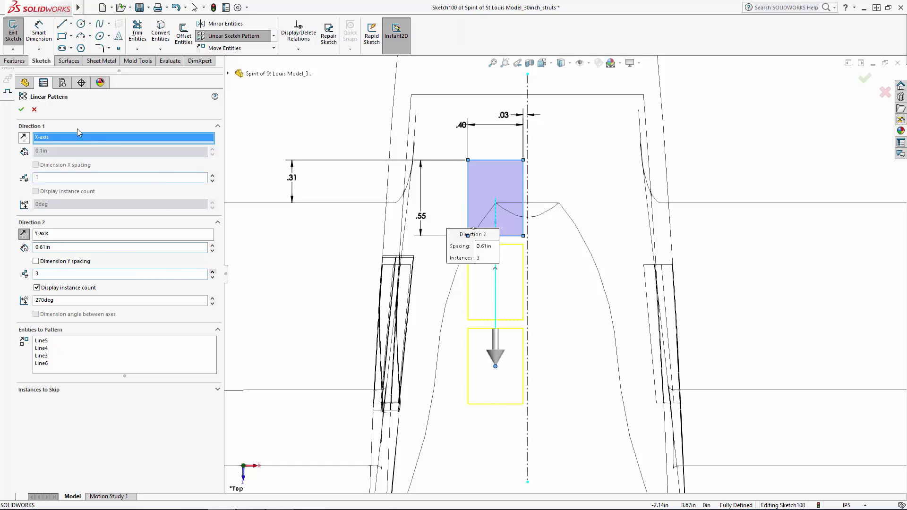
pyautogui.click(21, 109)
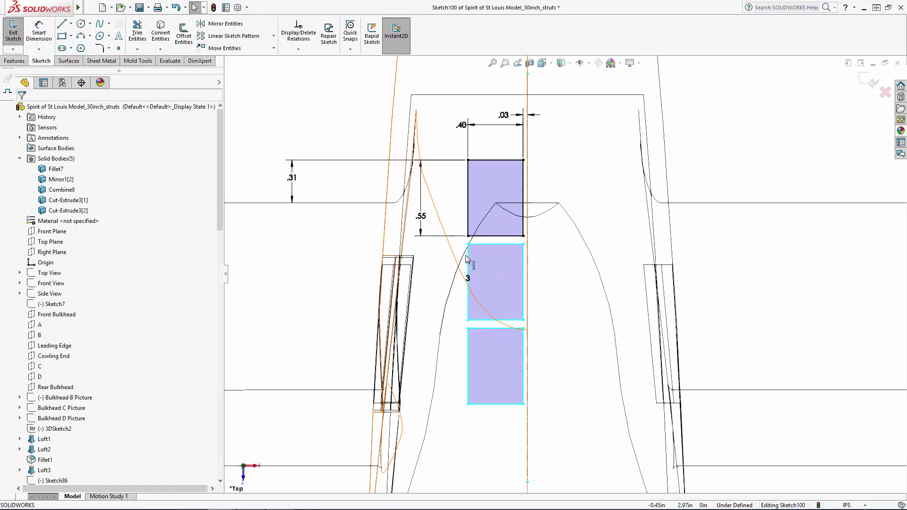
# Step: Make the outer vertical edges of the first and second window rectangles collinear
pyautogui.click(467, 258)
pyautogui.keyDown('ctrl'); pyautogui.click(467, 214); pyautogui.keyUp('ctrl')
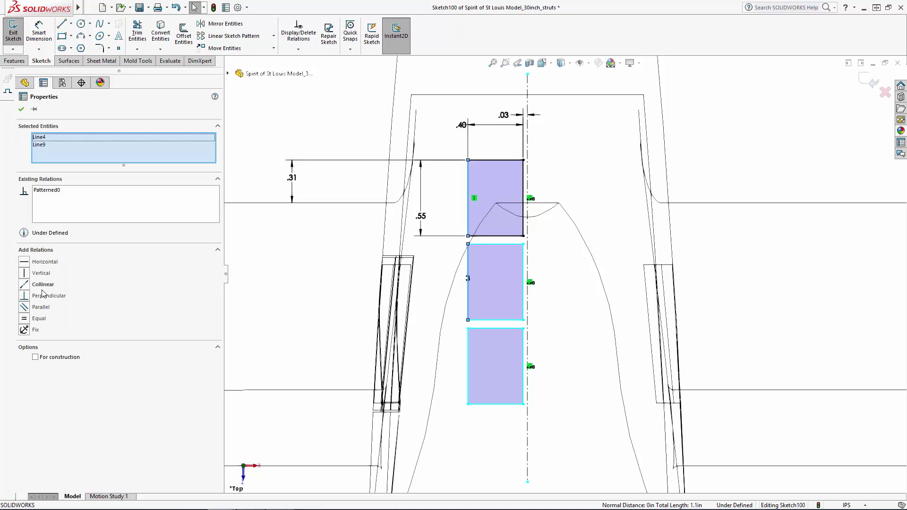
pyautogui.click(25, 284)
pyautogui.click(319, 278)
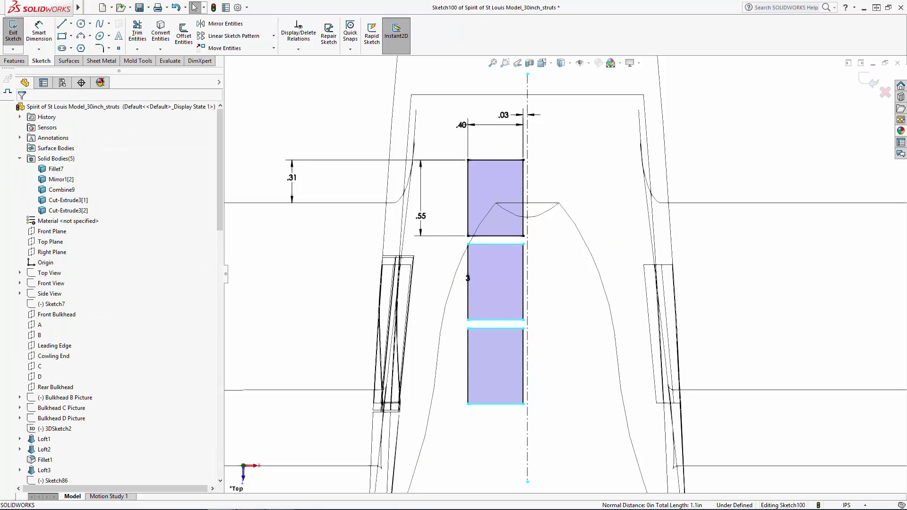
# Step: Dimension the gap between the first and second window rectangles at 0.06 in
pyautogui.click(40, 26)
pyautogui.click(491, 244)
pyautogui.click(472, 236)
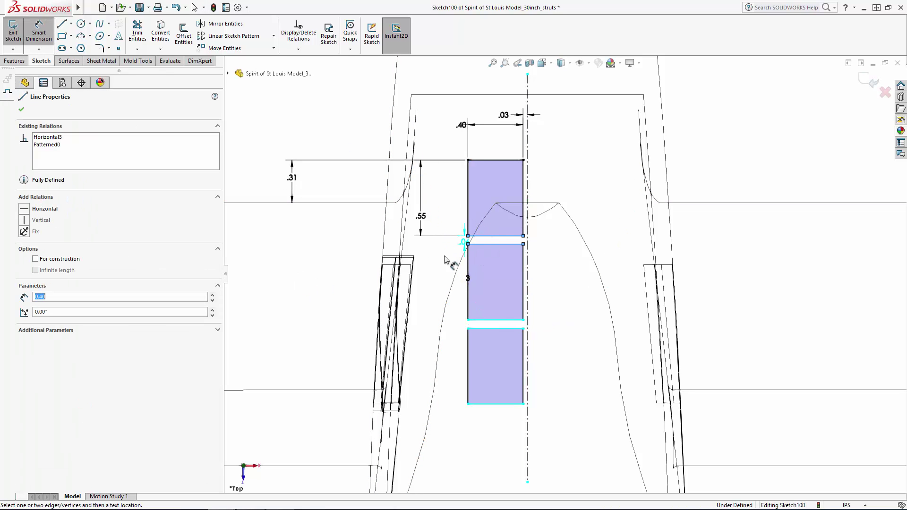
pyautogui.click(423, 269)
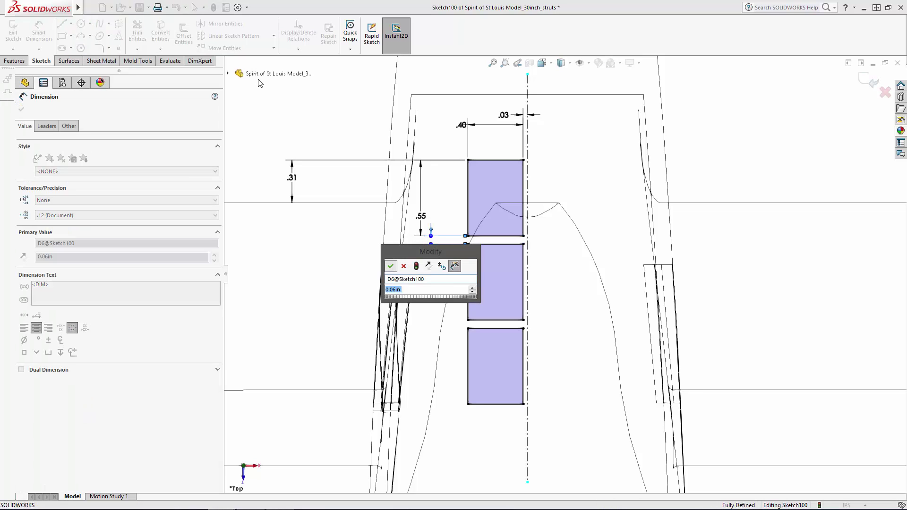
pyautogui.press('Return')
pyautogui.press('Escape')
# Step: Mirror the lines of all three window rectangles about the vertical centerline to make a second column of panes
pyautogui.click(225, 24)
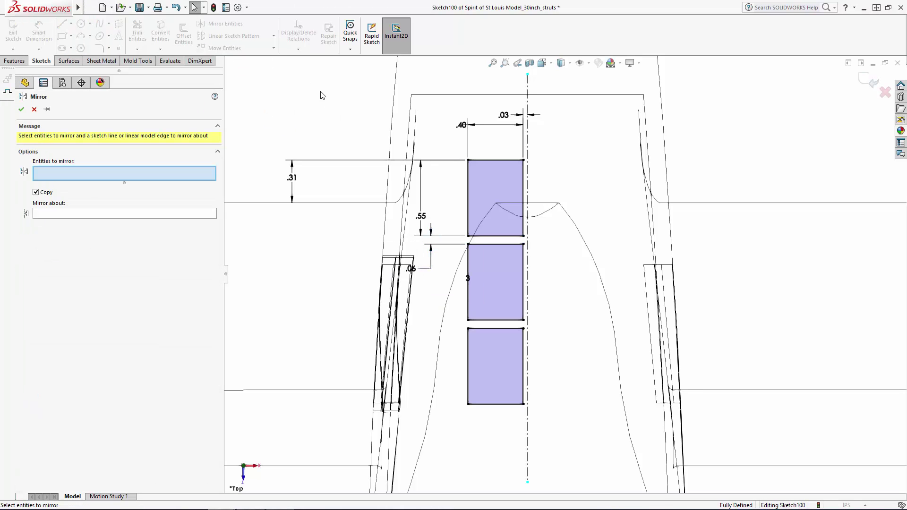
pyautogui.moveTo(358, 104); pyautogui.dragTo(524, 435)
pyautogui.click(114, 300)
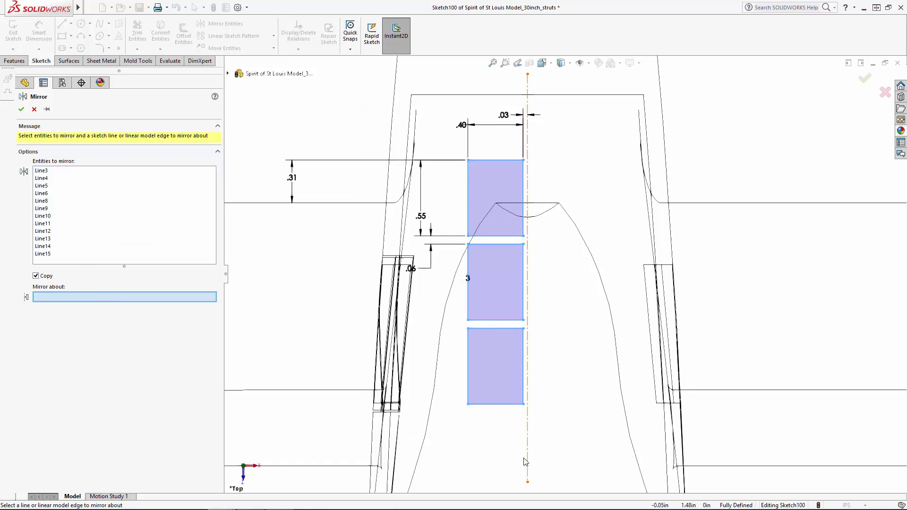
pyautogui.click(528, 432)
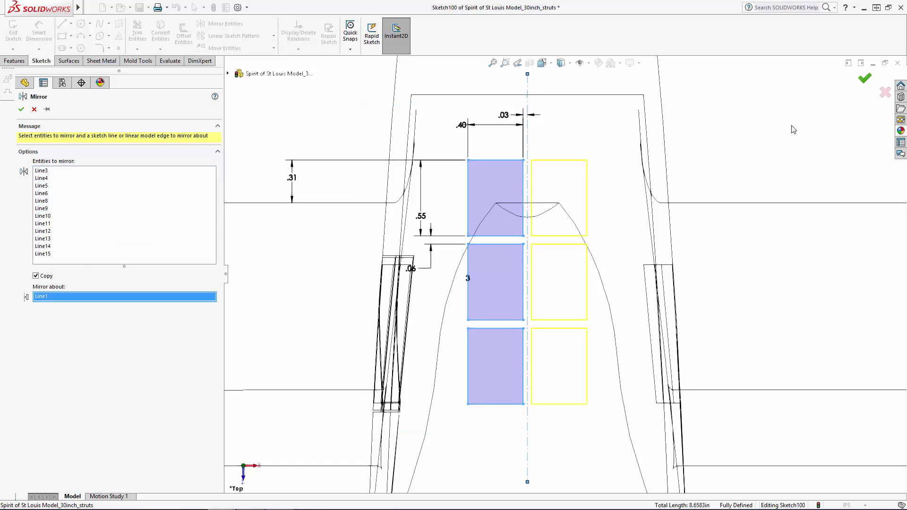
pyautogui.press('Return')
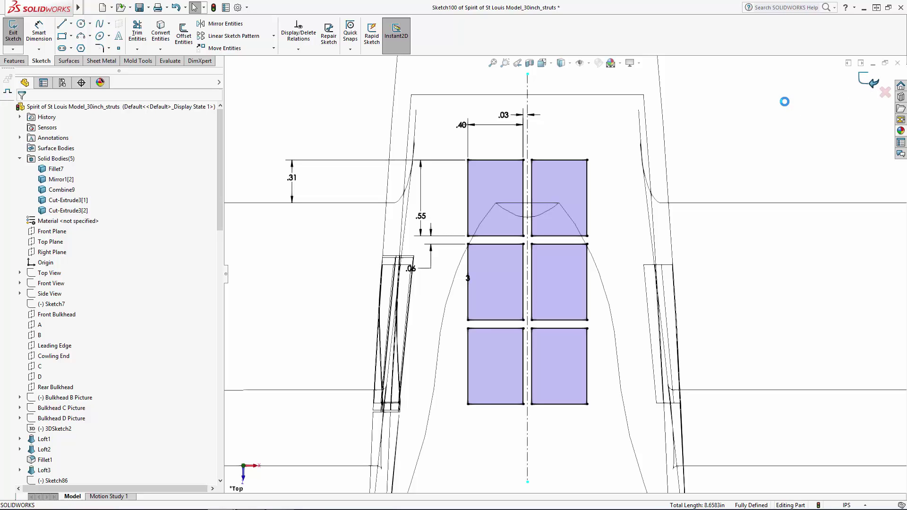
# Step: Close the window pane sketch and return the model to a shaded display
pyautogui.scroll(8, 749, 159)
pyautogui.moveTo(713, 214)
pyautogui.mouseDown(button='middle')
pyautogui.moveTo(722, 27)
pyautogui.moveTo(751, 63)
pyautogui.mouseUp(button='middle')
pyautogui.click(564, 63)
pyautogui.click(564, 78)
pyautogui.scroll(-3, 632, 160)
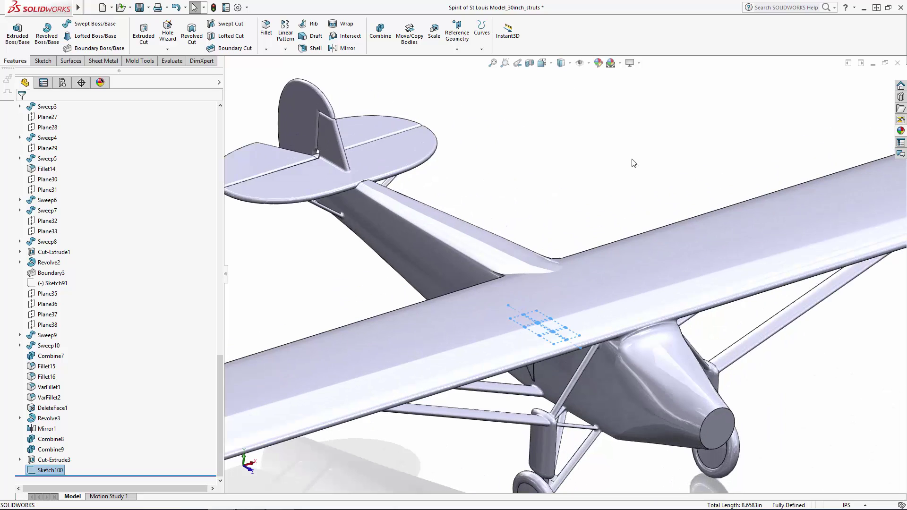
# Step: Extrude-cut the six window panes upward through the roof, with the direction reversed and the end condition Through All
pyautogui.click(150, 42)
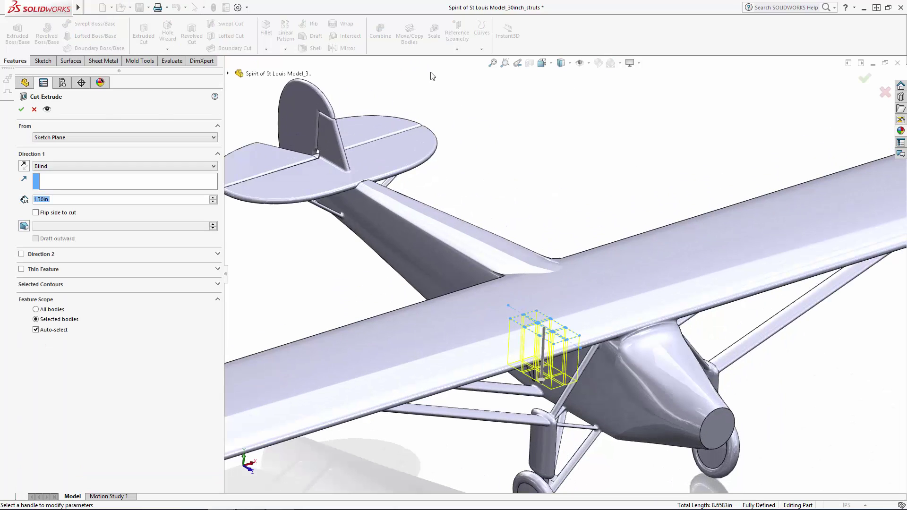
pyautogui.click(23, 166)
pyautogui.click(47, 165)
pyautogui.click(45, 180)
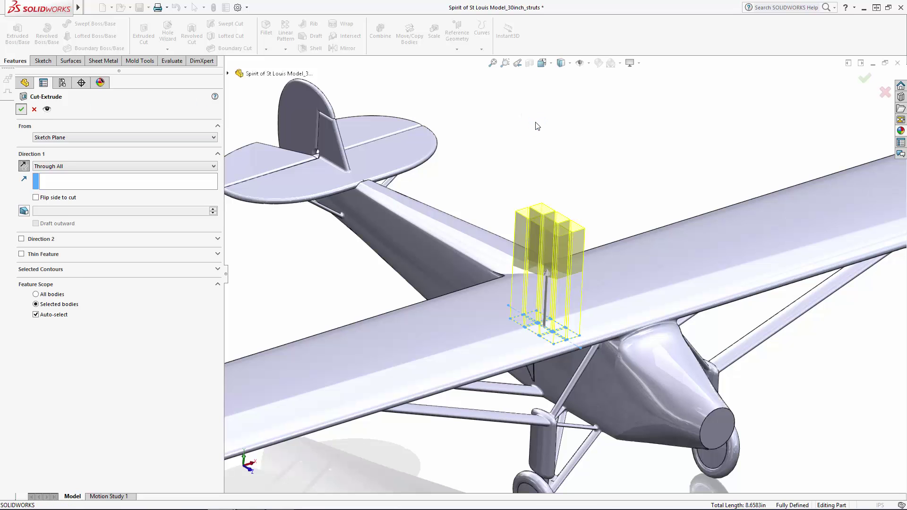
pyautogui.click(575, 167)
pyautogui.press('f')
pyautogui.moveTo(575, 167); pyautogui.dragTo(670, 429, button='middle')
pyautogui.scroll(-2, 703, 359)
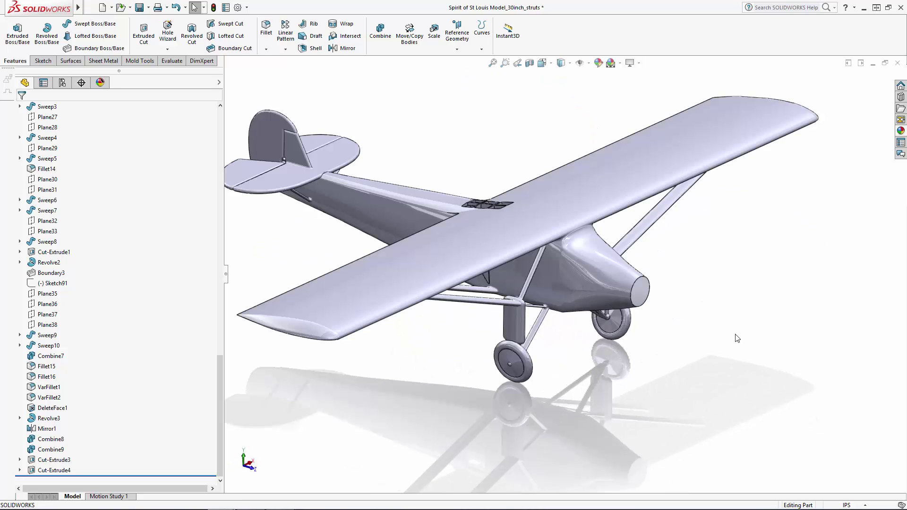
# Step: Show the Side View reference sketch and start a sketch on the Right Plane, viewed from the left at the nose
pyautogui.moveTo(219, 412); pyautogui.dragTo(204, 139)
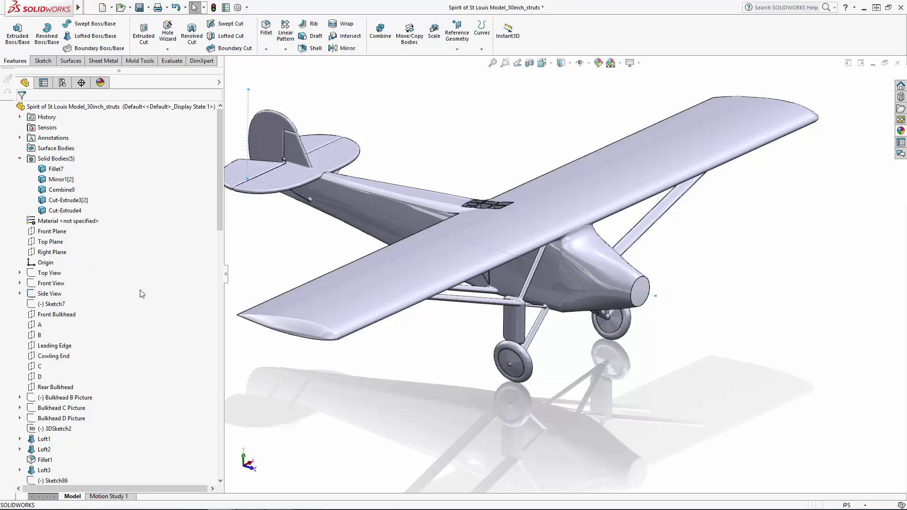
pyautogui.click(53, 251)
pyautogui.click(57, 235)
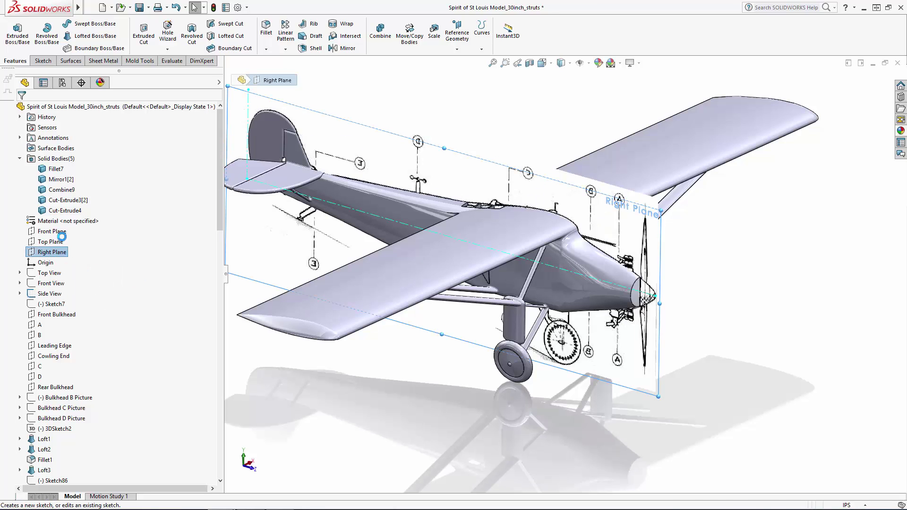
pyautogui.click(543, 63)
pyautogui.click(545, 114)
pyautogui.click(811, 286)
pyautogui.scroll(10, 783, 275)
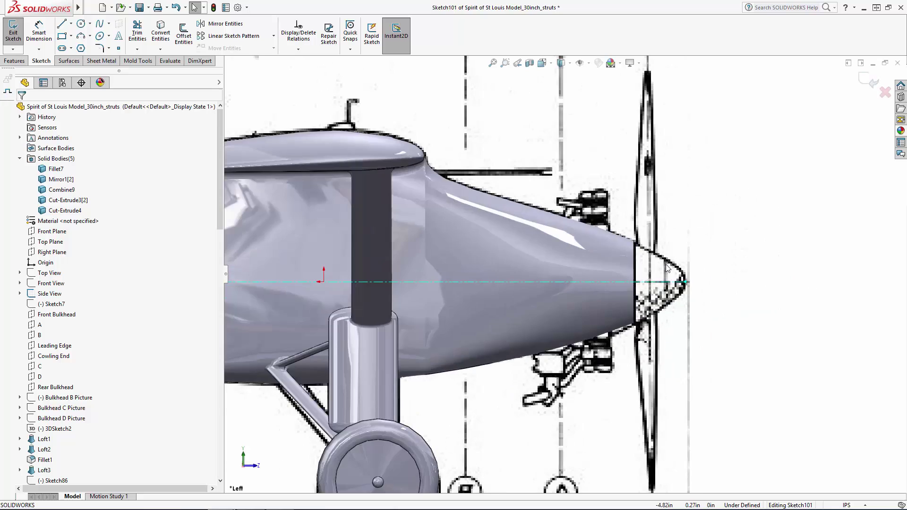
# Step: Draw a vertical line from the cowling's upper front corner to the centerline, and a horizontal line about 0.72 in long to the spinner tip
pyautogui.click(61, 24)
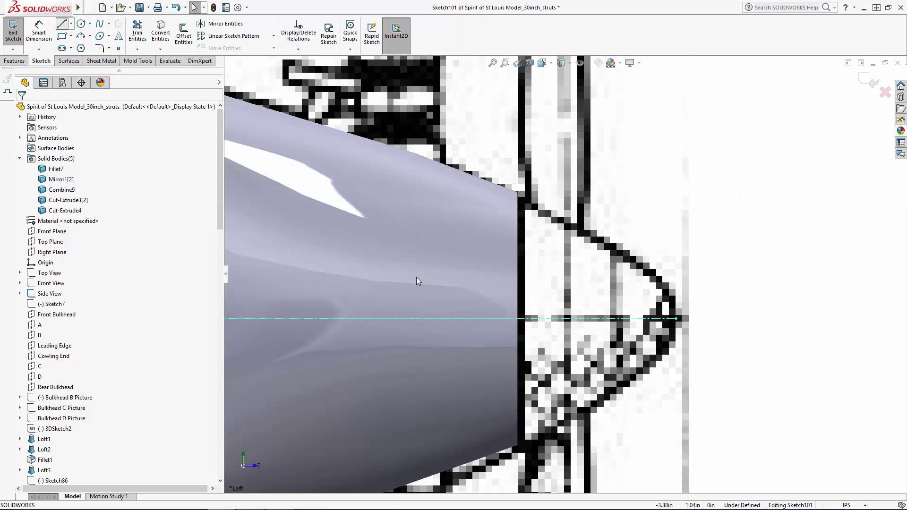
pyautogui.click(518, 192)
pyautogui.click(517, 319)
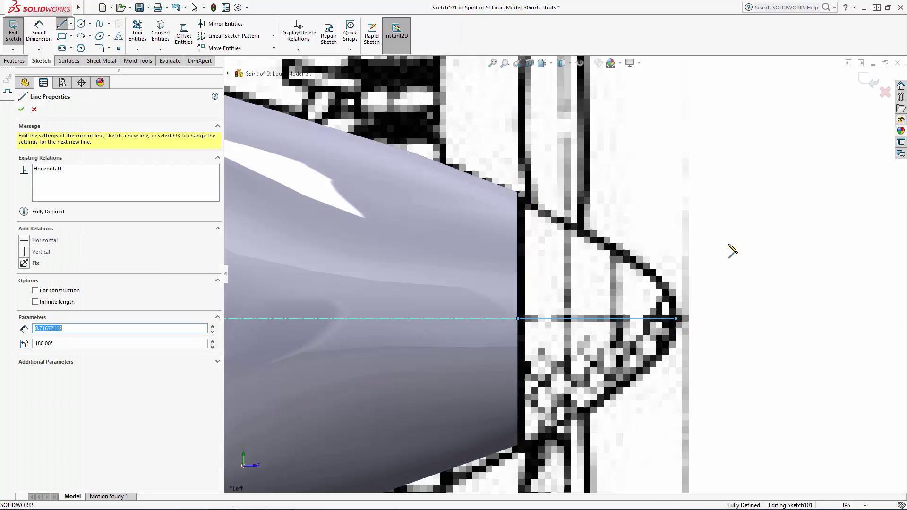
pyautogui.press('Escape')
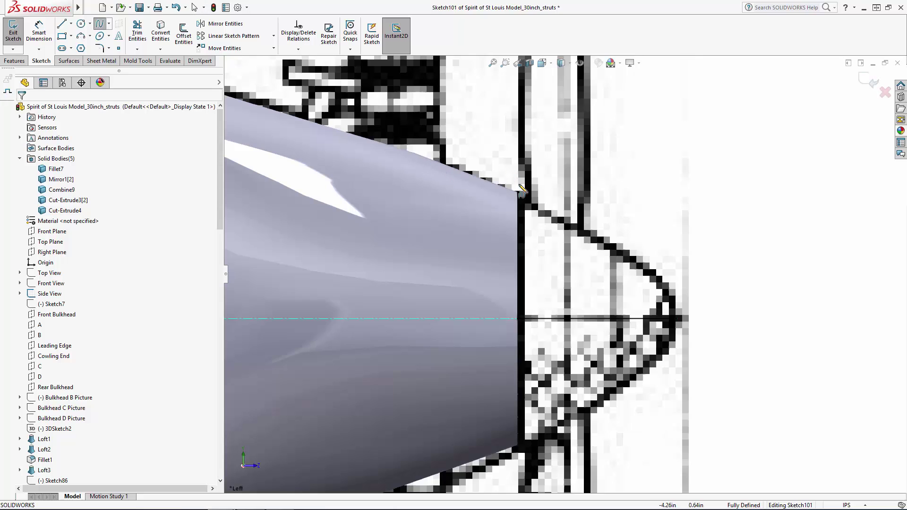
# Step: Draw a two-point spline from the cowling's upper front corner to the spinner tip, and curve it with its end handles toward the reference outline
pyautogui.click(518, 192)
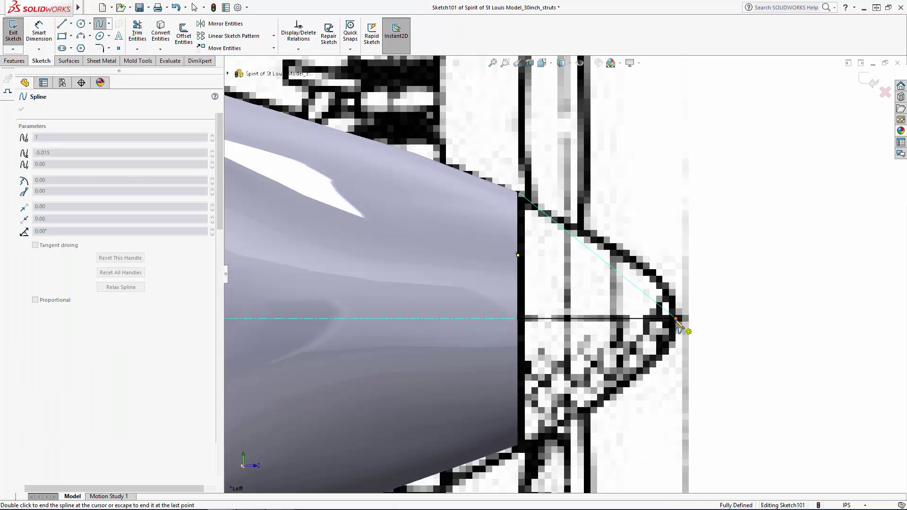
pyautogui.doubleClick(670, 316)
pyautogui.scroll(-1, 665, 315)
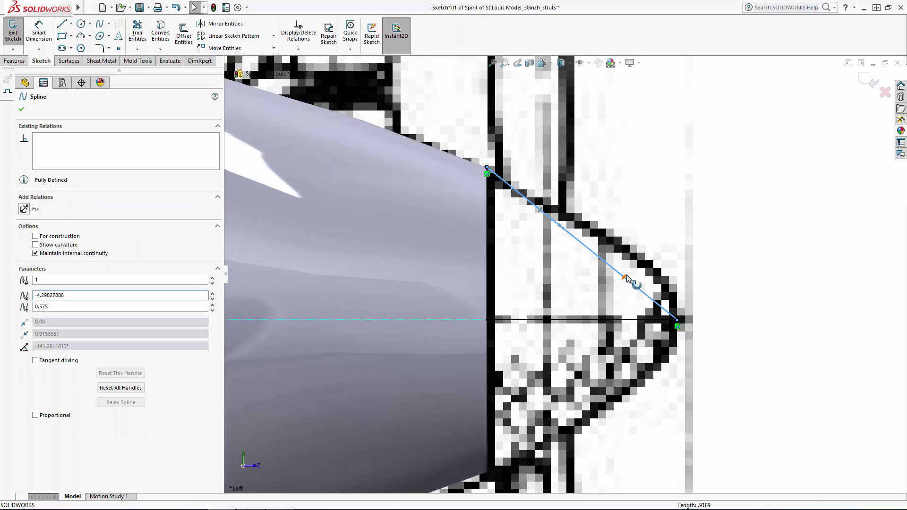
pyautogui.moveTo(628, 278); pyautogui.dragTo(677, 225)
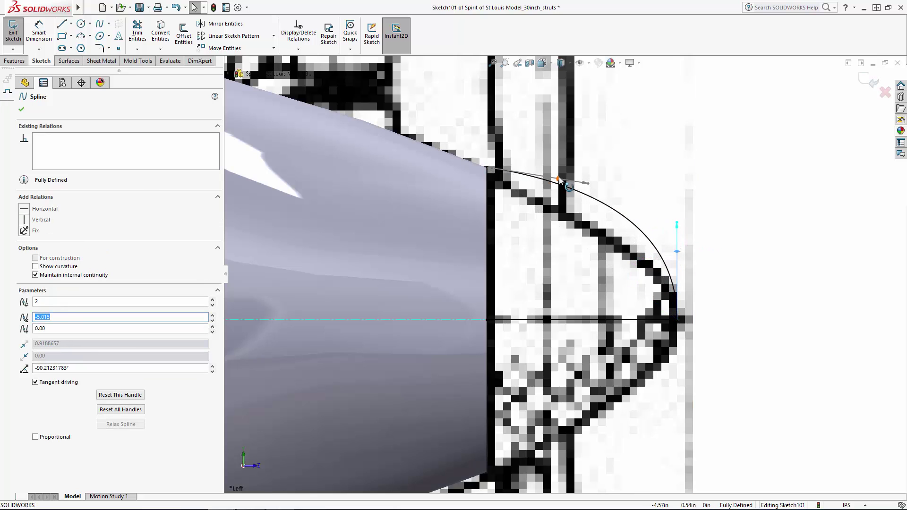
pyautogui.moveTo(559, 178)
pyautogui.mouseDown()
pyautogui.moveTo(556, 212)
pyautogui.moveTo(554, 191)
pyautogui.mouseUp()
pyautogui.click(761, 296)
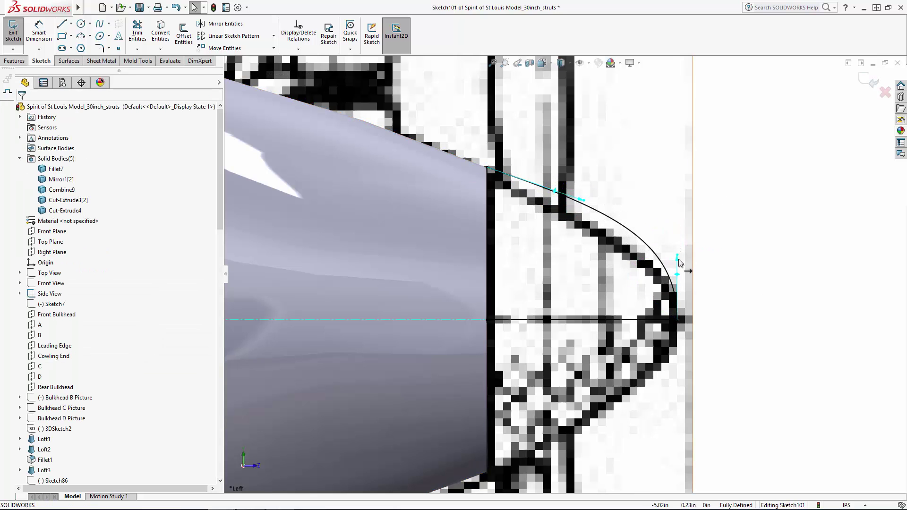
pyautogui.moveTo(678, 279); pyautogui.dragTo(678, 268)
pyautogui.click(708, 181)
# Step: Make the spinner spline tangent to the cowling's upper silhouette edge
pyautogui.click(581, 206)
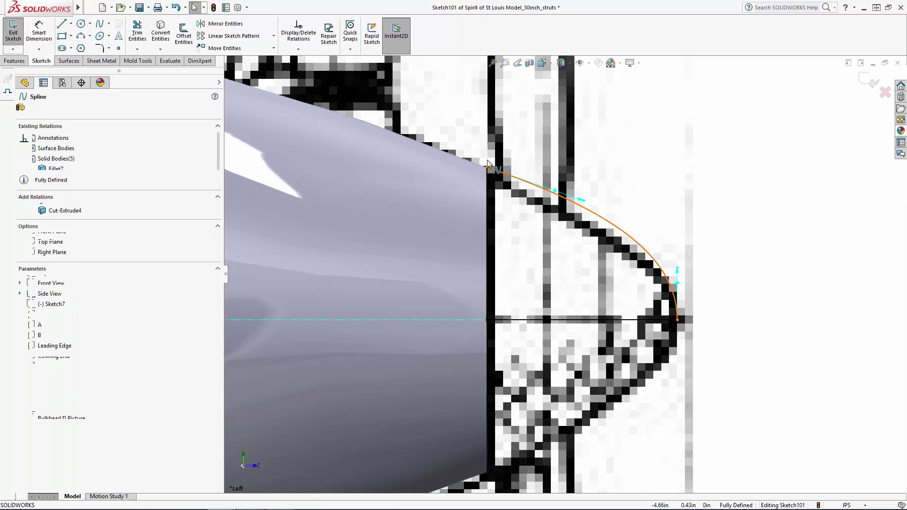
pyautogui.click(488, 164)
pyautogui.keyDown('ctrl'); pyautogui.click(435, 148); pyautogui.keyUp('ctrl')
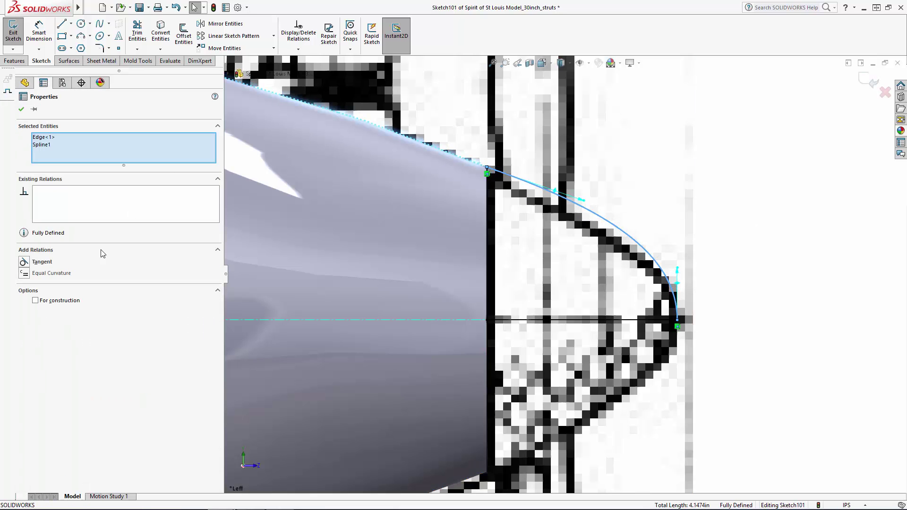
pyautogui.click(25, 262)
pyautogui.click(745, 222)
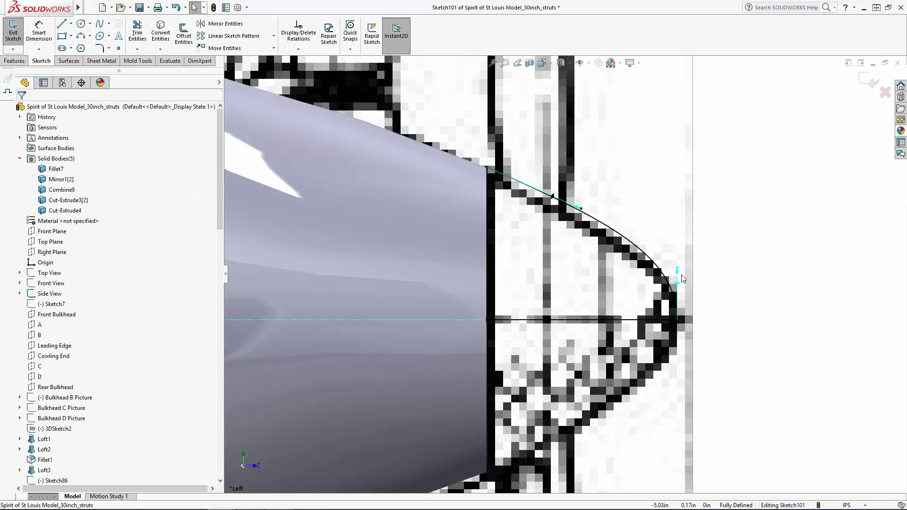
# Step: Adjust the spline's end handles to fit the spinner outline in the reference picture, and close the sketch
pyautogui.moveTo(680, 290); pyautogui.dragTo(680, 279)
pyautogui.moveTo(578, 207); pyautogui.dragTo(563, 197)
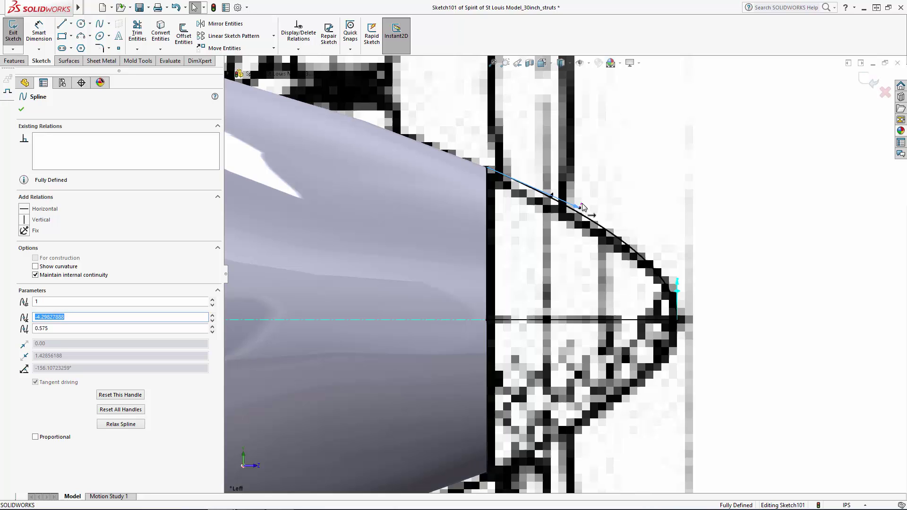
pyautogui.click(779, 259)
pyautogui.scroll(6, 775, 255)
pyautogui.moveTo(724, 211); pyautogui.dragTo(696, 297, button='middle')
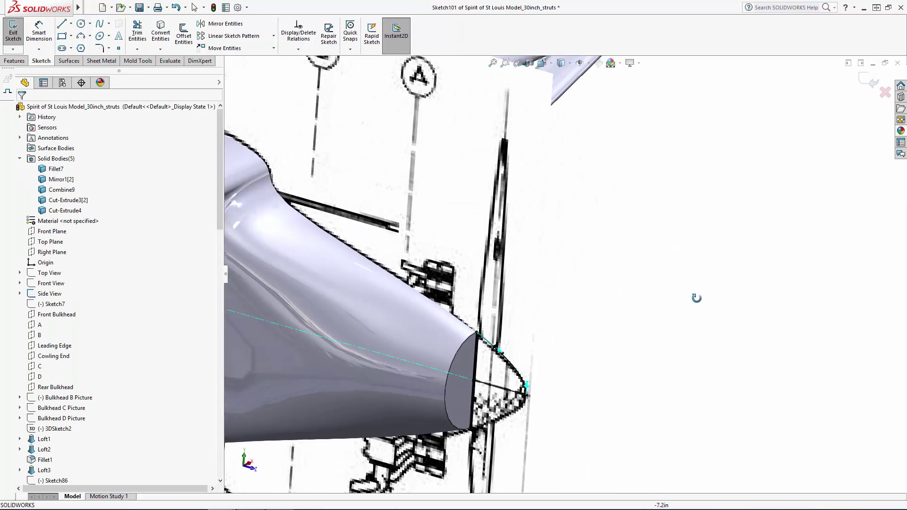
pyautogui.scroll(-1, 703, 301)
pyautogui.click(870, 84)
# Step: Revolve the spinner profile 360 degrees about the Side View centerline as a separate body, with Merge result off
pyautogui.scroll(-5, 614, 314)
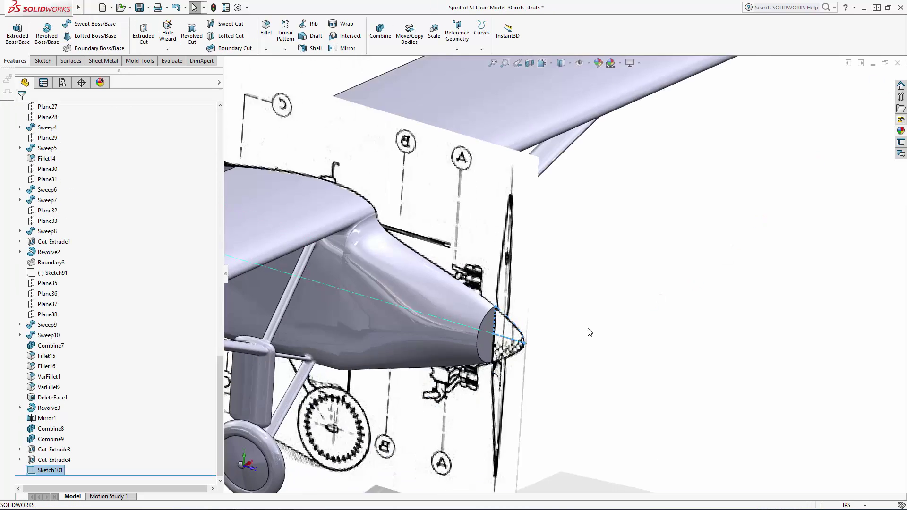
pyautogui.scroll(3, 576, 269)
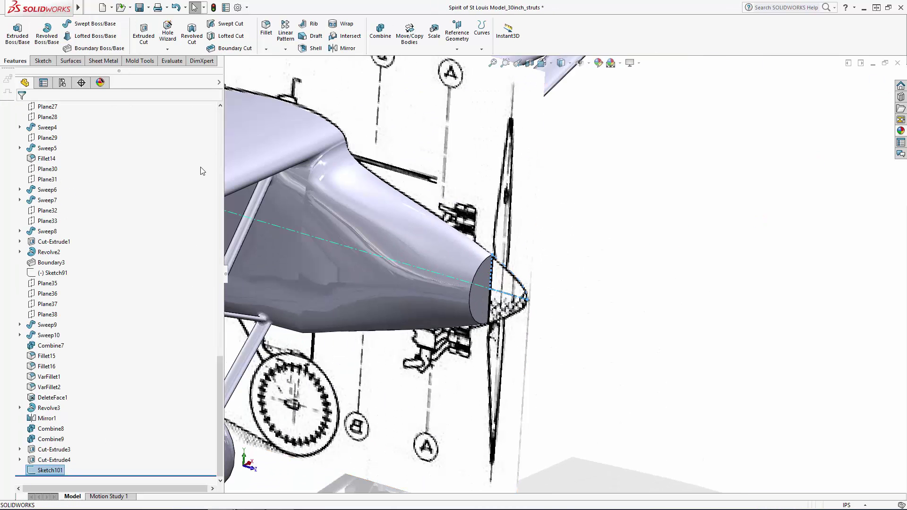
pyautogui.click(48, 37)
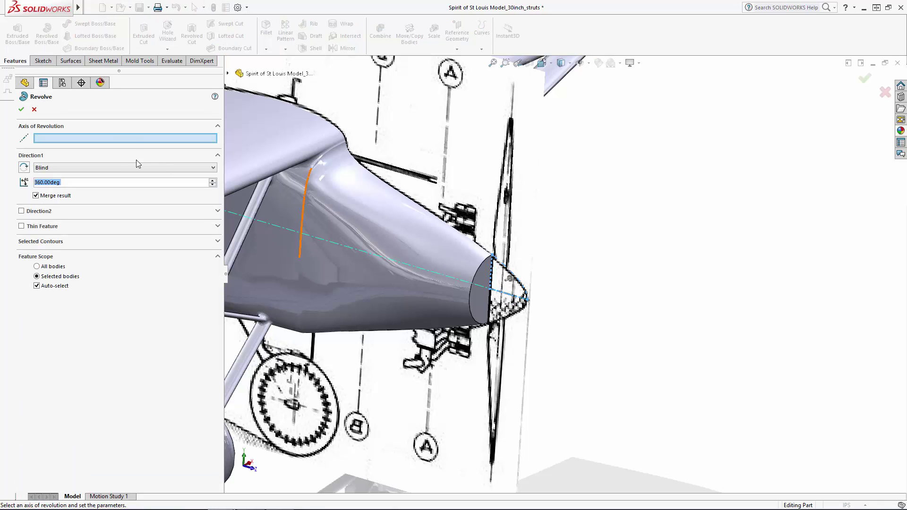
pyautogui.click(512, 297)
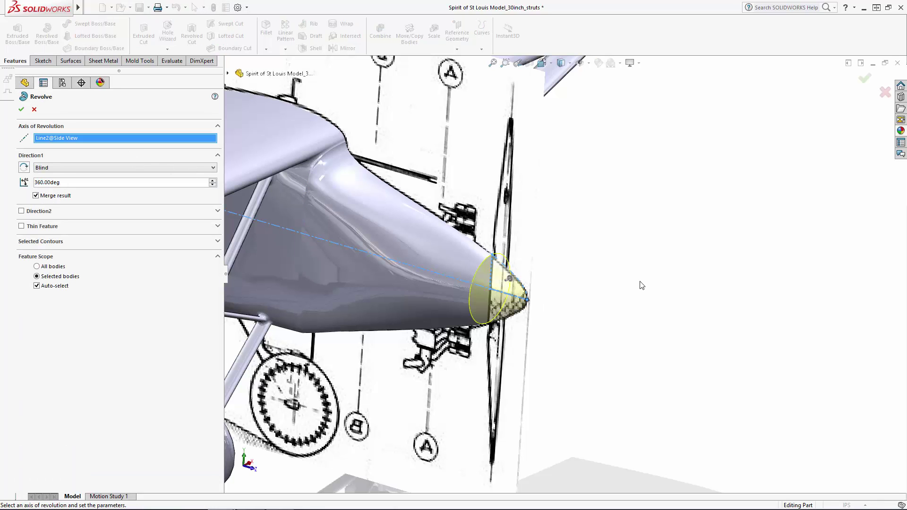
pyautogui.moveTo(640, 282)
pyautogui.mouseDown(button='middle')
pyautogui.moveTo(641, 267)
pyautogui.moveTo(640, 280)
pyautogui.mouseUp(button='middle')
pyautogui.click(36, 196)
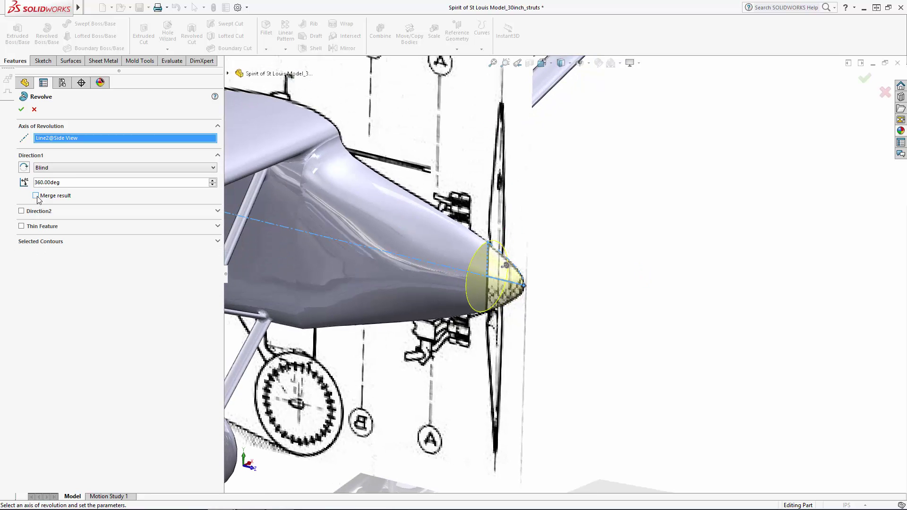
pyautogui.scroll(6, 601, 316)
pyautogui.moveTo(601, 315); pyautogui.dragTo(590, 289, button='middle')
# Step: Hide the Side View reference sketch and view the whole airplane with its spinner
pyautogui.scroll(20, 203, 369)
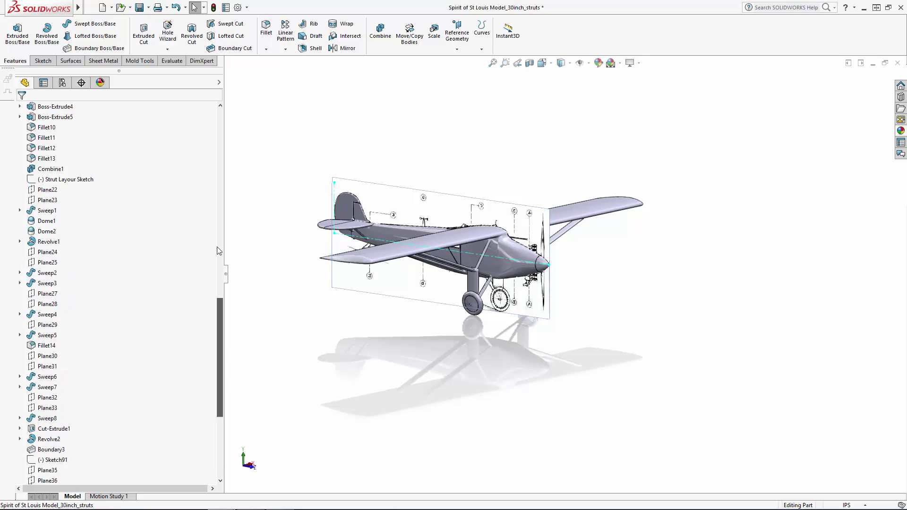
pyautogui.click(54, 305)
pyautogui.click(63, 277)
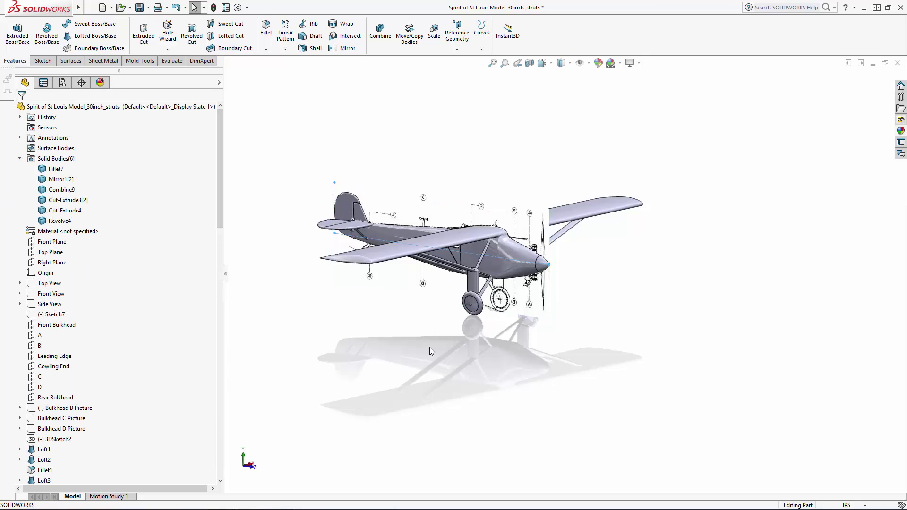
pyautogui.scroll(-3, 450, 301)
pyautogui.moveTo(519, 285); pyautogui.dragTo(519, 316, button='middle')
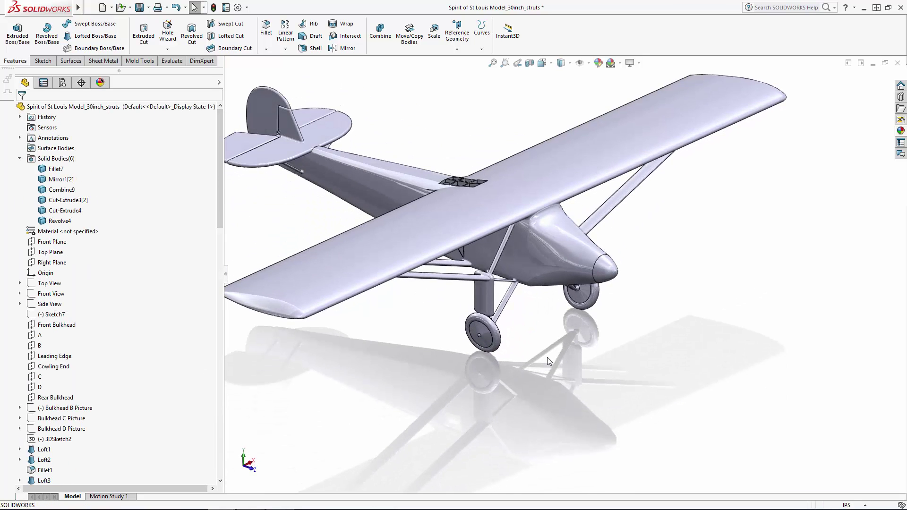
pyautogui.moveTo(547, 358); pyautogui.dragTo(551, 350, button='middle')
# Step: Start a sketch on the Right Plane with the Side View reference shown, viewed from the left at the tail skid
pyautogui.click(52, 262)
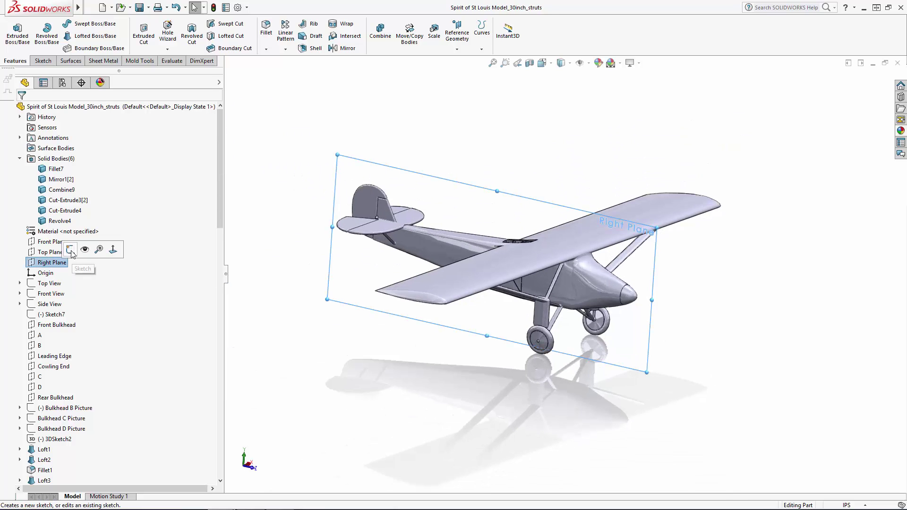
pyautogui.click(70, 249)
pyautogui.click(54, 304)
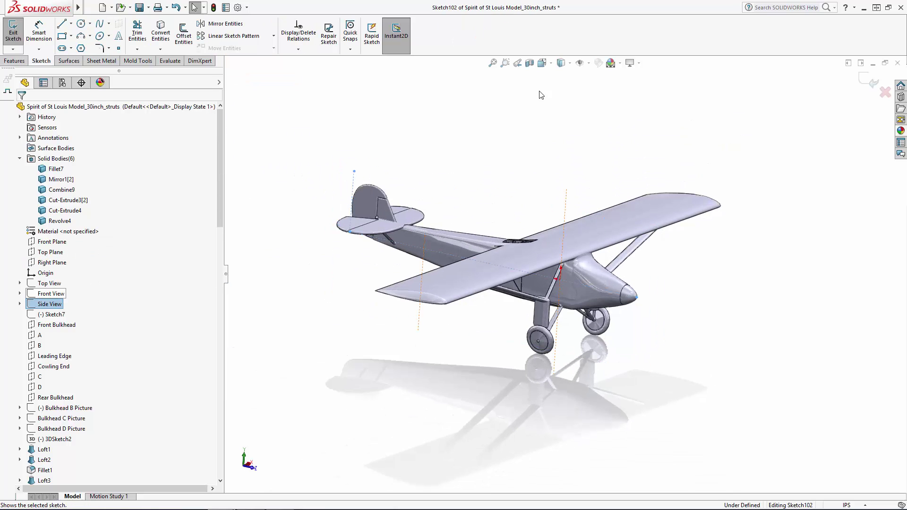
pyautogui.press('space')
pyautogui.click(542, 105)
pyautogui.scroll(-5, 484, 268)
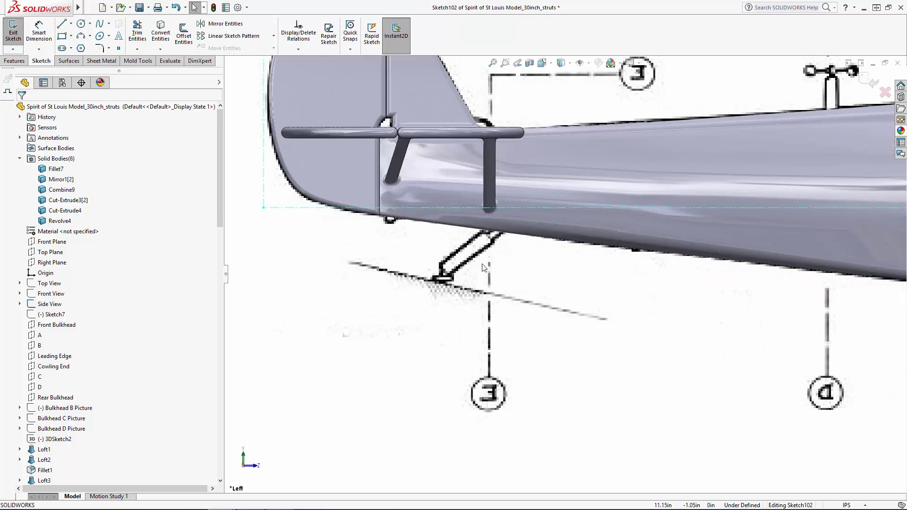
pyautogui.scroll(-6, 484, 268)
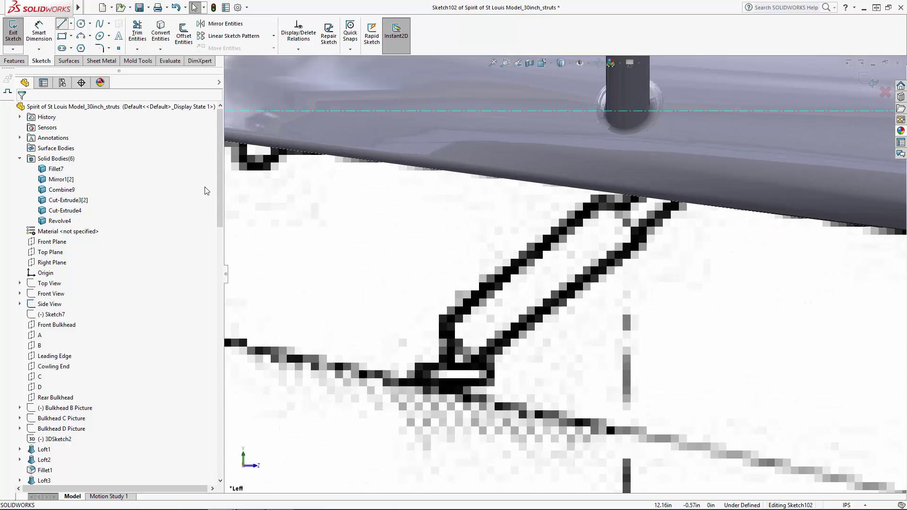
# Step: Sketch the tail skid's lower sloped edge about 1 in long from inside the fuselage, ending in a vertical line about 0.1 in long
pyautogui.press('l')
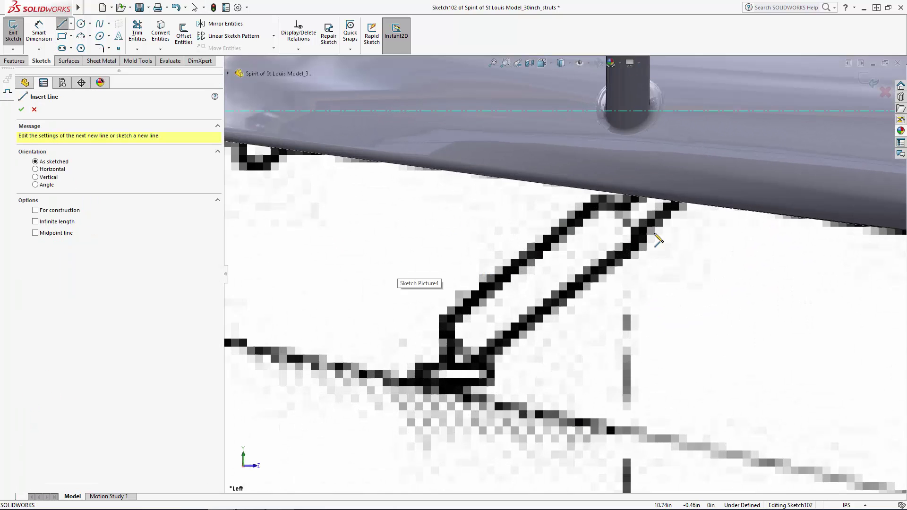
pyautogui.moveTo(694, 186); pyautogui.dragTo(486, 356)
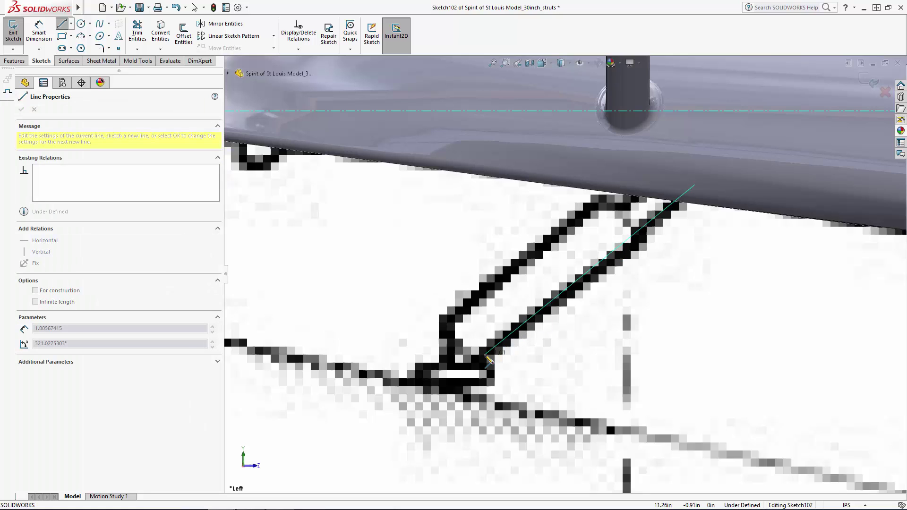
pyautogui.click(486, 355)
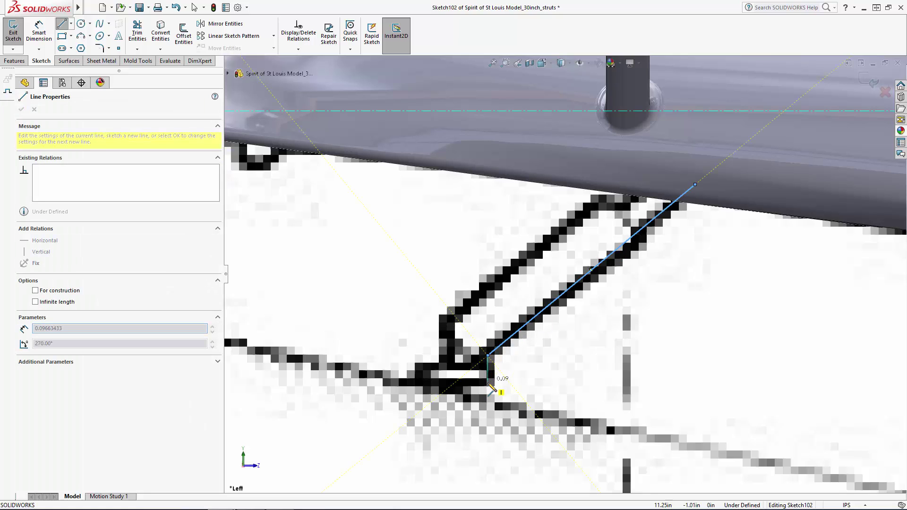
pyautogui.click(489, 383)
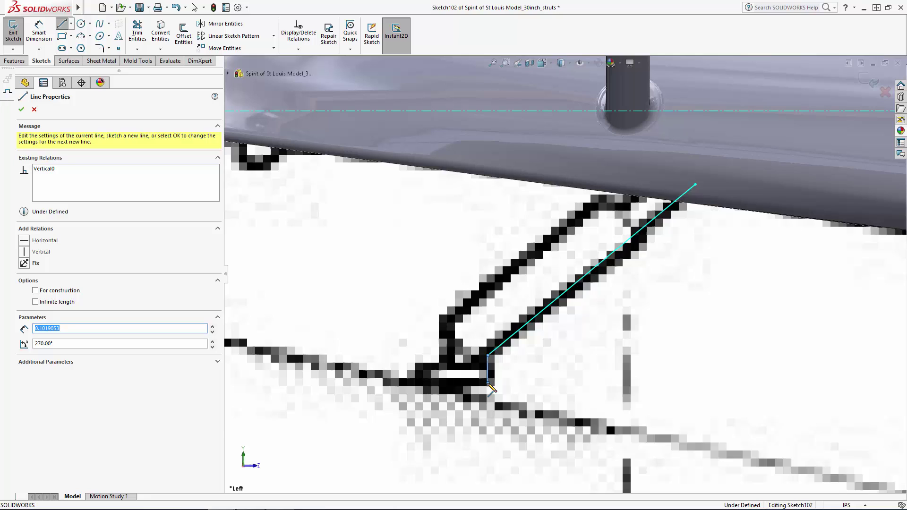
pyautogui.doubleClick(489, 385)
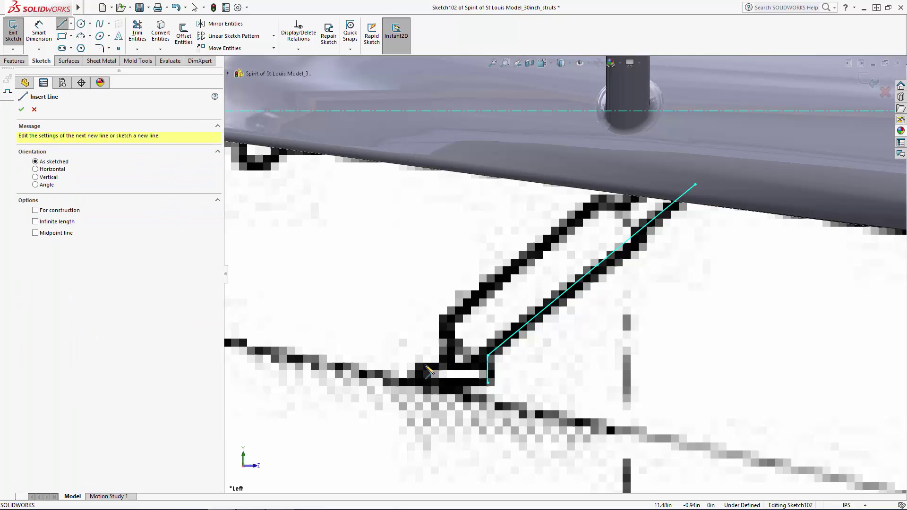
# Step: Sketch the skid foot's short horizontal ledge, the vertical riser, the upper sloped edge and a horizontal line joining both sloped edges inside the fuselage
pyautogui.click(417, 364)
pyautogui.click(446, 364)
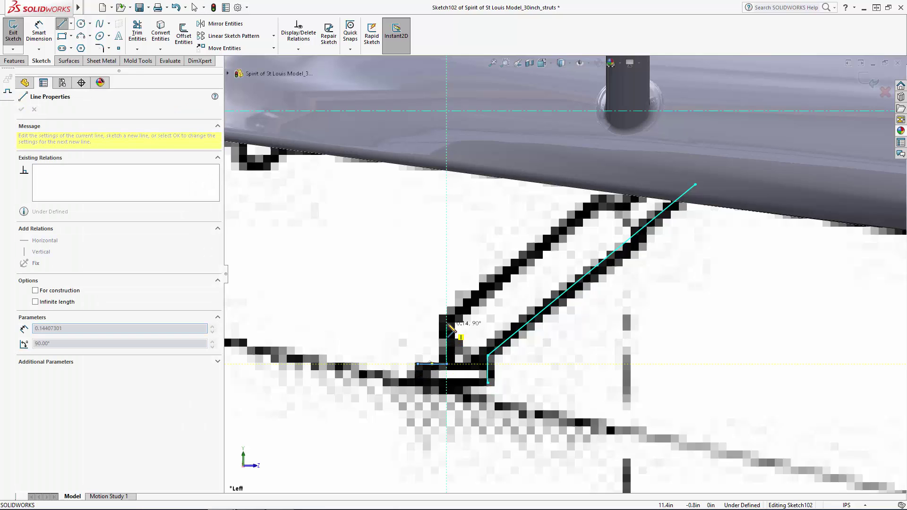
pyautogui.click(447, 321)
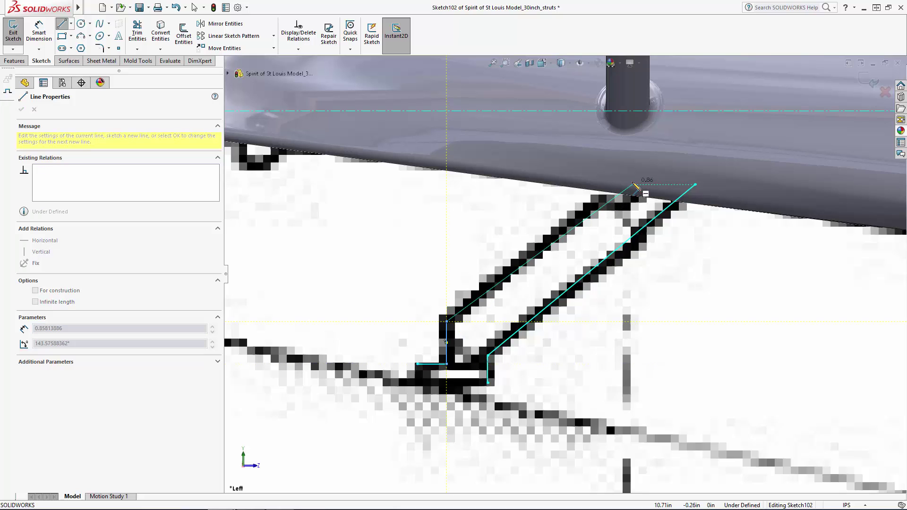
pyautogui.click(633, 184)
pyautogui.click(695, 184)
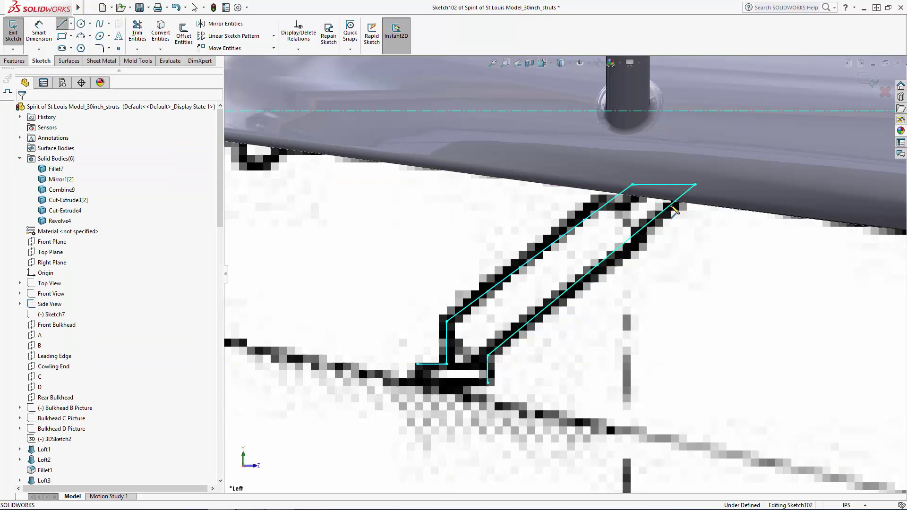
pyautogui.press('Escape')
# Step: Make the skid's two sloped lines parallel and reposition the upper edge and foot points to fit the reference picture
pyautogui.click(668, 206)
pyautogui.keyDown('ctrl'); pyautogui.click(591, 216); pyautogui.keyUp('ctrl')
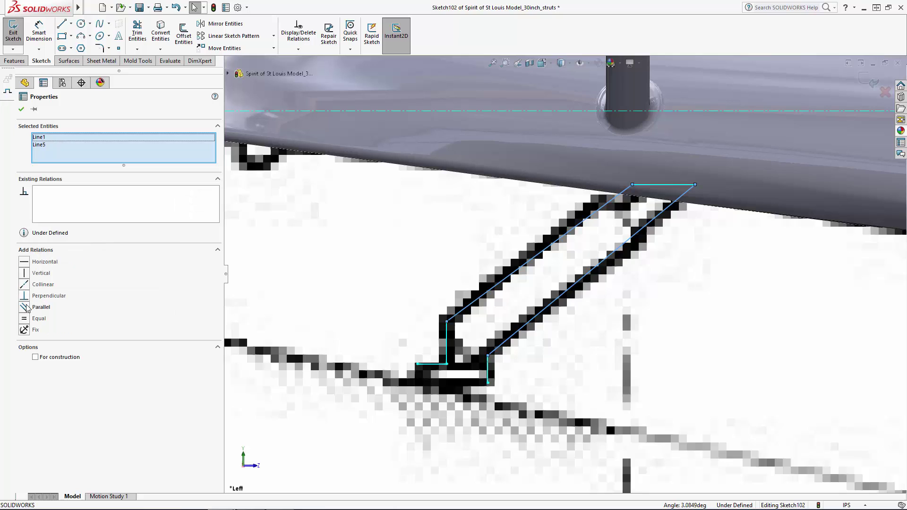
pyautogui.click(26, 307)
pyautogui.click(562, 251)
pyautogui.moveTo(555, 249); pyautogui.dragTo(550, 243)
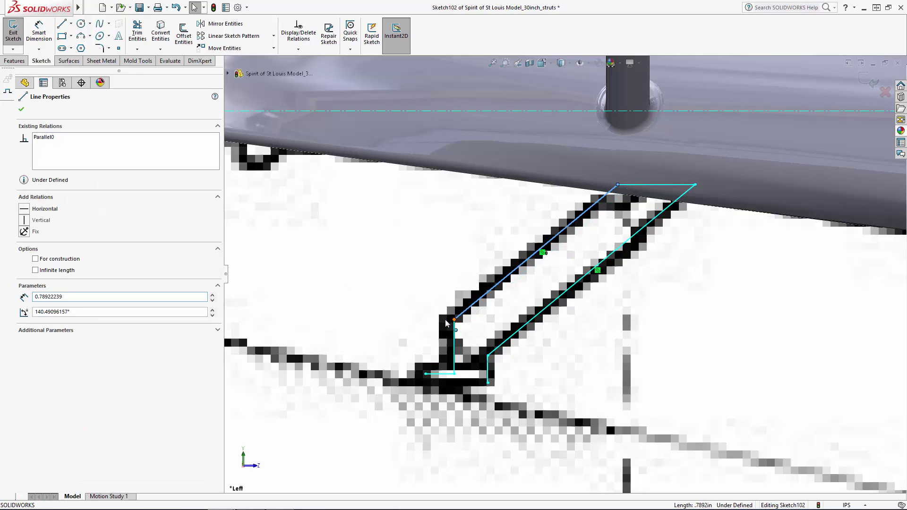
pyautogui.moveTo(455, 320); pyautogui.dragTo(447, 322)
pyautogui.moveTo(430, 376)
pyautogui.mouseDown()
pyautogui.moveTo(429, 361)
pyautogui.moveTo(417, 369)
pyautogui.mouseUp()
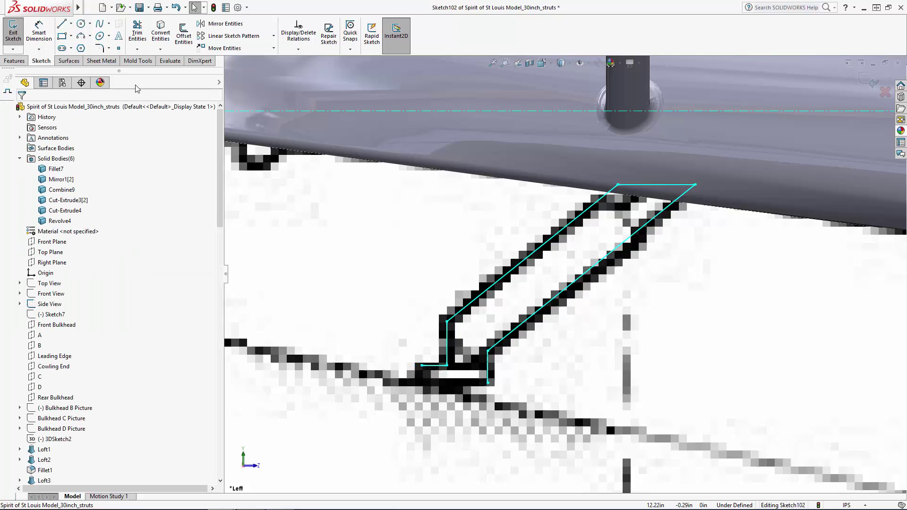
# Step: Close the bottom of the skid foot with a three-point arc bulging downward, and exit the sketch
pyautogui.click(81, 35)
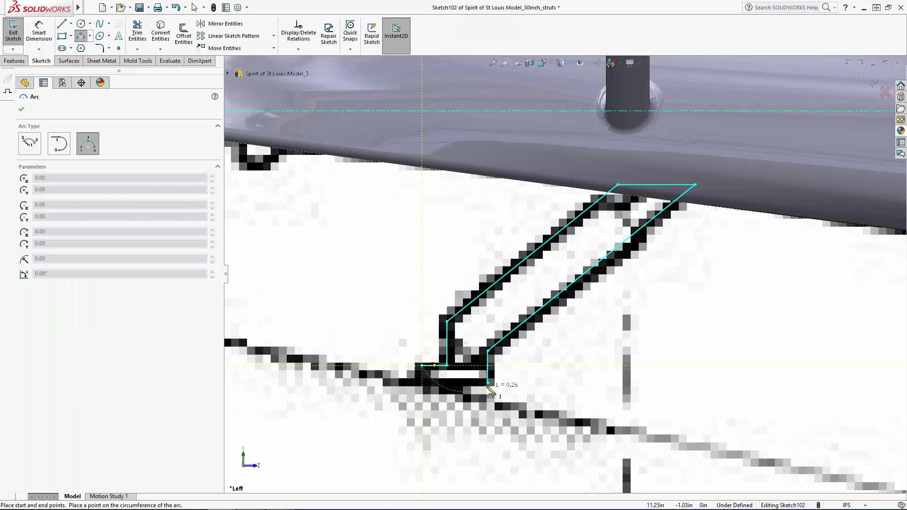
pyautogui.click(452, 395)
pyautogui.press('Escape')
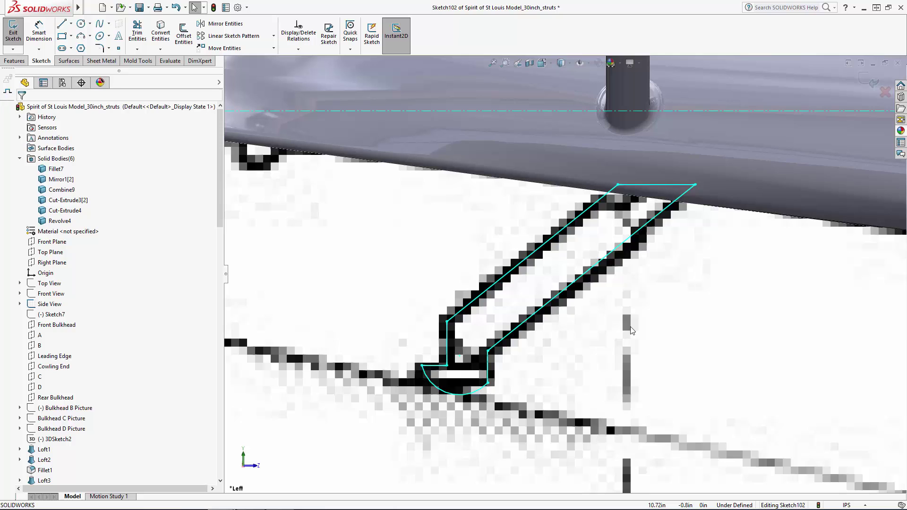
pyautogui.scroll(6, 631, 330)
pyautogui.moveTo(587, 303); pyautogui.dragTo(539, 321, button='middle')
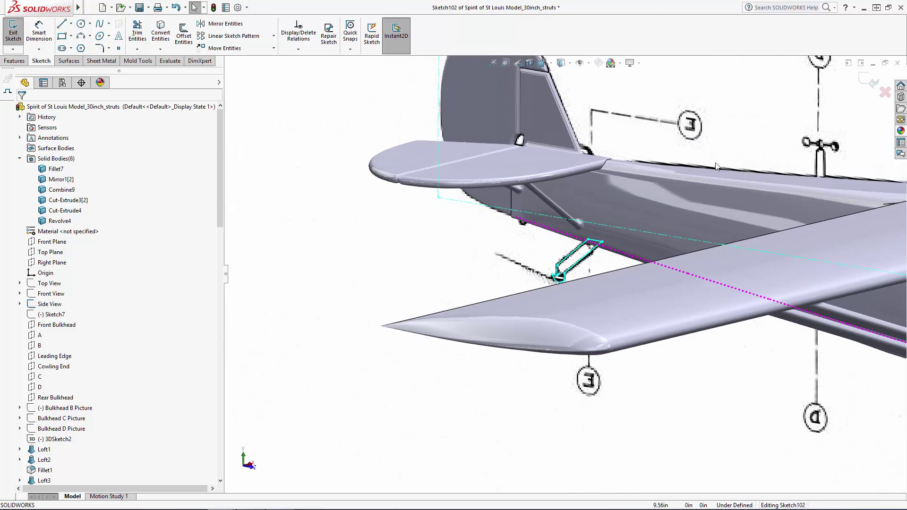
pyautogui.hotkey('ctrl', 'b')
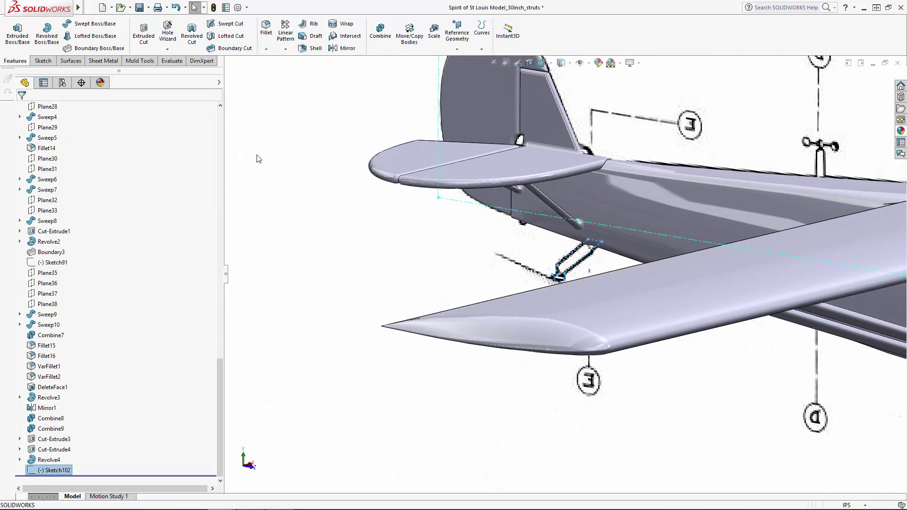
# Step: Extrude the tail skid profile 0.2 in with the Mid Plane end condition, merged with the fuselage
pyautogui.click(16, 38)
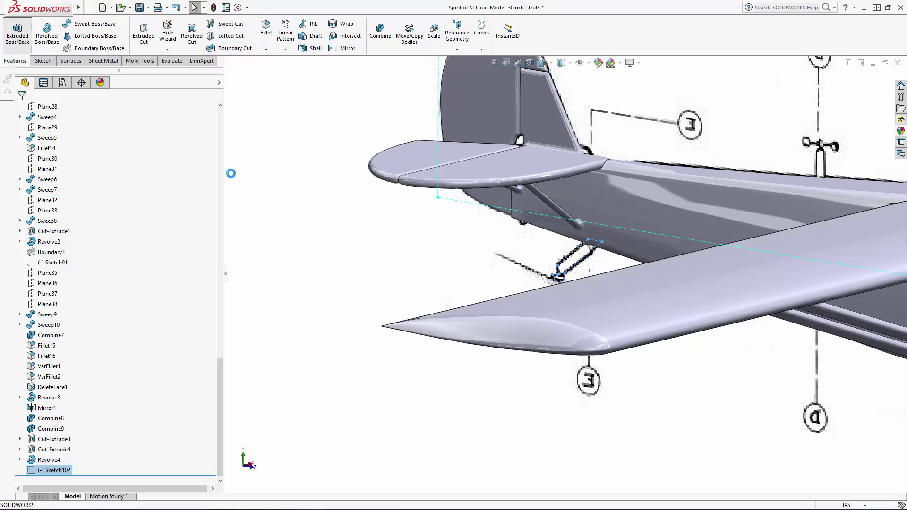
pyautogui.click(102, 166)
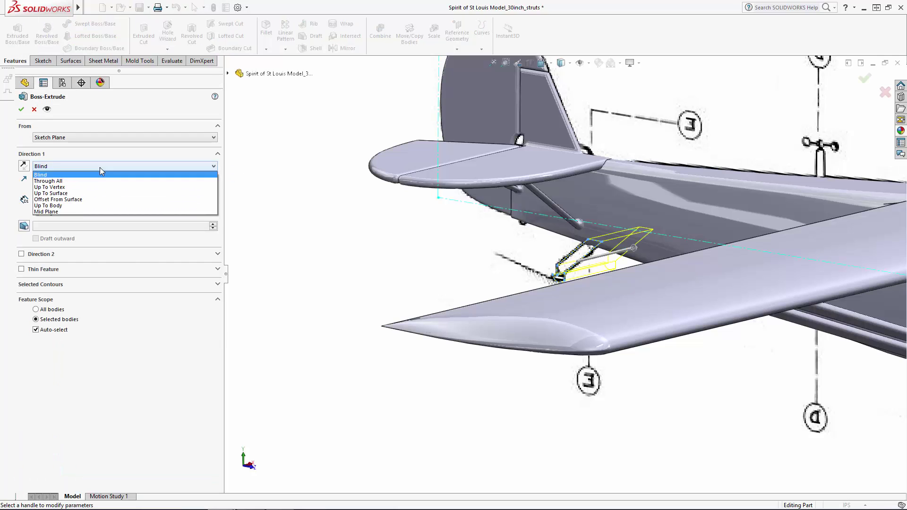
pyautogui.click(60, 212)
pyautogui.write('.2')
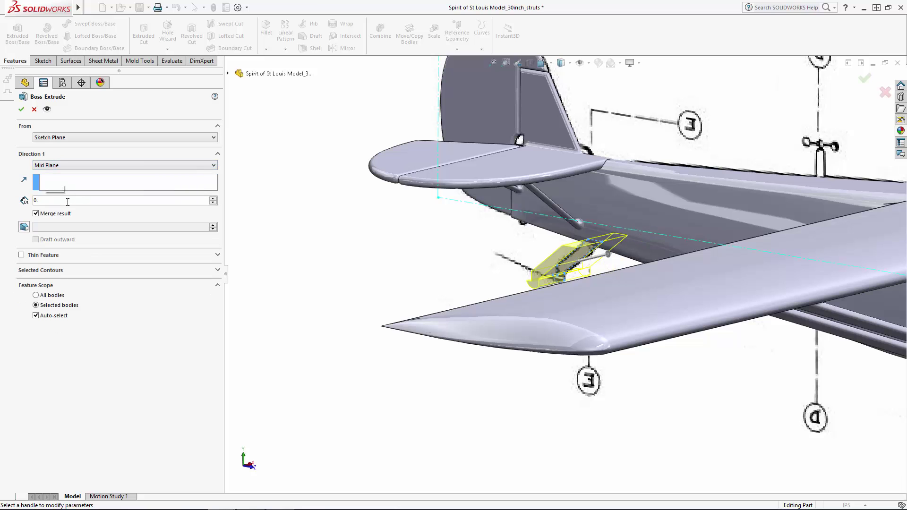
pyautogui.press('Return')
pyautogui.press('Return')
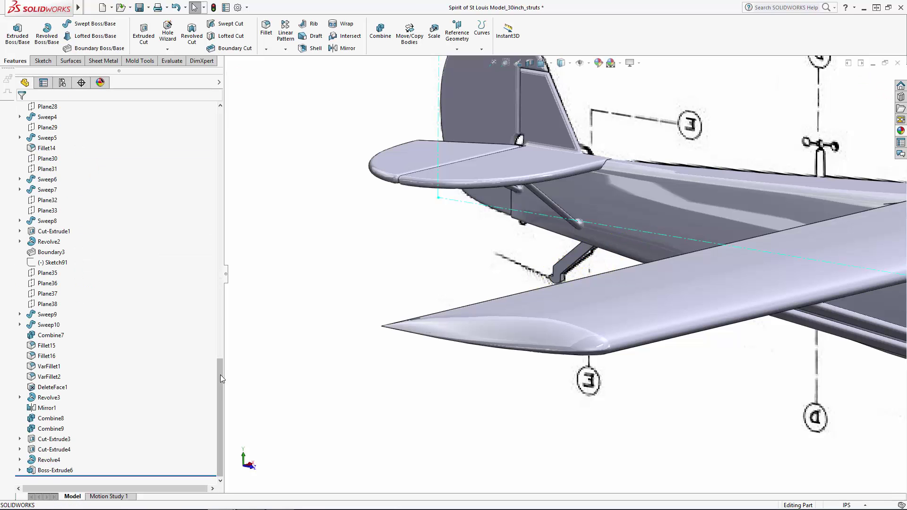
# Step: Hide the Side View reference sketch and view the extruded tail skid under the fuselage
pyautogui.moveTo(220, 418); pyautogui.dragTo(219, 165)
pyautogui.click(52, 304)
pyautogui.click(69, 289)
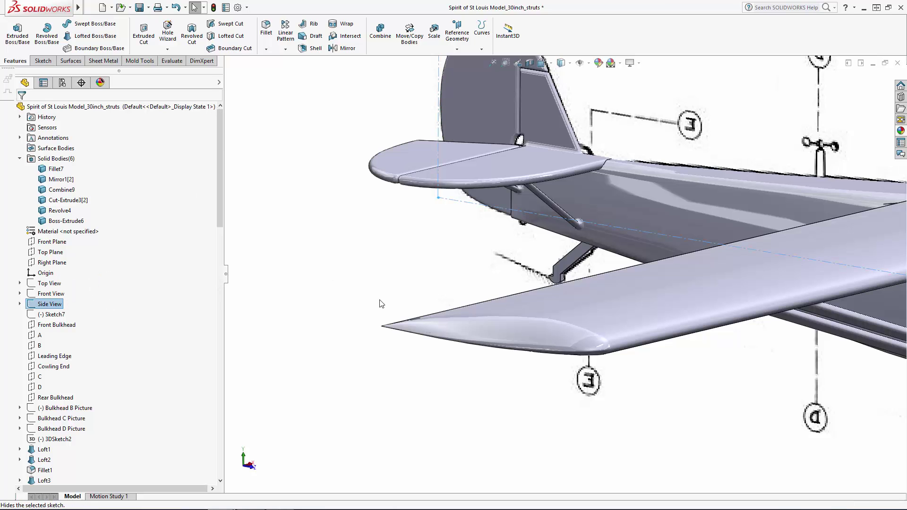
pyautogui.moveTo(402, 300); pyautogui.dragTo(531, 348, button='middle')
pyautogui.scroll(3, 531, 348)
pyautogui.scroll(-7, 377, 331)
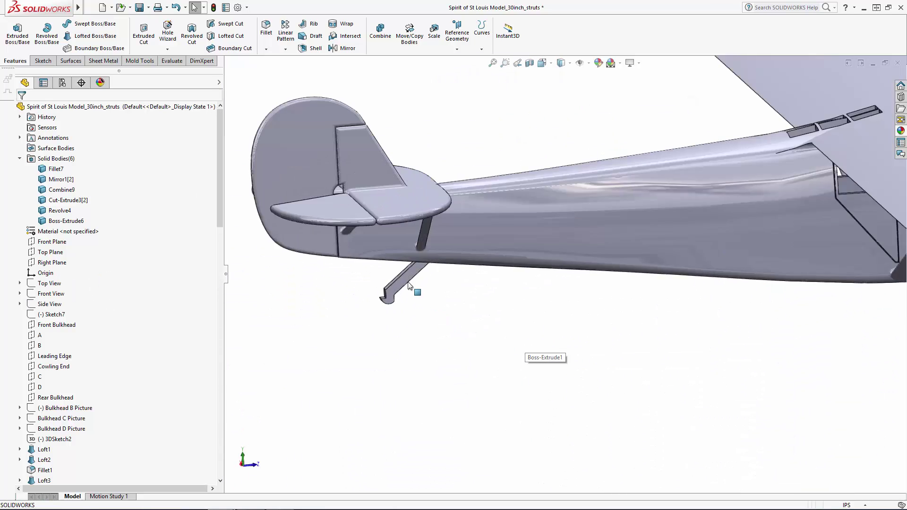
# Step: Round all edges of the tail skid with a constant-size 0.02 in fillet
pyautogui.moveTo(415, 289); pyautogui.dragTo(445, 275, button='middle')
pyautogui.scroll(-2, 445, 276)
pyautogui.click(265, 29)
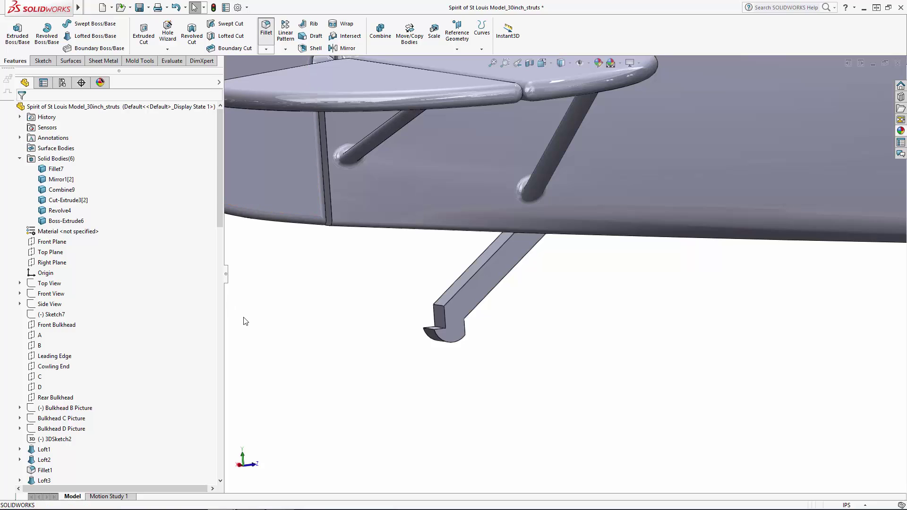
pyautogui.click(32, 153)
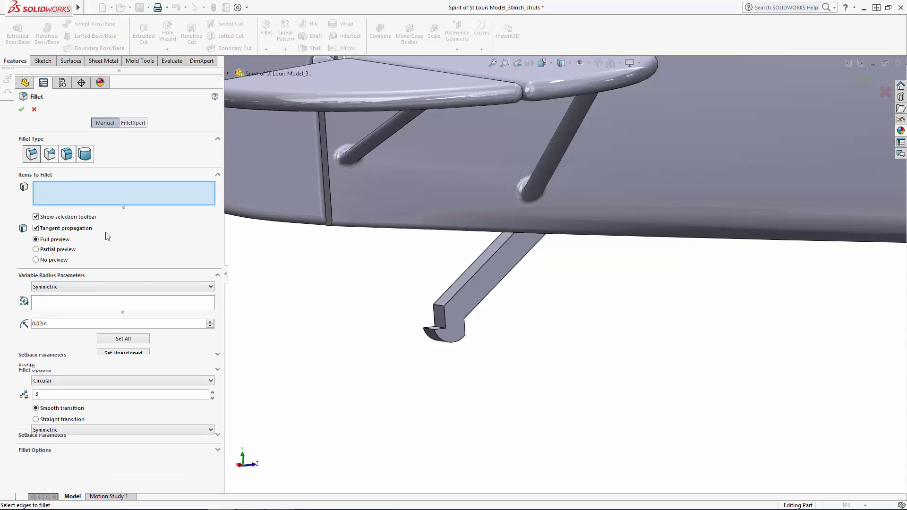
pyautogui.click(463, 285)
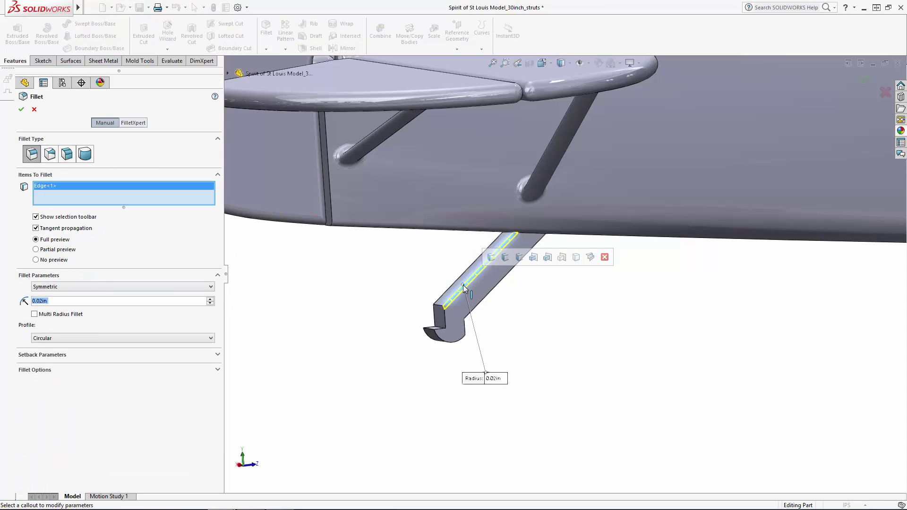
pyautogui.click(548, 257)
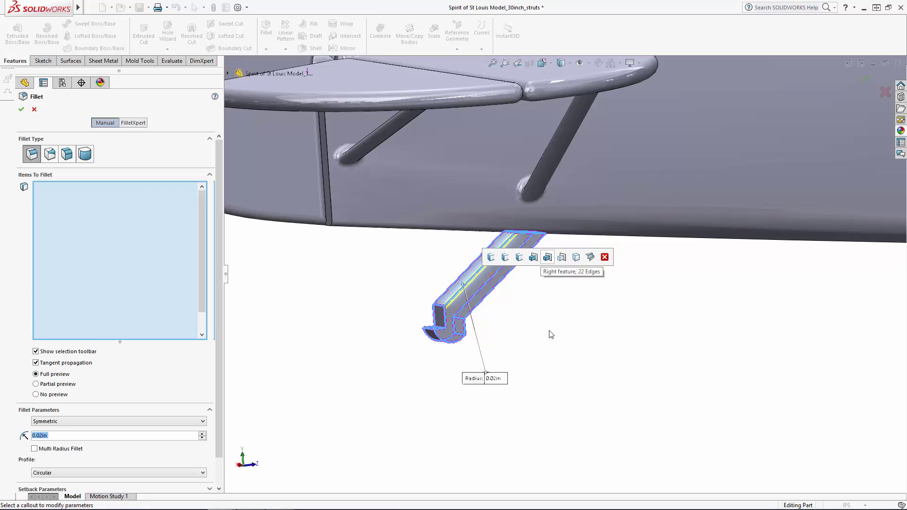
pyautogui.click(21, 109)
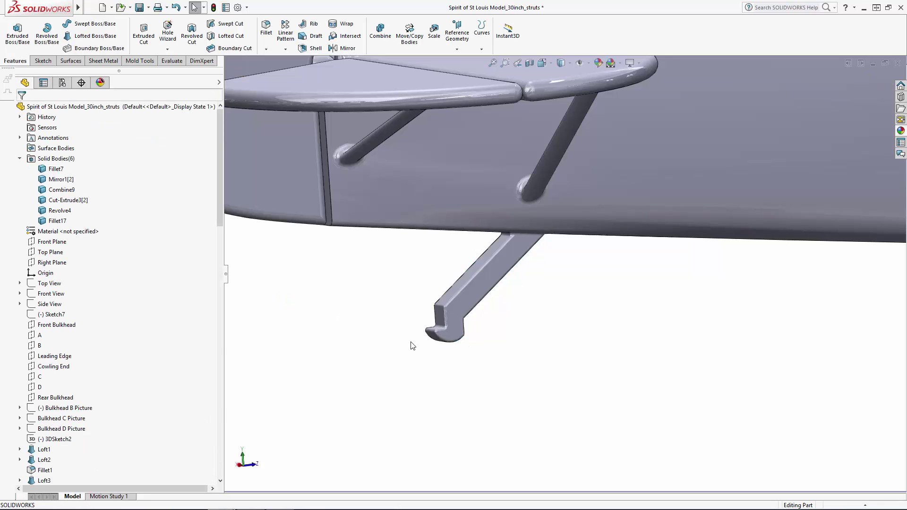
# Step: Show the Side View reference sketch again and view the engine drawing around the airplane's nose
pyautogui.scroll(6, 412, 346)
pyautogui.moveTo(510, 341); pyautogui.dragTo(486, 317, button='middle')
pyautogui.scroll(3, 536, 298)
pyautogui.scroll(-3, 633, 326)
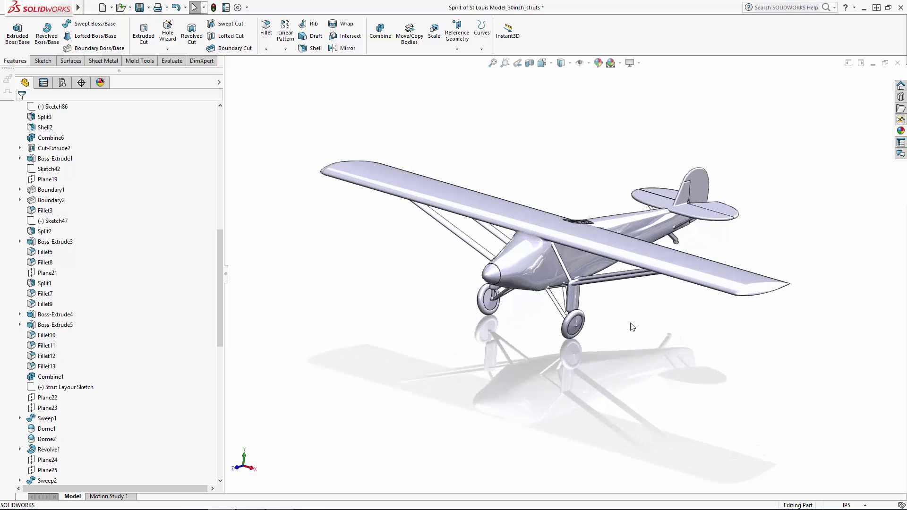
pyautogui.moveTo(220, 249); pyautogui.dragTo(220, 380)
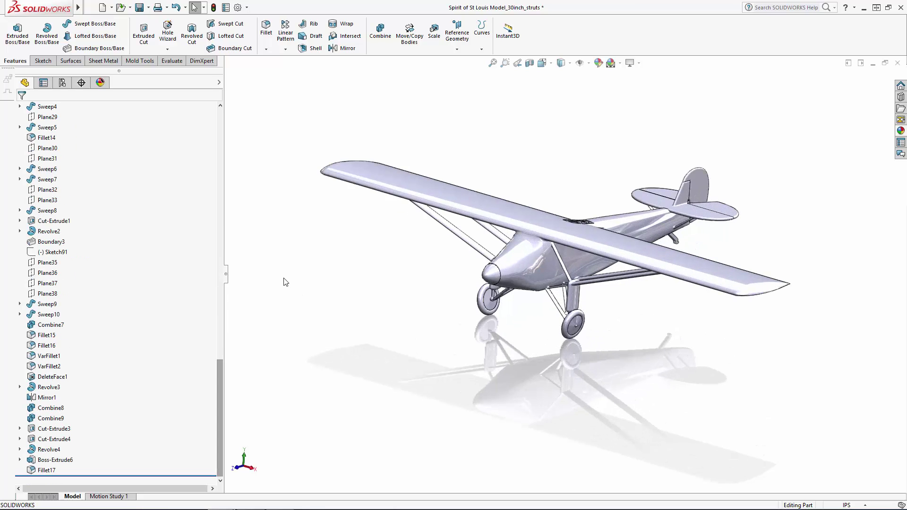
pyautogui.moveTo(222, 384); pyautogui.dragTo(220, 137)
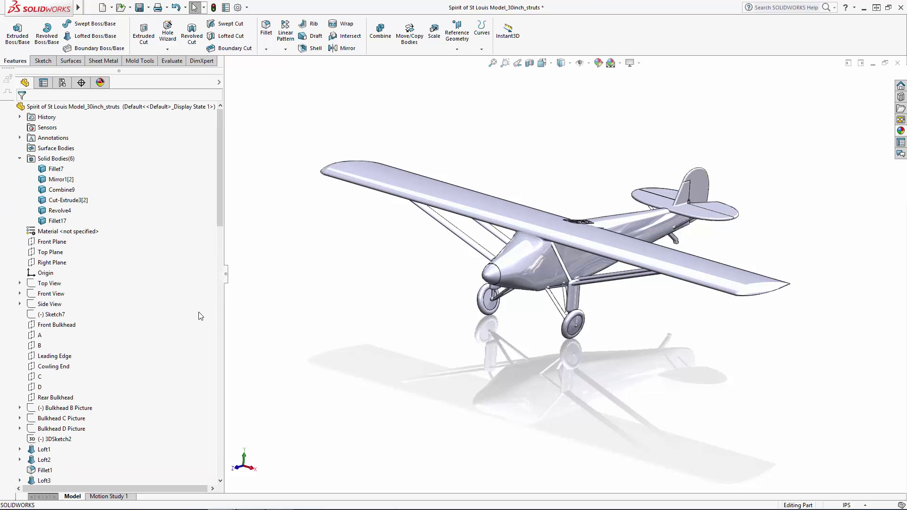
pyautogui.click(50, 304)
pyautogui.moveTo(358, 273); pyautogui.dragTo(312, 273, button='middle')
pyautogui.scroll(-5, 444, 268)
pyautogui.scroll(4, 470, 280)
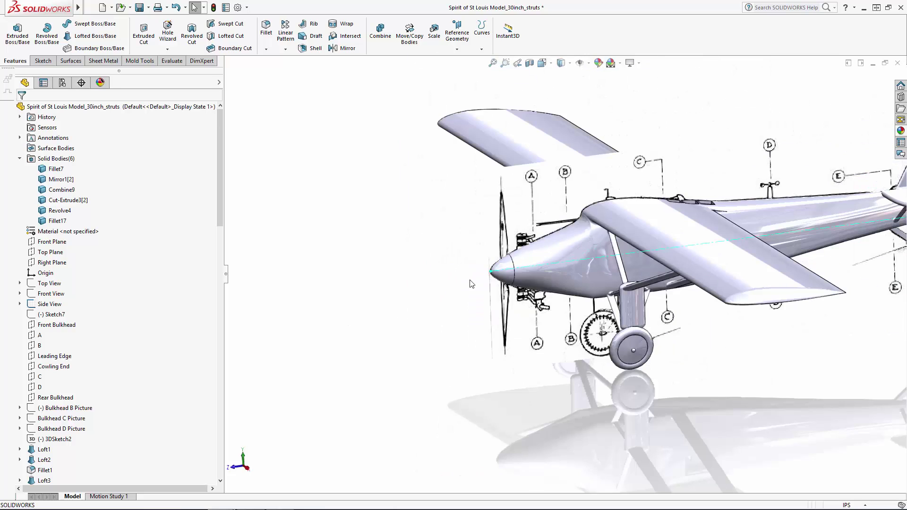
pyautogui.moveTo(465, 279); pyautogui.dragTo(477, 296, button='middle')
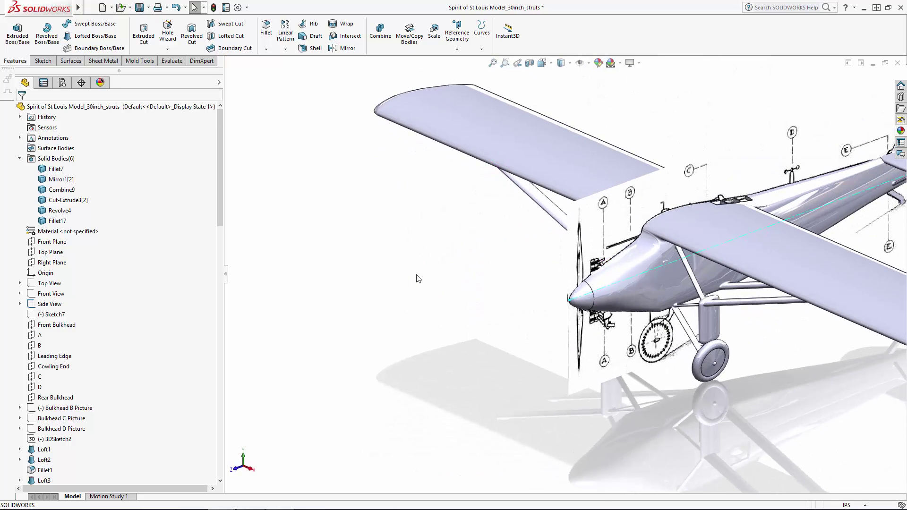
# Step: Insert the Wright_Radial_Cylinder part with its solid bodies and unabsorbed sketches, placing it in the open space ahead of the nose
pyautogui.moveTo(78, 7)
pyautogui.click(146, 7)
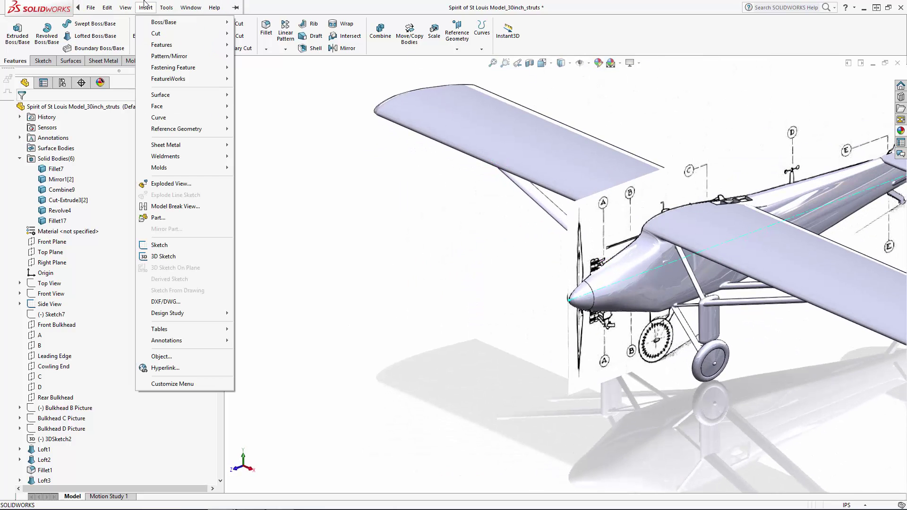
pyautogui.click(156, 217)
pyautogui.click(226, 89)
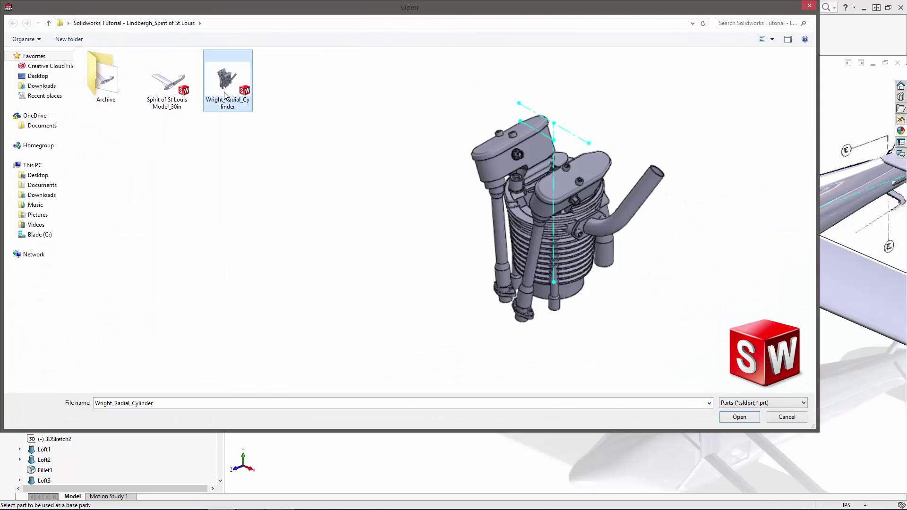
pyautogui.click(739, 417)
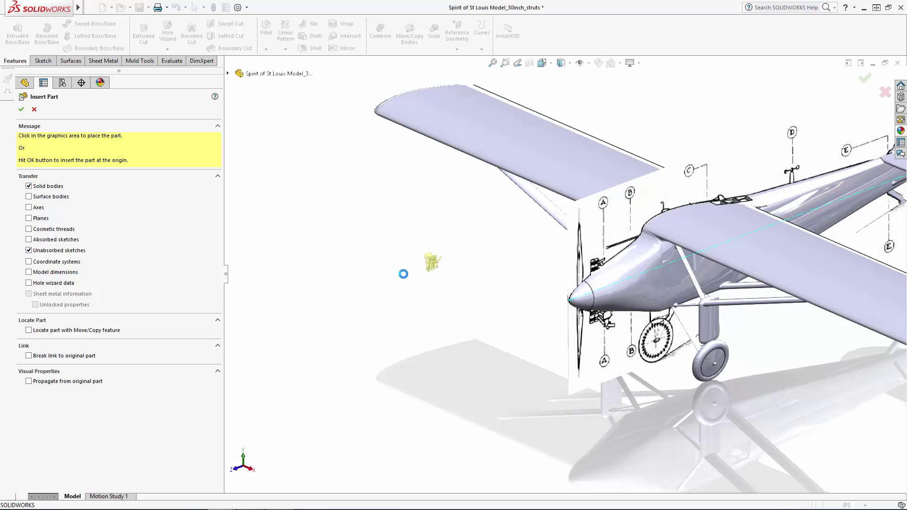
pyautogui.click(402, 274)
pyautogui.scroll(4, 390, 280)
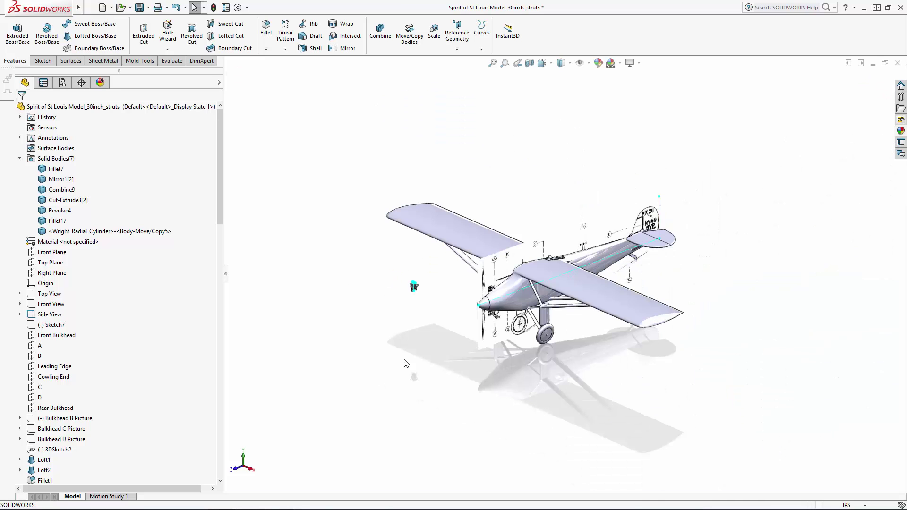
# Step: Sketch a vertical centerline about 1.27 in long on the Right Plane, from the fuselage axis up to the top of the drawn engine cylinder
pyautogui.click(52, 272)
pyautogui.click(70, 258)
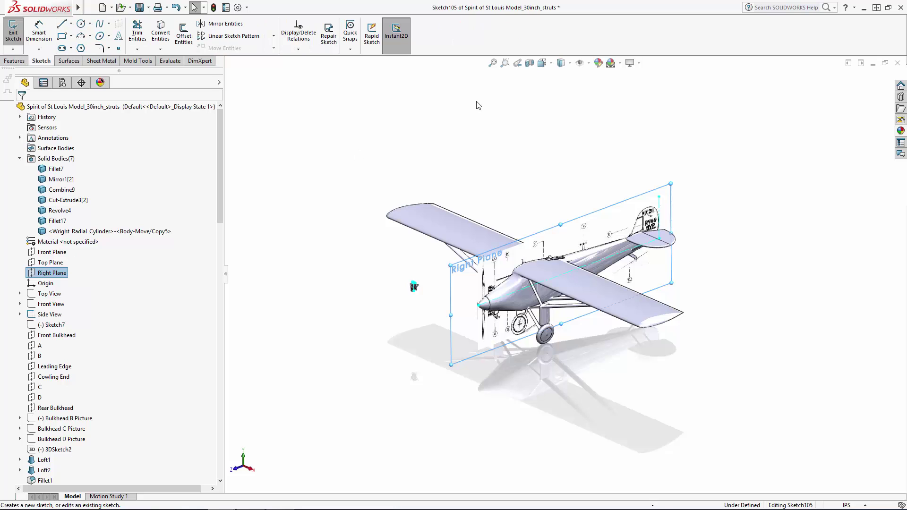
pyautogui.click(542, 63)
pyautogui.click(543, 102)
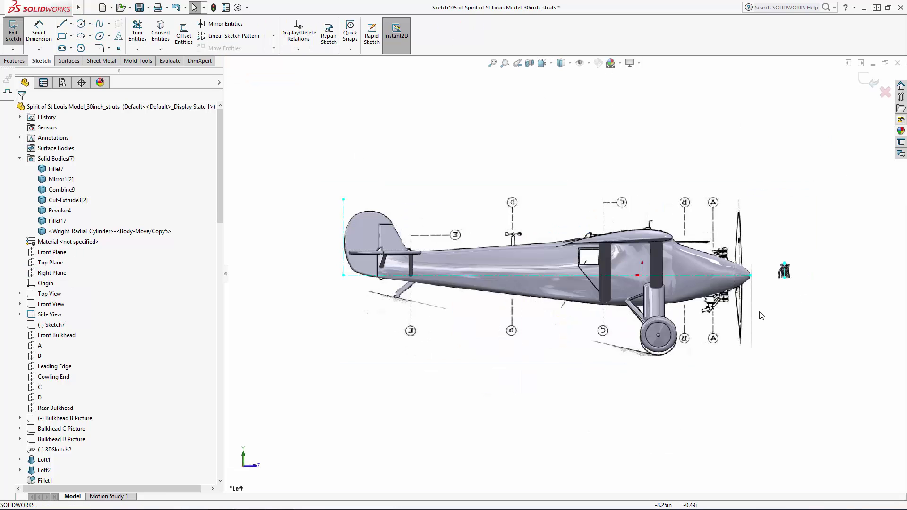
pyautogui.scroll(-3, 713, 268)
pyautogui.scroll(-5, 713, 268)
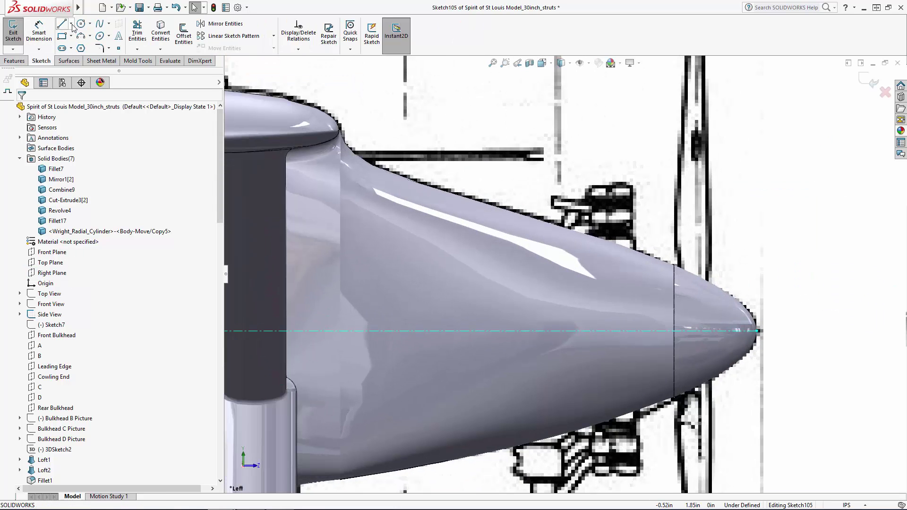
pyautogui.click(619, 330)
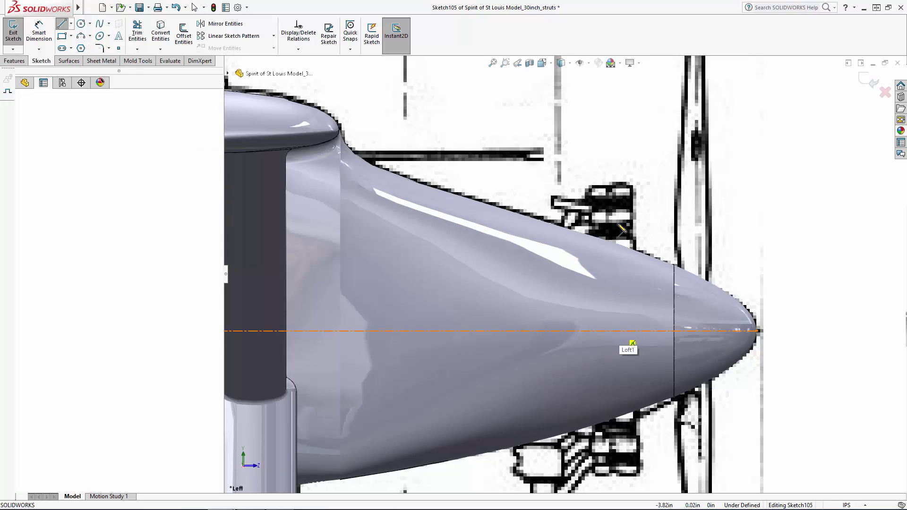
pyautogui.click(619, 184)
pyautogui.press('Escape')
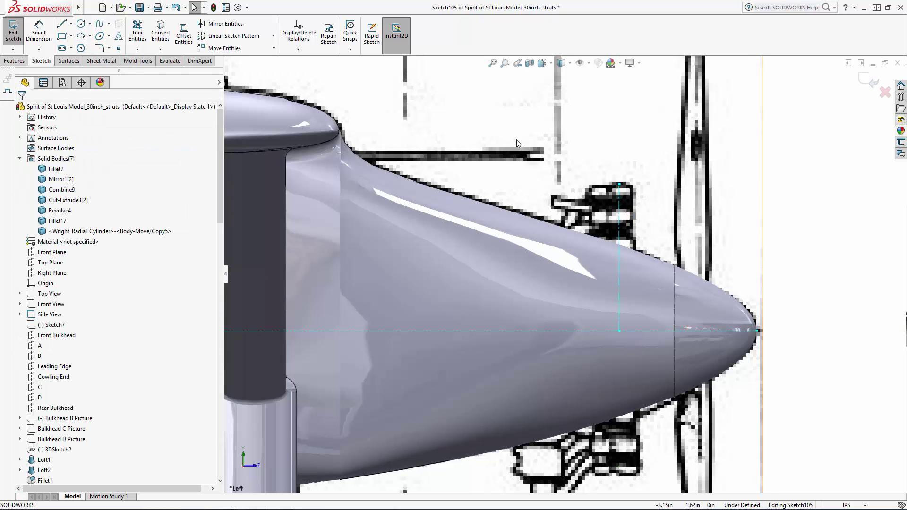
# Step: Dimension the vertical centerline 0.535 in from the rear edge of the spinner
pyautogui.click(47, 31)
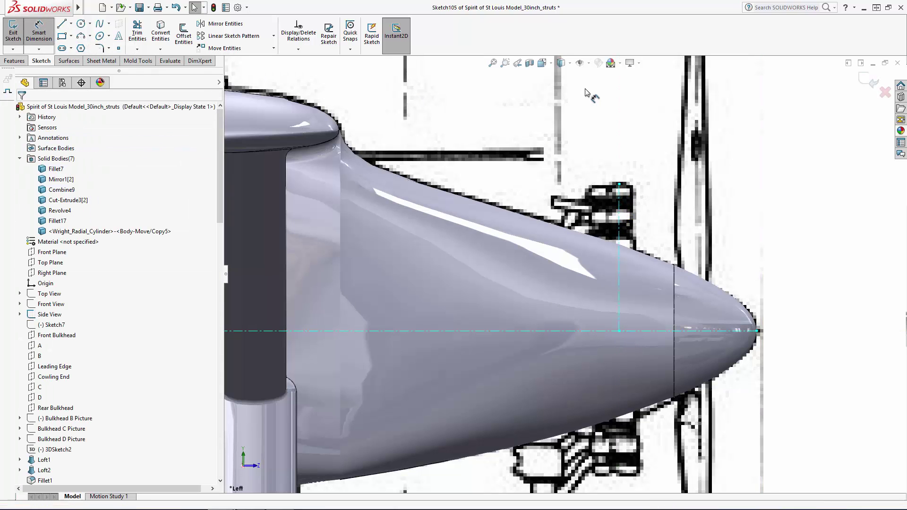
pyautogui.click(665, 293)
pyautogui.click(621, 269)
pyautogui.click(660, 233)
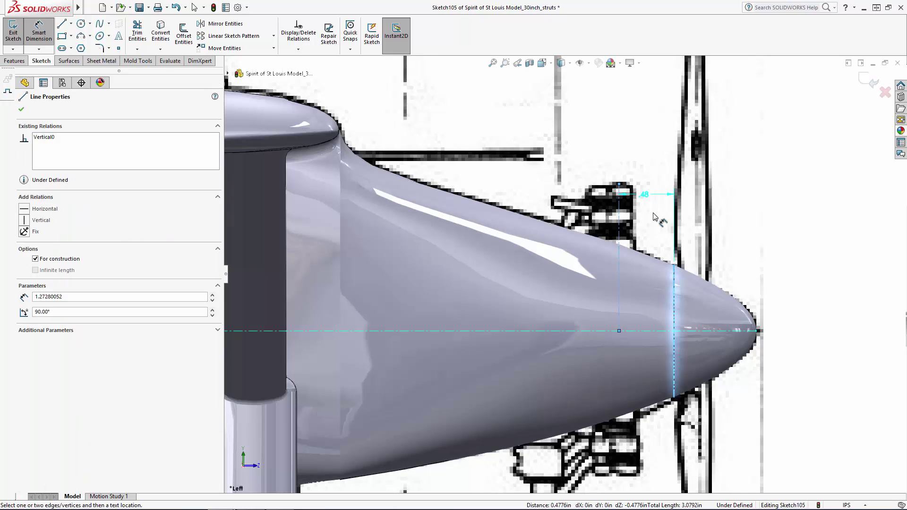
pyautogui.write('0.')
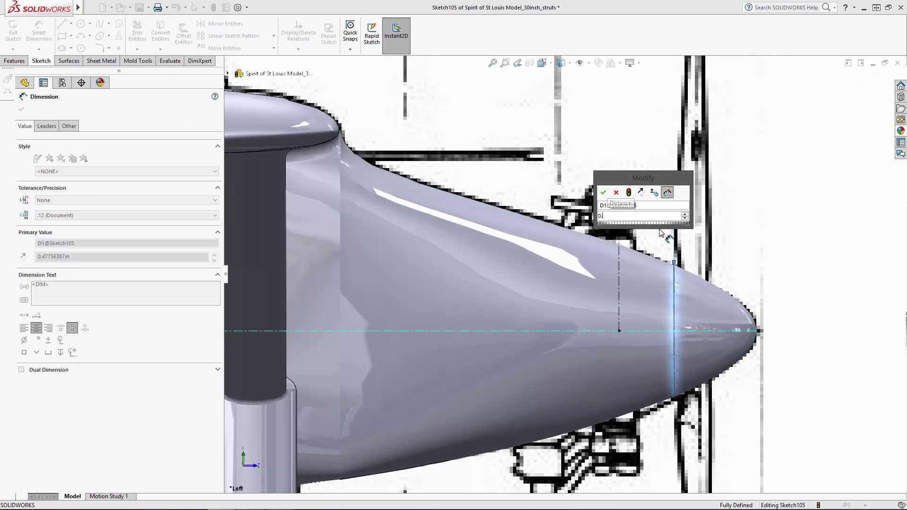
pyautogui.write('535')
pyautogui.press('Return')
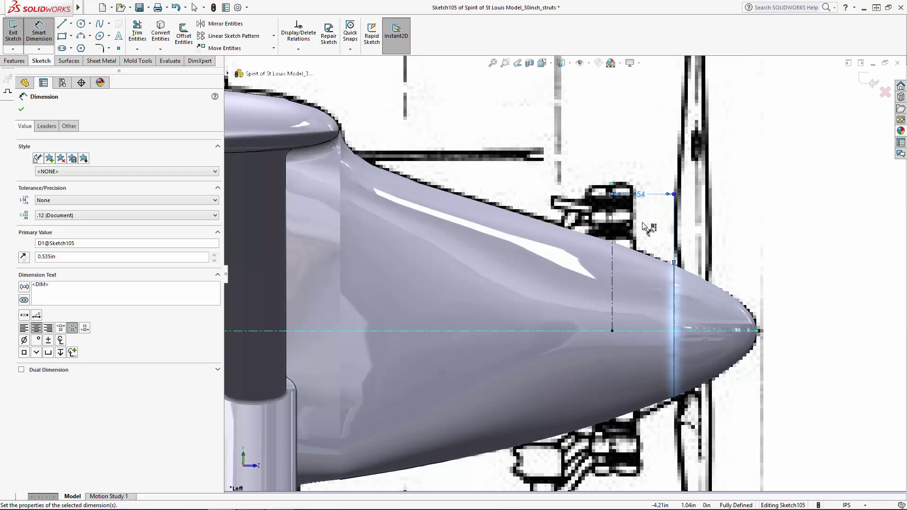
# Step: Set the vertical centerline's length to 1.285 in and finish the sketch
pyautogui.click(612, 244)
pyautogui.click(831, 271)
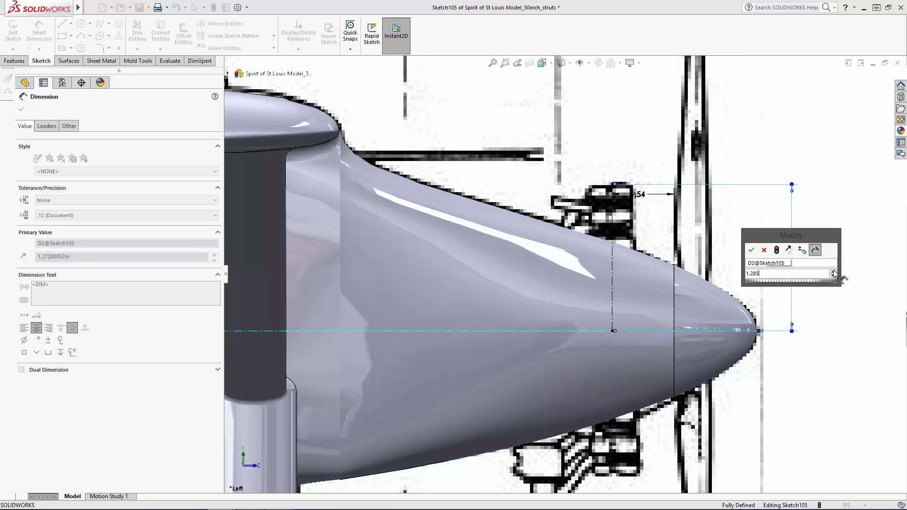
pyautogui.press('Return')
pyautogui.press('Escape')
pyautogui.press('z')
pyautogui.press('z')
pyautogui.press('z')
pyautogui.press('z')
pyautogui.press('z')
pyautogui.press('z')
pyautogui.press('z')
pyautogui.press('z')
pyautogui.press('z')
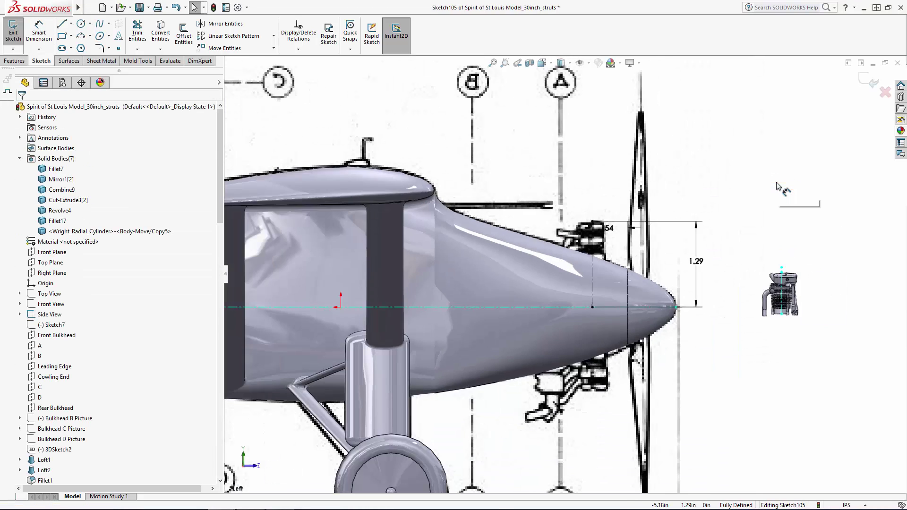
pyautogui.scroll(-3, 633, 303)
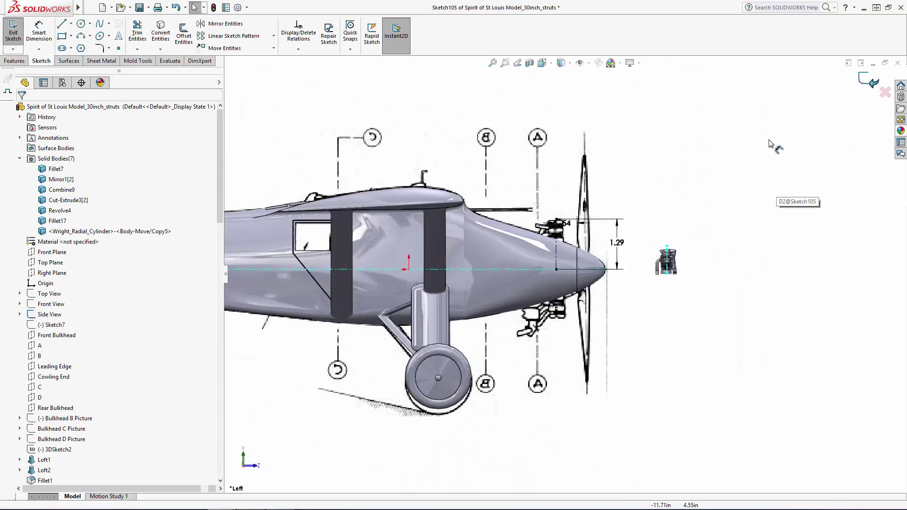
pyautogui.hotkey('ctrl', 'b')
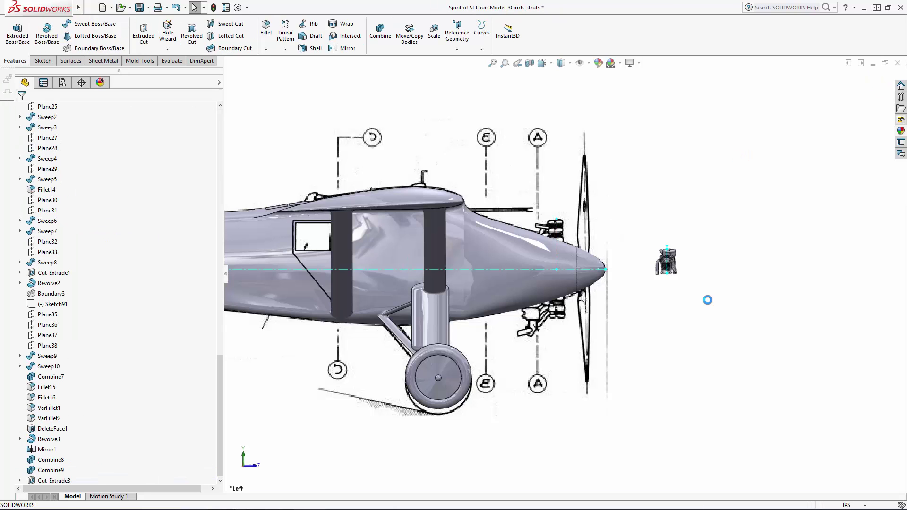
# Step: Hide the Side View reference sketch
pyautogui.scroll(-5, 617, 249)
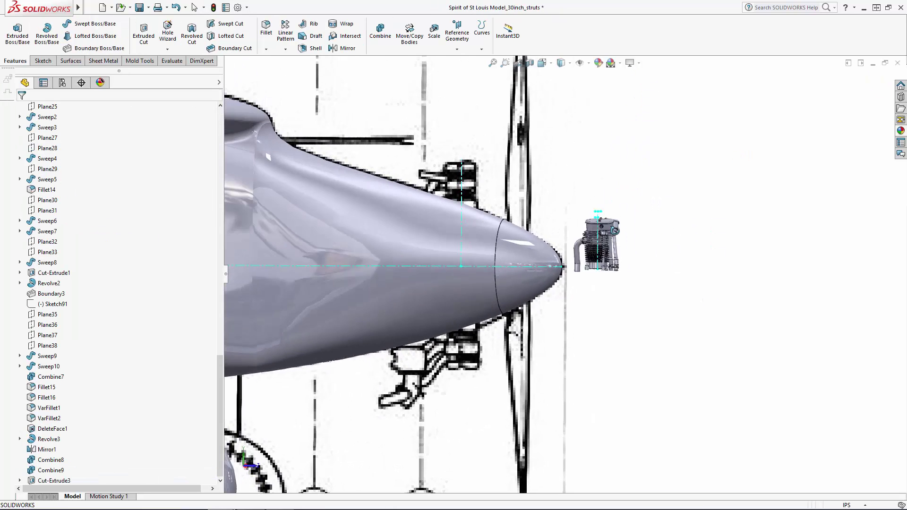
pyautogui.scroll(-4, 466, 253)
pyautogui.scroll(3, 469, 241)
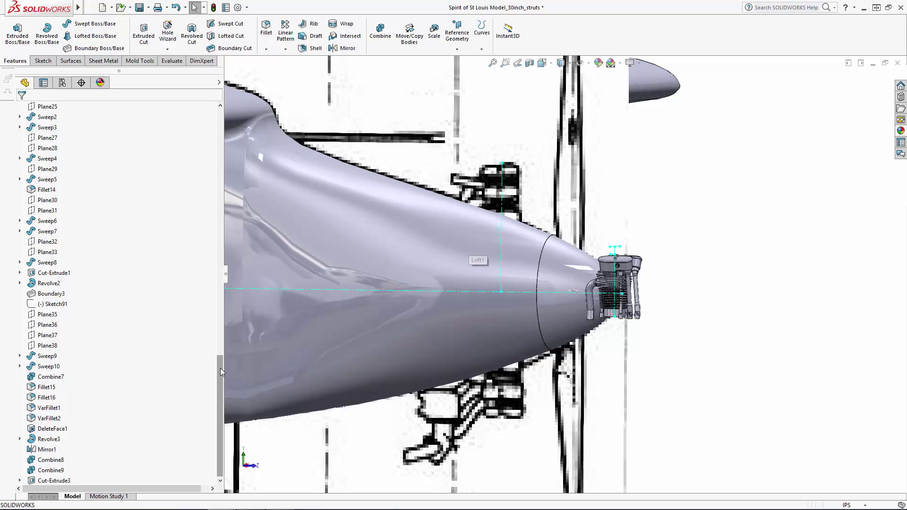
pyautogui.moveTo(220, 366); pyautogui.dragTo(205, 110)
pyautogui.click(47, 314)
pyautogui.click(51, 299)
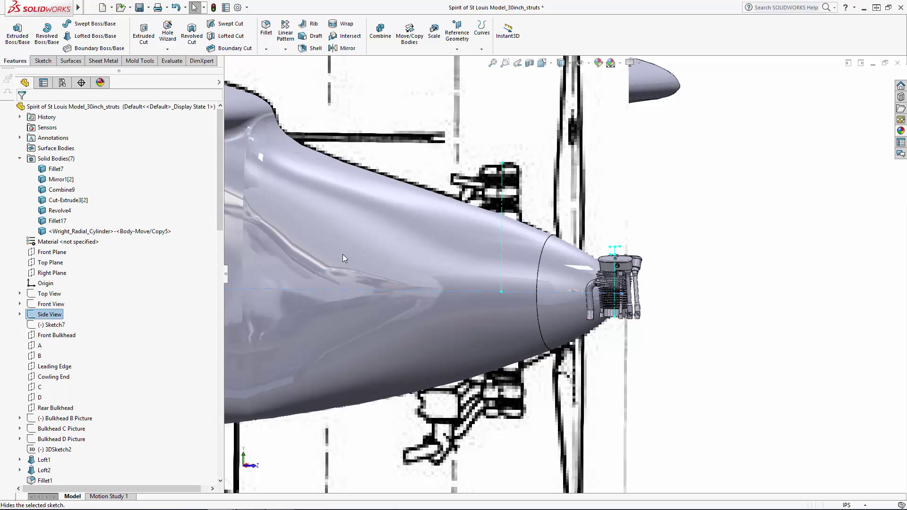
# Step: Move the Wright_Radial_Cylinder body, without copying, from the point above its head to the upper endpoint of the nose centerline
pyautogui.click(415, 33)
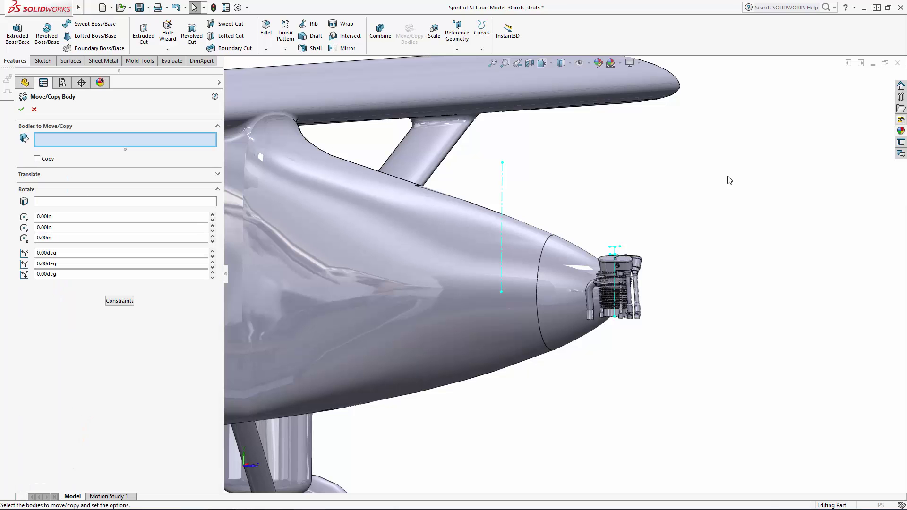
pyautogui.click(622, 294)
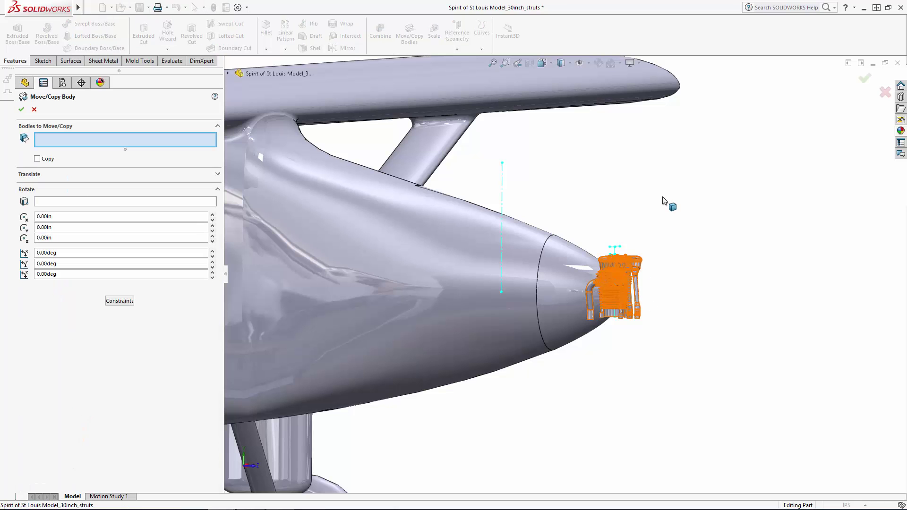
pyautogui.click(43, 175)
pyautogui.scroll(-5, 619, 251)
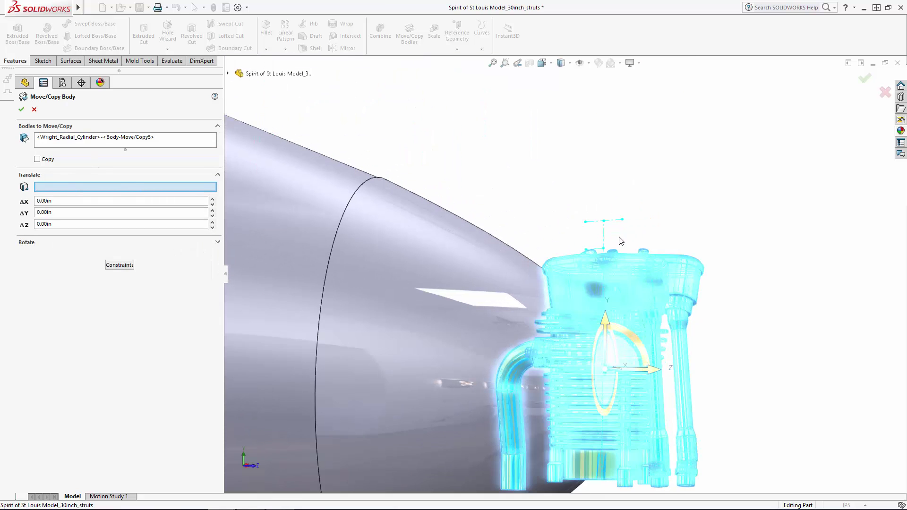
pyautogui.click(603, 221)
pyautogui.scroll(5, 391, 150)
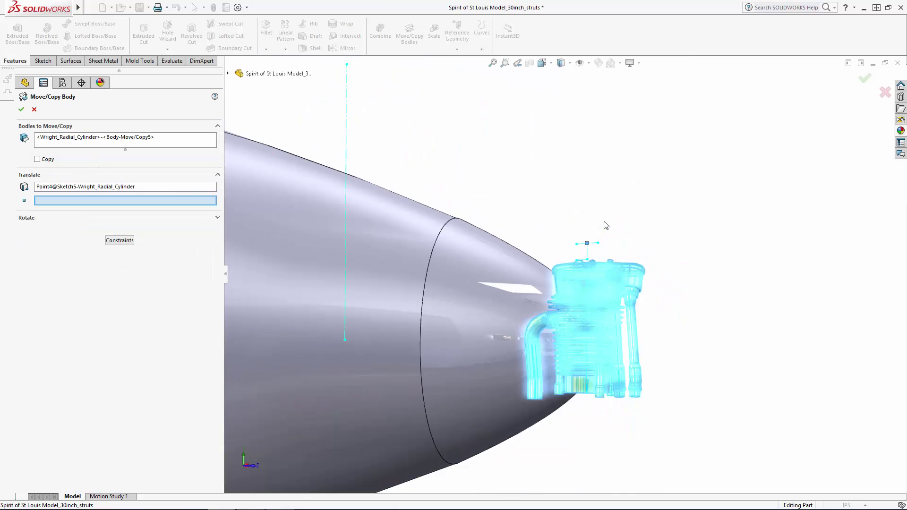
pyautogui.click(413, 129)
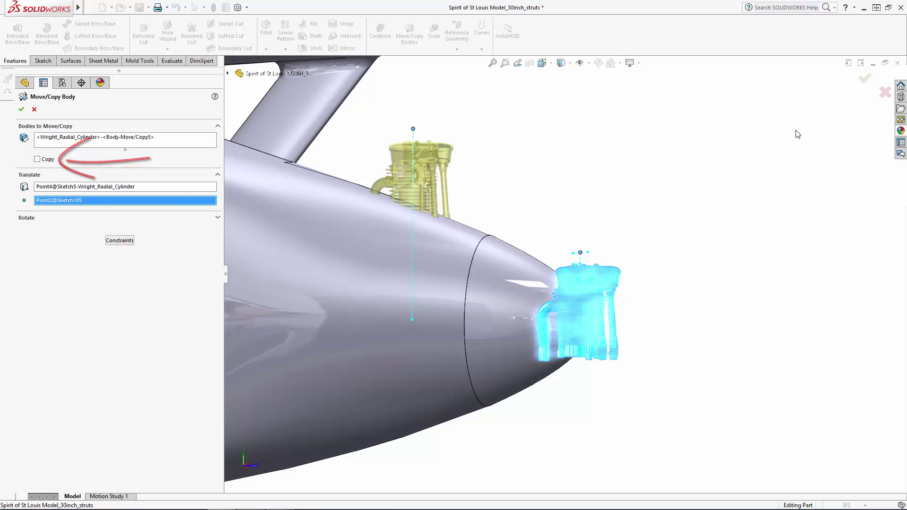
pyautogui.click(865, 78)
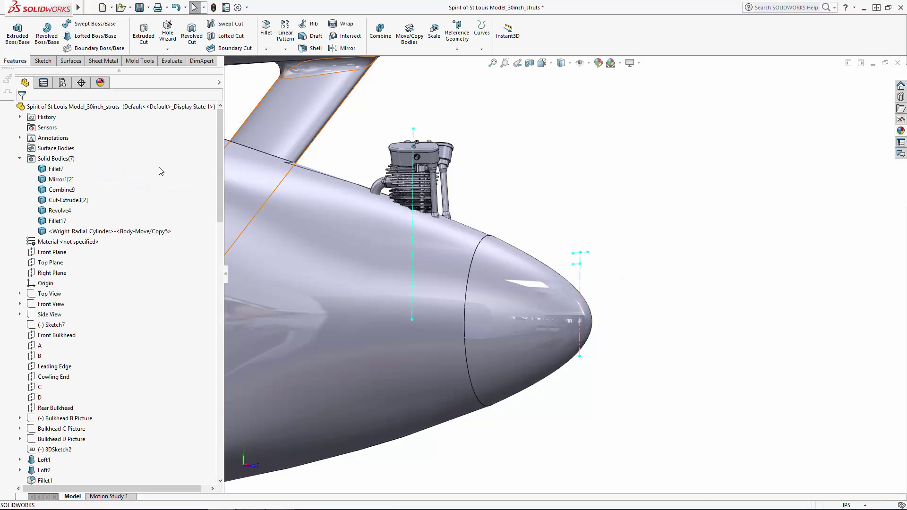
# Step: Hide the nose centerline sketch and the Sketch5 reference sketch inside the Wright_Radial_Cylinder part
pyautogui.click(55, 459)
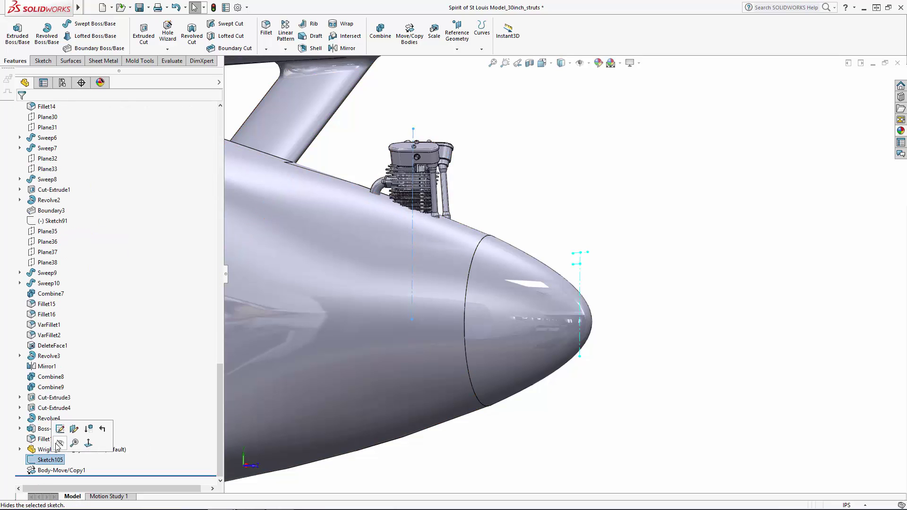
pyautogui.click(60, 443)
pyautogui.click(19, 449)
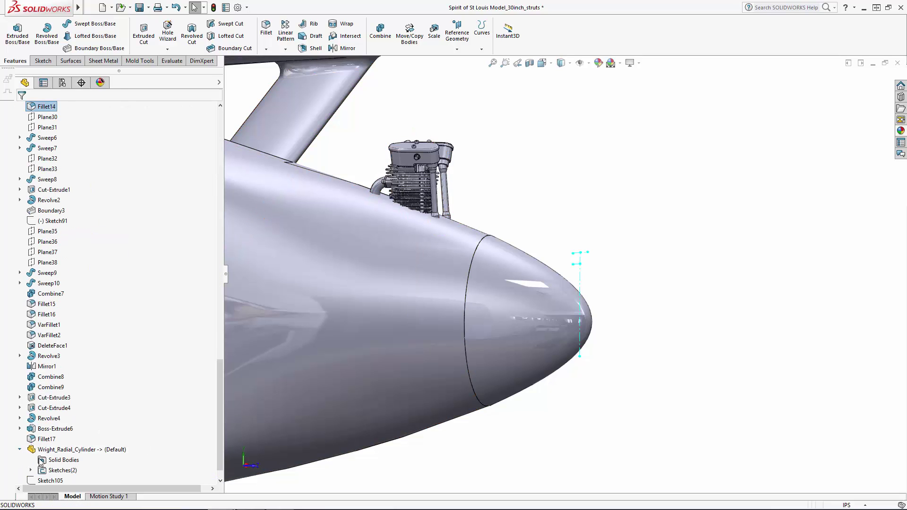
pyautogui.click(31, 460)
pyautogui.click(65, 470)
pyautogui.click(71, 454)
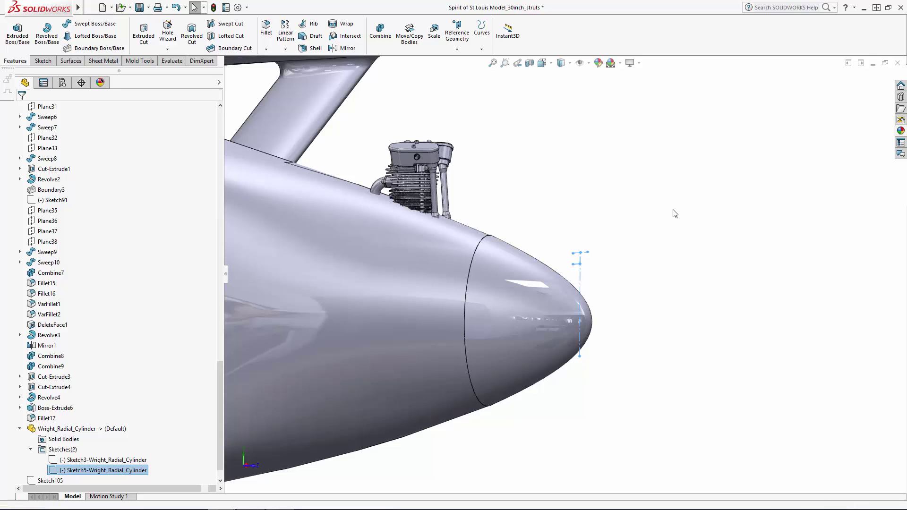
pyautogui.click(668, 226)
# Step: Hide the fuselage body to expose the spinner's rear face and the engine cylinder
pyautogui.scroll(8, 668, 225)
pyautogui.moveTo(670, 227); pyautogui.dragTo(383, 289, button='middle')
pyautogui.scroll(-4, 421, 283)
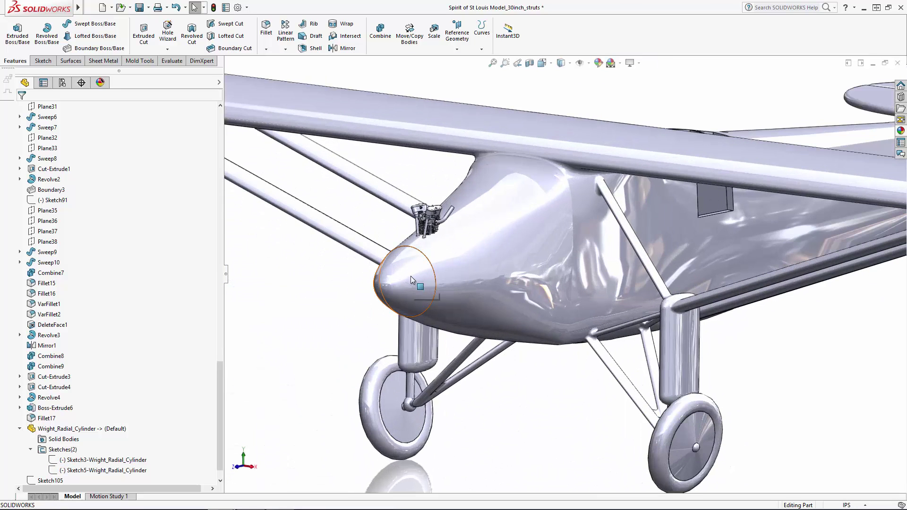
pyautogui.click(492, 268)
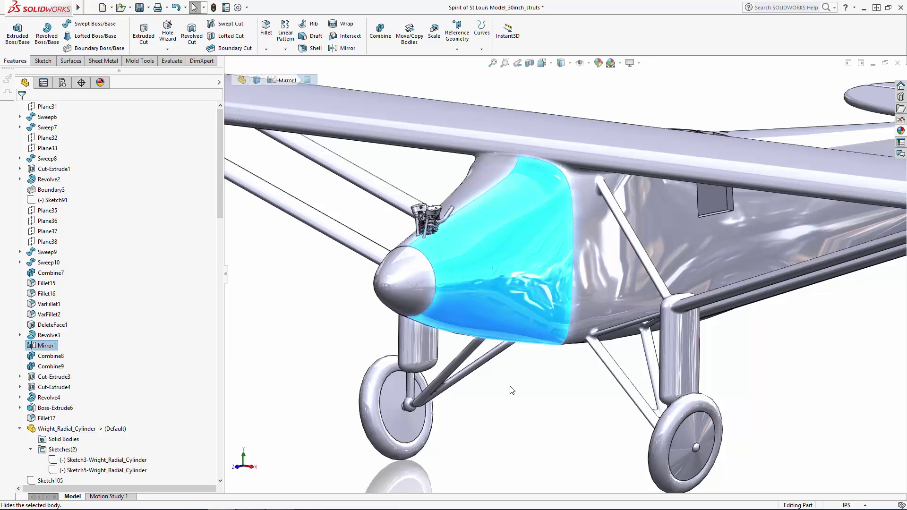
pyautogui.scroll(3, 510, 389)
pyautogui.moveTo(472, 338); pyautogui.dragTo(340, 333, button='middle')
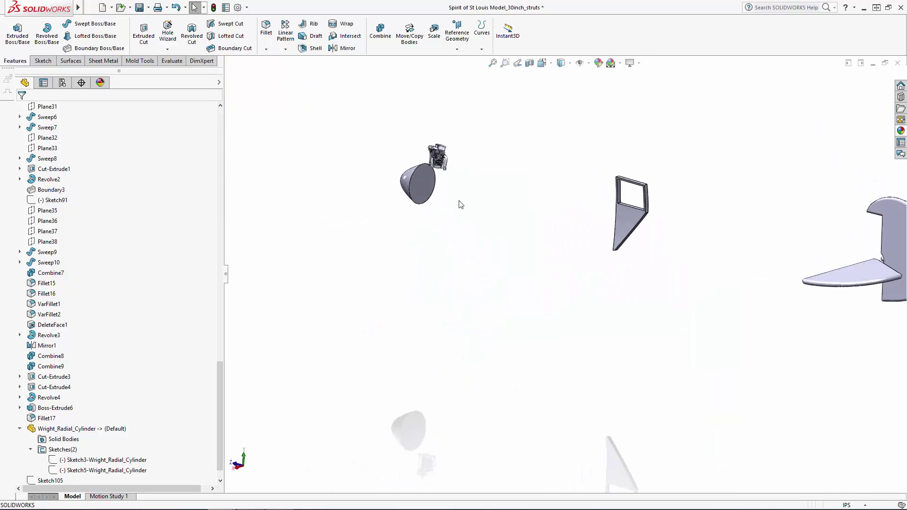
pyautogui.scroll(-6, 448, 193)
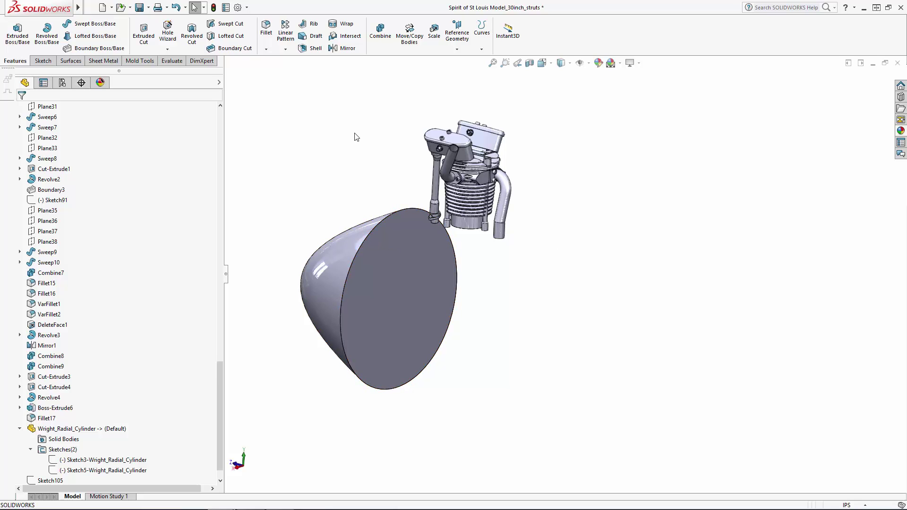
# Step: Create a circular pattern of the engine cylinder body around the spinner's rear circular edge, with 9 instances equally spaced over 360 degrees
pyautogui.click(285, 49)
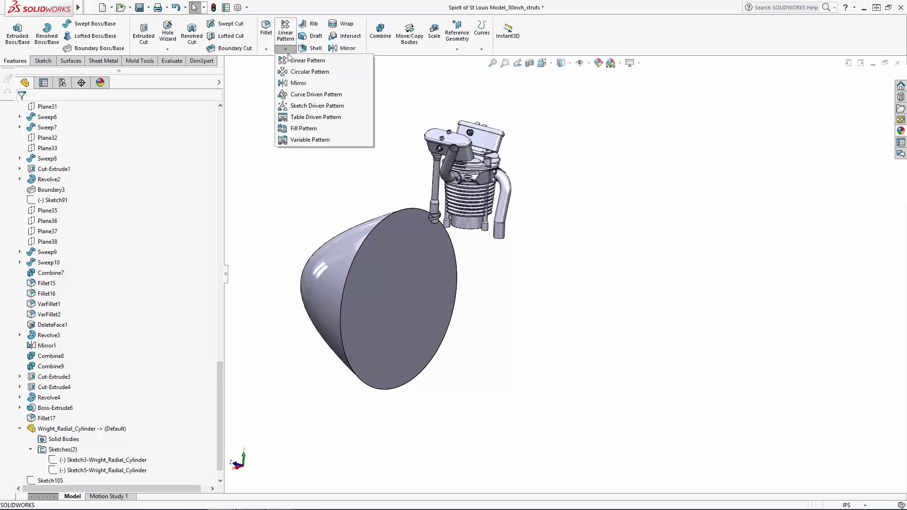
pyautogui.click(310, 72)
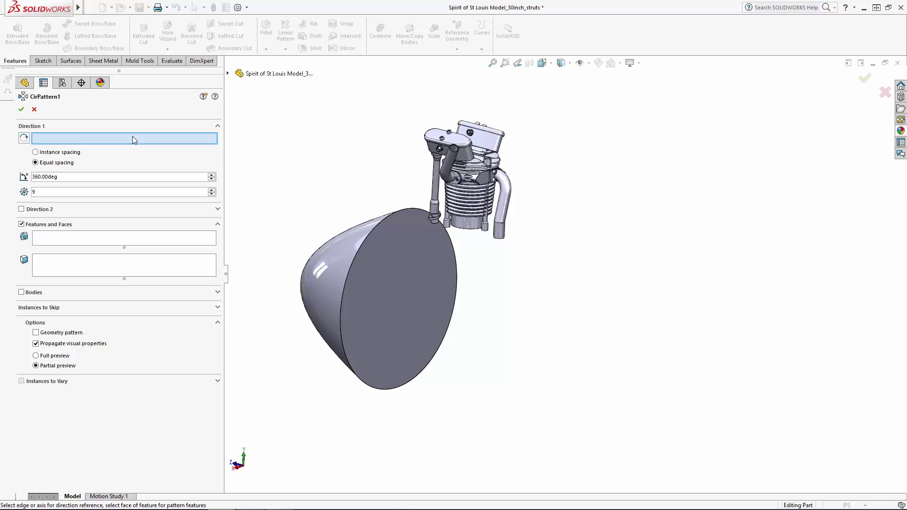
pyautogui.click(391, 213)
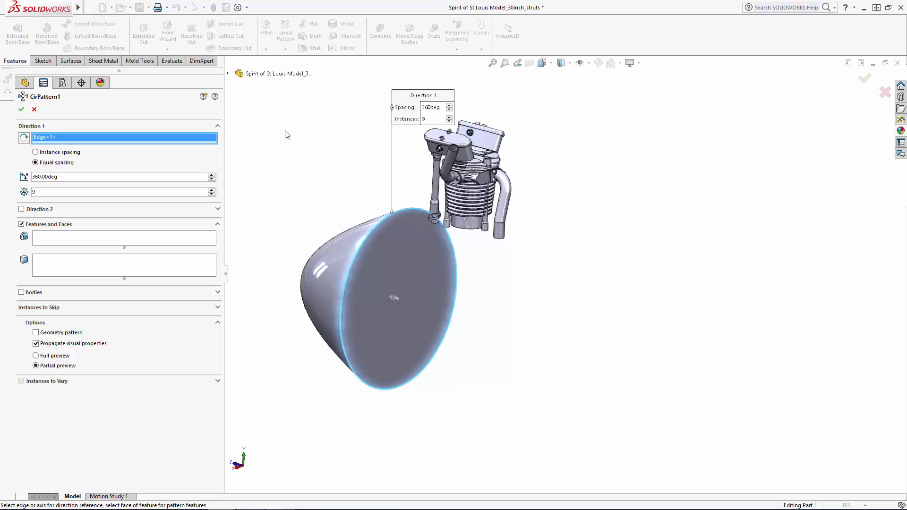
pyautogui.click(47, 177)
pyautogui.click(43, 192)
pyautogui.click(21, 292)
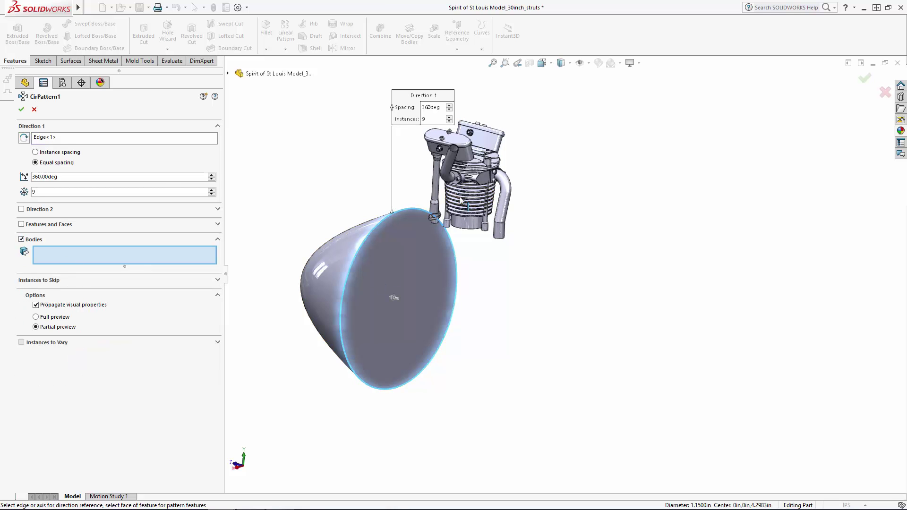
pyautogui.click(437, 189)
pyautogui.scroll(3, 493, 208)
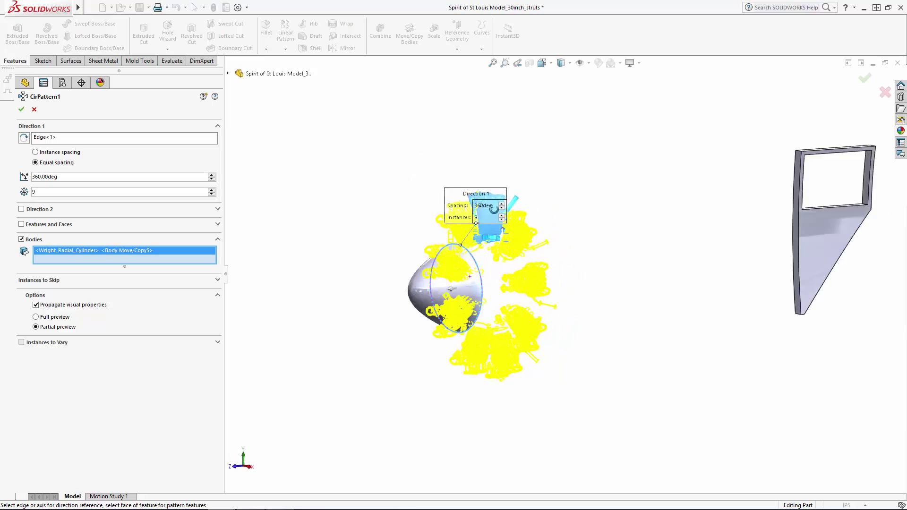
pyautogui.moveTo(494, 209); pyautogui.dragTo(502, 222, button='middle')
pyautogui.click(864, 80)
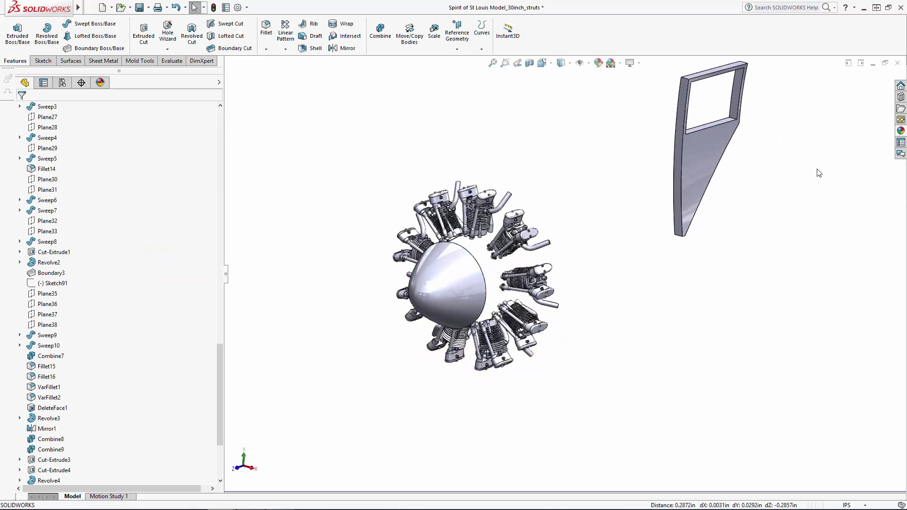
# Step: Show the hidden Fillet17 fuselage body again and fit the complete airplane in view
pyautogui.moveTo(220, 370); pyautogui.dragTo(219, 109)
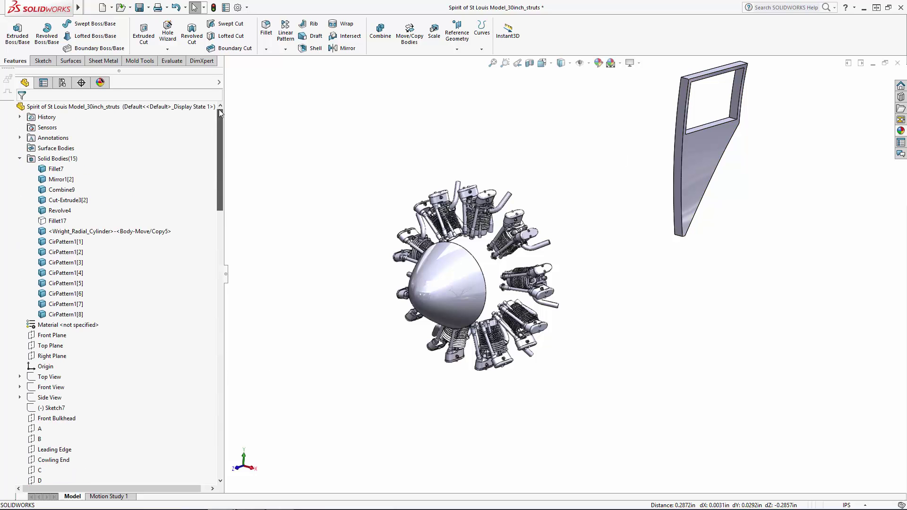
pyautogui.click(56, 221)
pyautogui.click(104, 208)
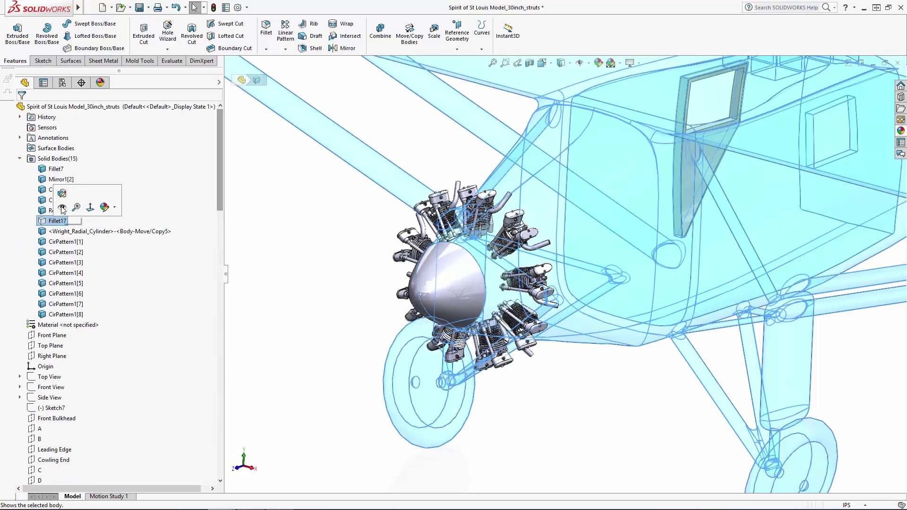
pyautogui.click(285, 239)
pyautogui.press('f')
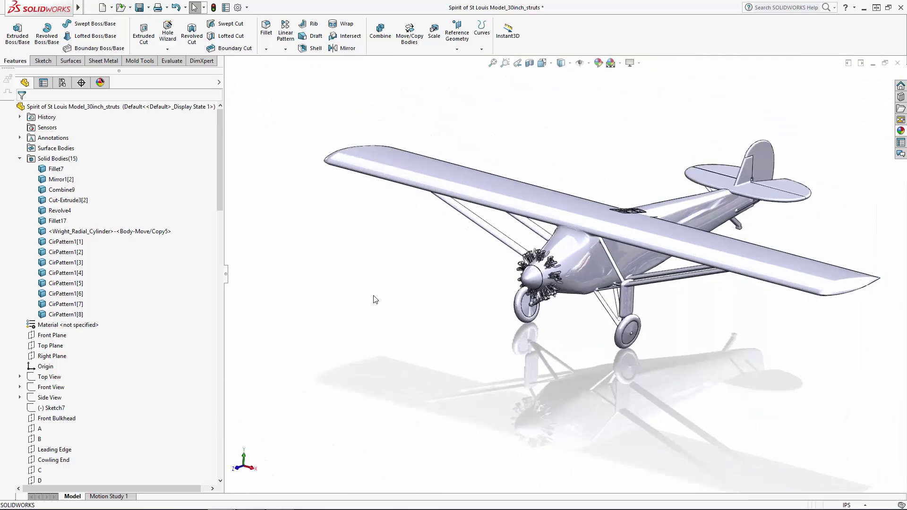
pyautogui.moveTo(478, 296)
pyautogui.mouseDown(button='middle')
pyautogui.moveTo(469, 204)
pyautogui.moveTo(470, 303)
pyautogui.mouseUp(button='middle')
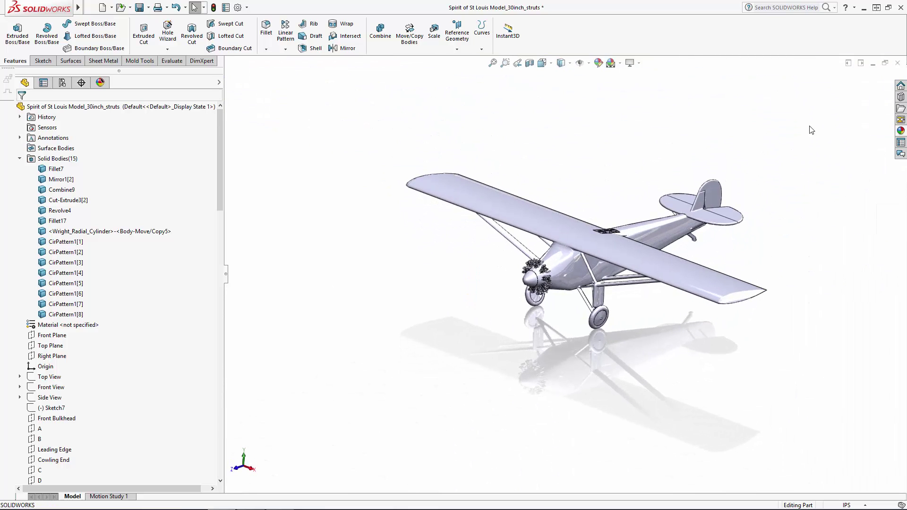
# Step: Apply the textured plastic appearance PW-MT11000 to the whole airplane part
pyautogui.click(901, 130)
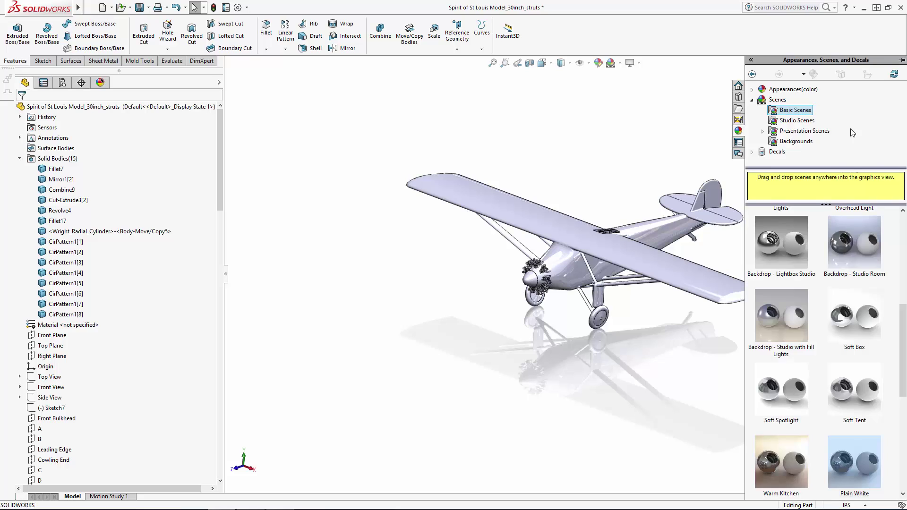
pyautogui.click(752, 92)
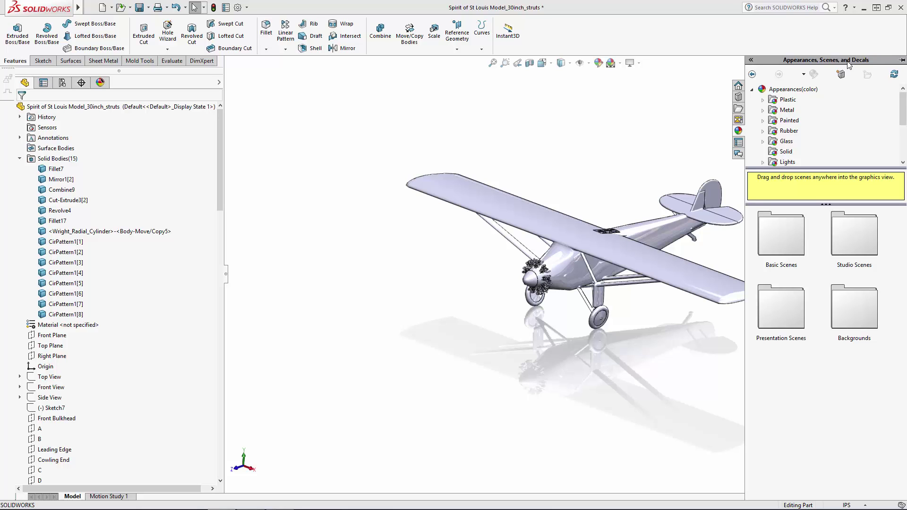
pyautogui.click(902, 133)
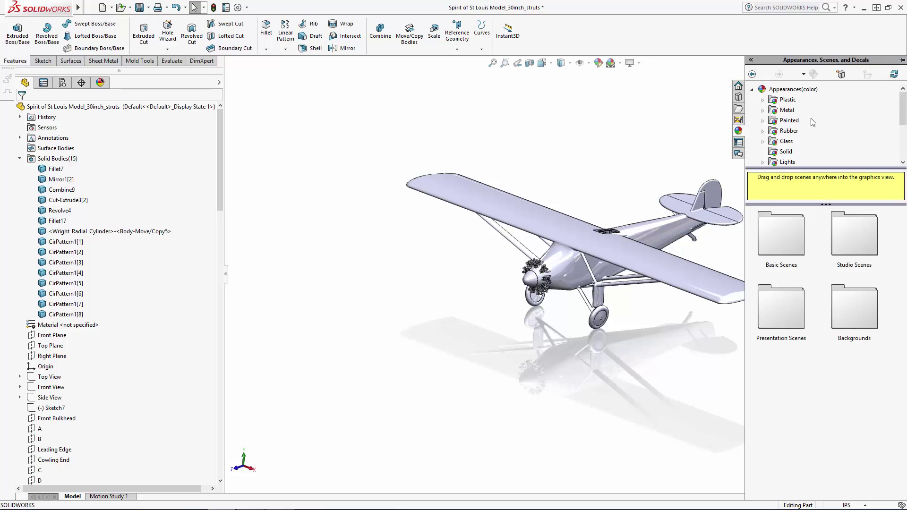
pyautogui.click(785, 100)
pyautogui.click(762, 100)
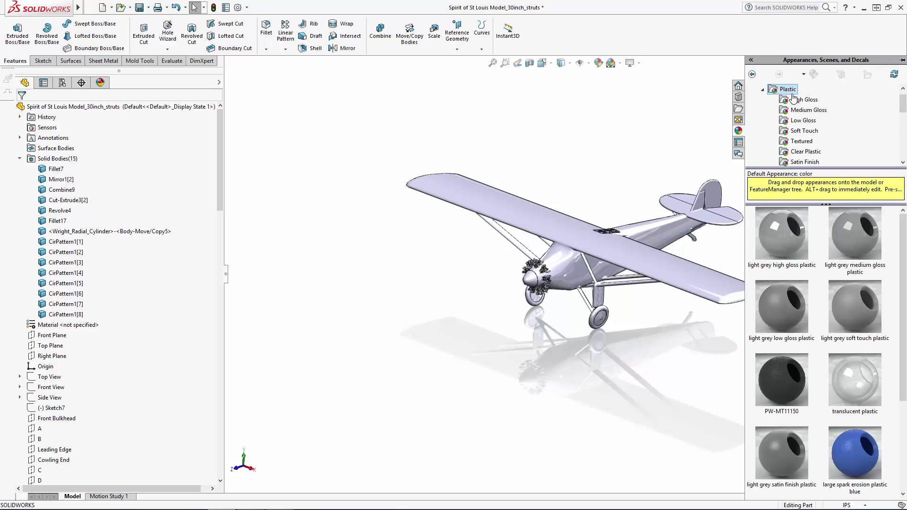
pyautogui.click(801, 141)
pyautogui.moveTo(782, 235); pyautogui.dragTo(634, 144)
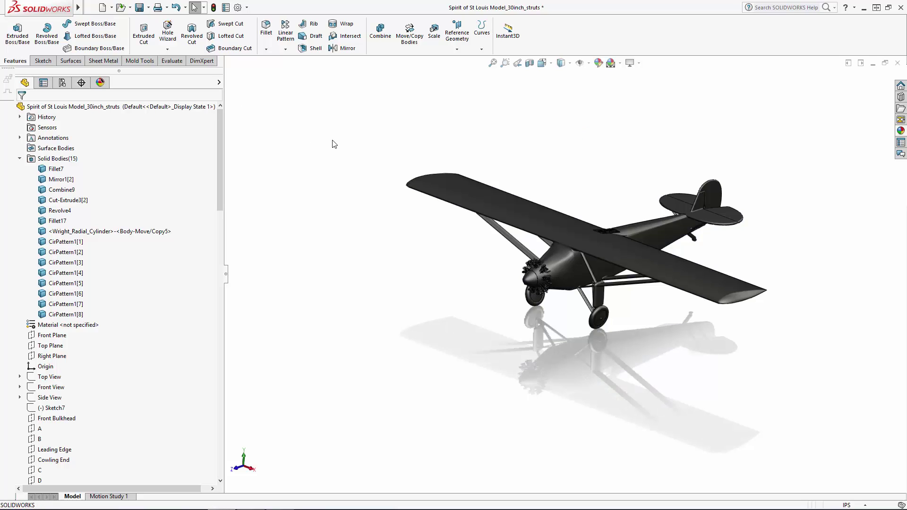
# Step: Change the colour of the part's PW-MT11000 appearance to light grey from the standard swatches
pyautogui.click(100, 82)
pyautogui.click(22, 95)
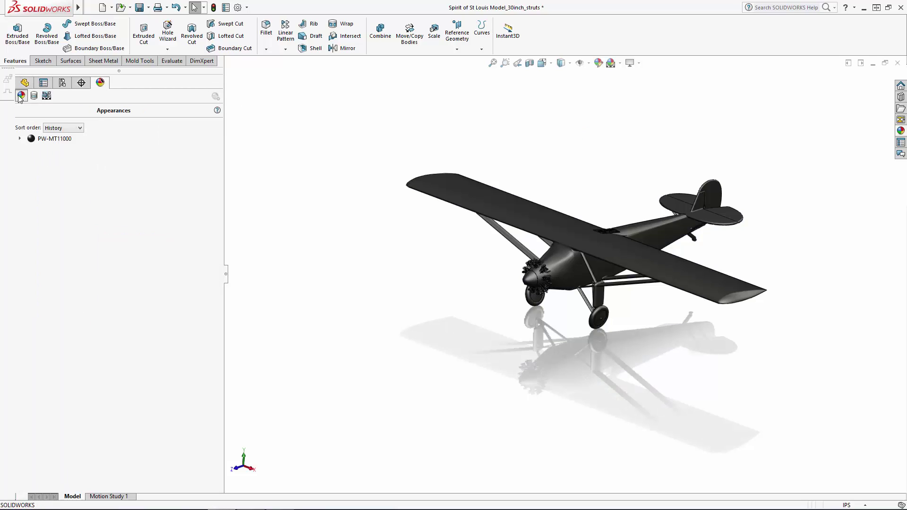
pyautogui.click(56, 139)
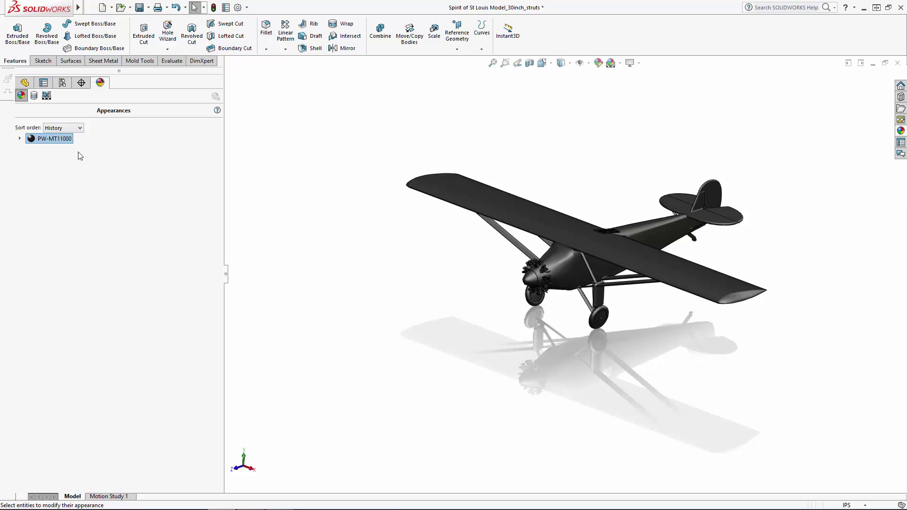
pyautogui.click(139, 298)
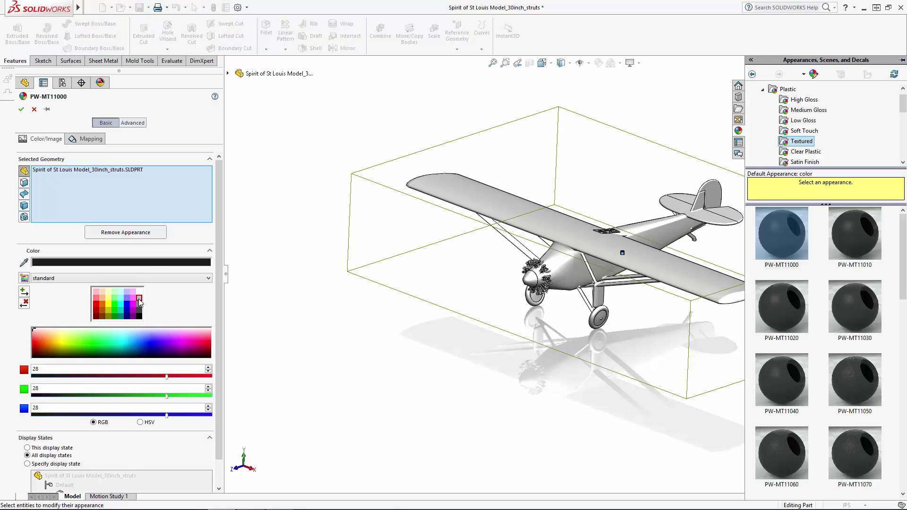
pyautogui.click(34, 109)
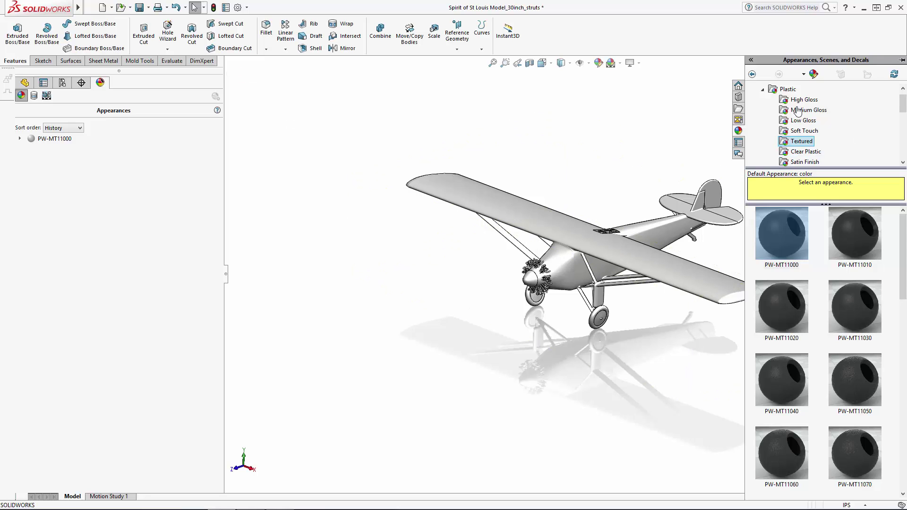
# Step: Apply the matte rubber appearance to the tire face of the nearer wheel
pyautogui.moveTo(900, 102)
pyautogui.mouseDown()
pyautogui.moveTo(899, 111)
pyautogui.moveTo(899, 102)
pyautogui.mouseUp()
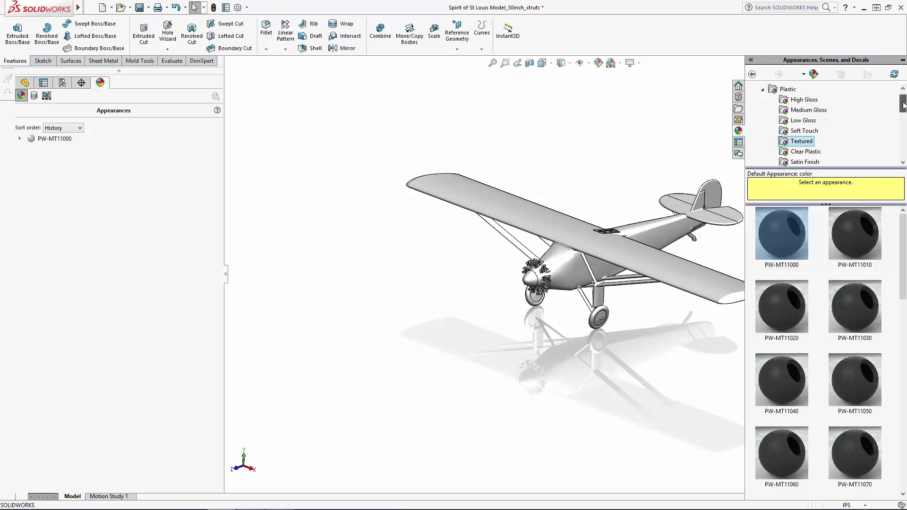
pyautogui.click(762, 89)
pyautogui.doubleClick(788, 120)
pyautogui.click(797, 131)
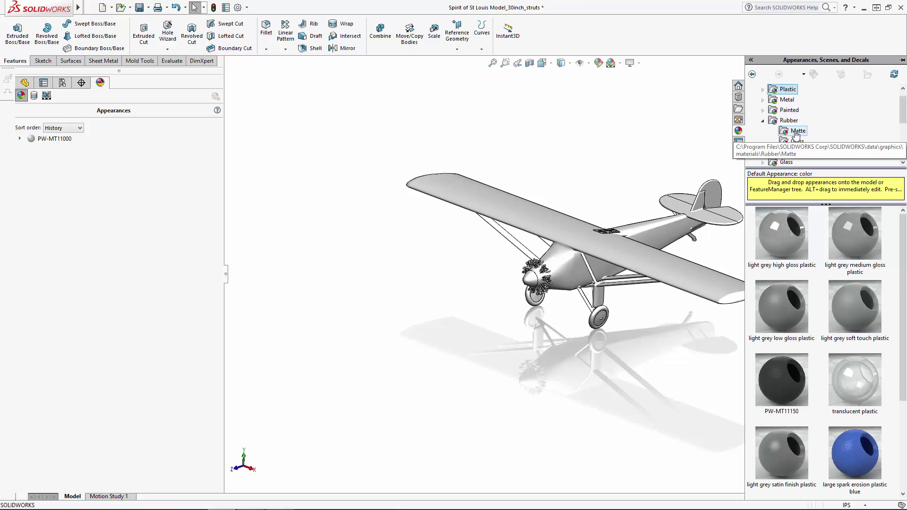
pyautogui.scroll(-6, 605, 344)
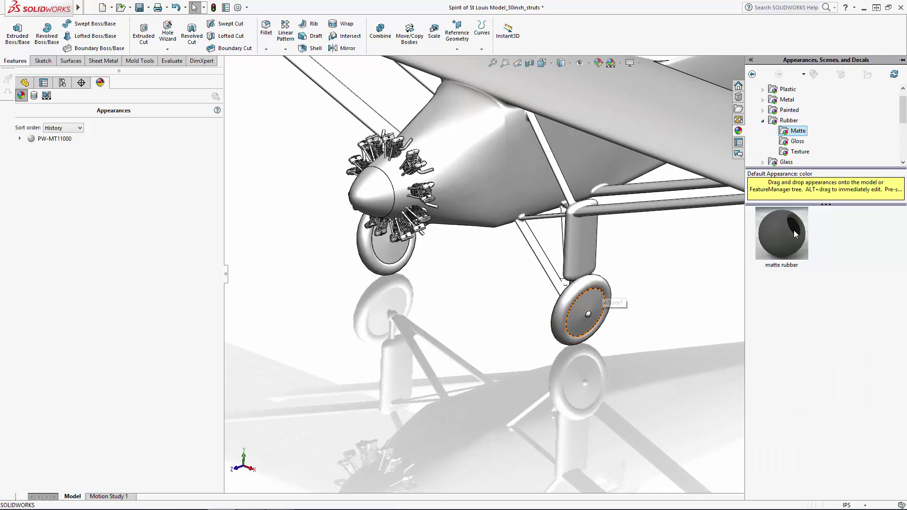
pyautogui.moveTo(781, 234); pyautogui.dragTo(589, 316)
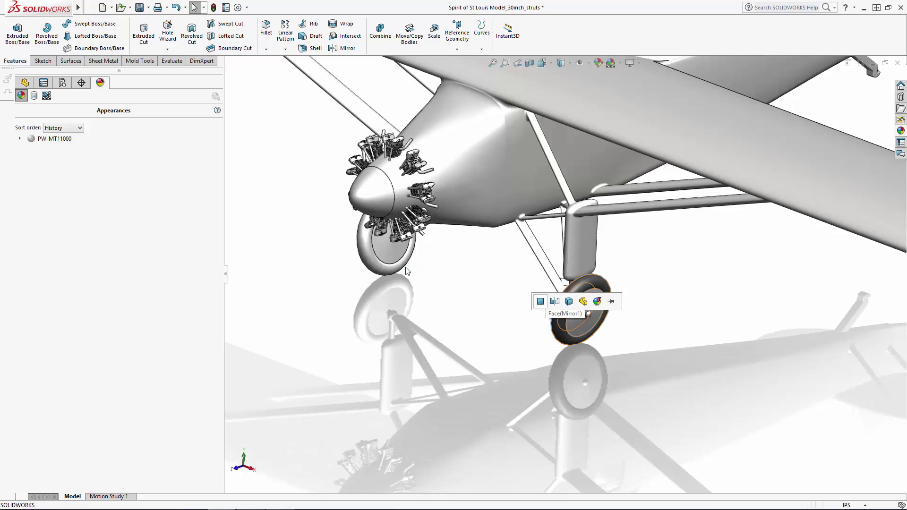
pyautogui.click(541, 301)
# Step: Extend the matte rubber appearance to the tire face of the opposite wheel
pyautogui.doubleClick(54, 149)
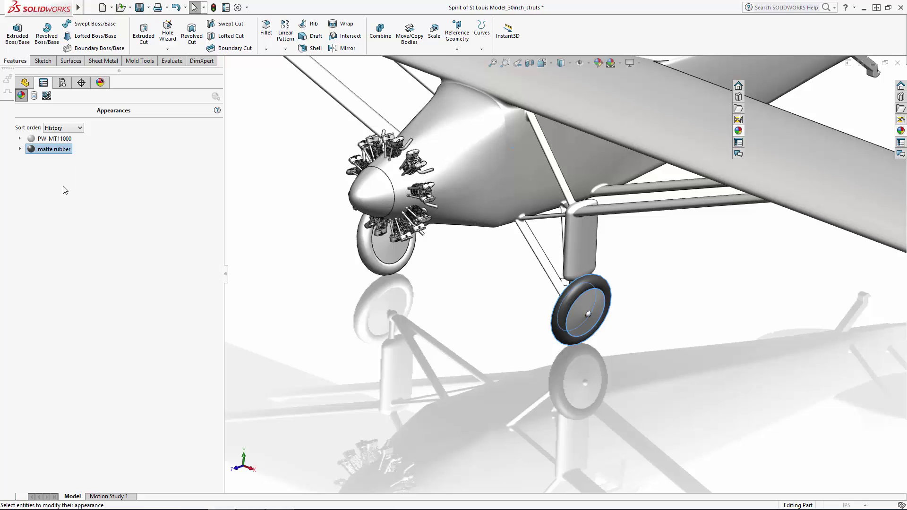
pyautogui.click(364, 250)
pyautogui.click(21, 109)
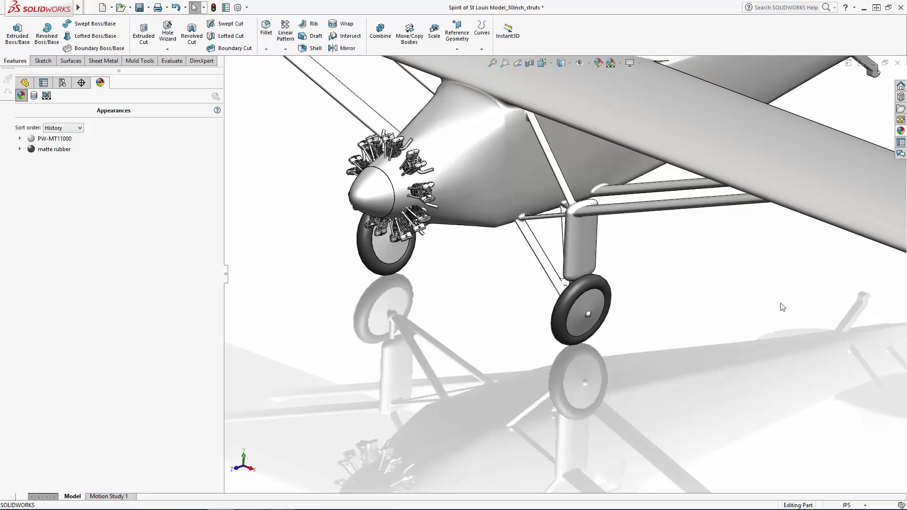
# Step: Apply the polished aluminum appearance to the spinner body
pyautogui.click(901, 131)
pyautogui.click(764, 121)
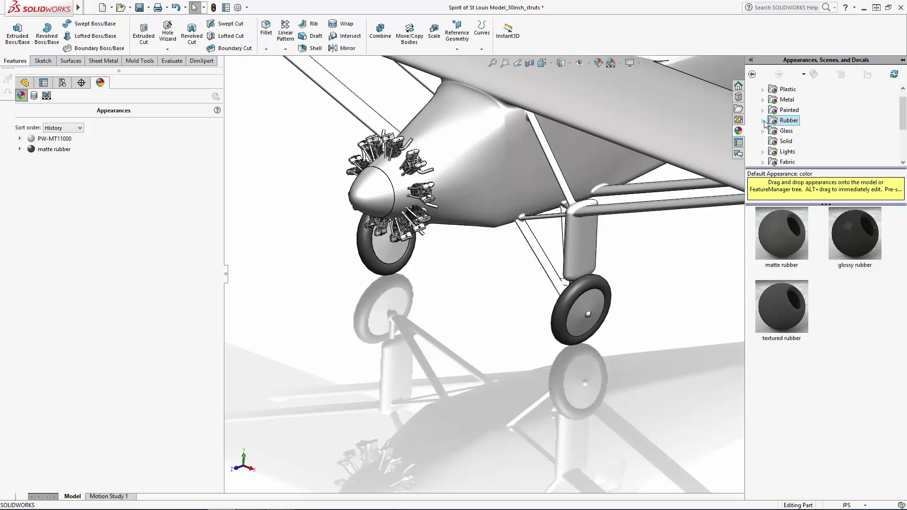
pyautogui.click(762, 99)
pyautogui.click(802, 120)
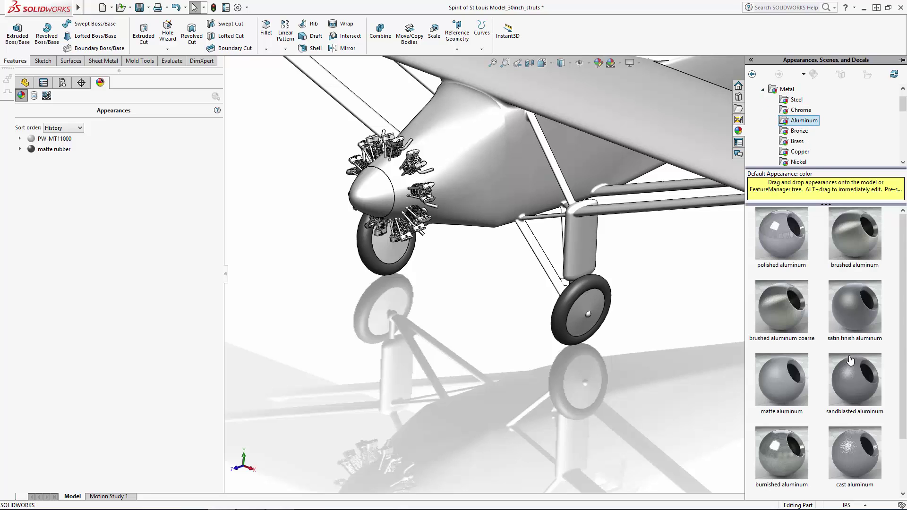
pyautogui.moveTo(785, 237); pyautogui.dragTo(378, 189)
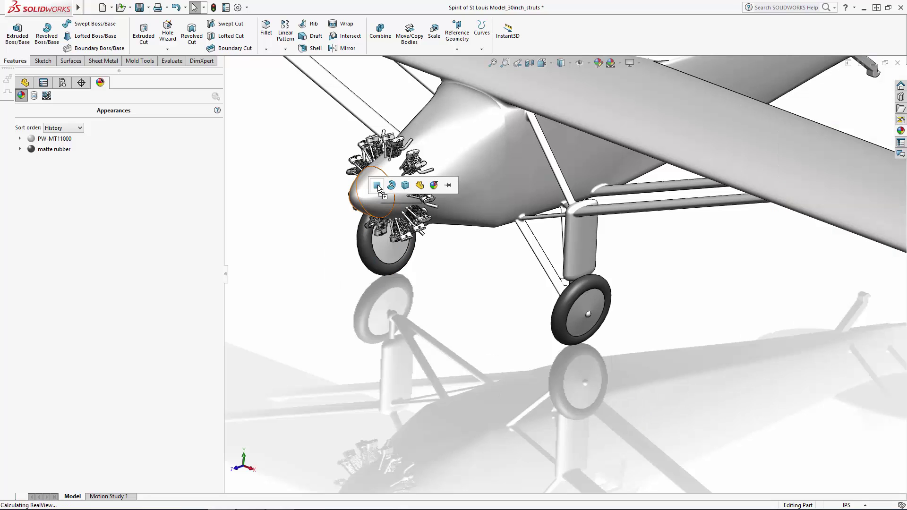
pyautogui.click(405, 185)
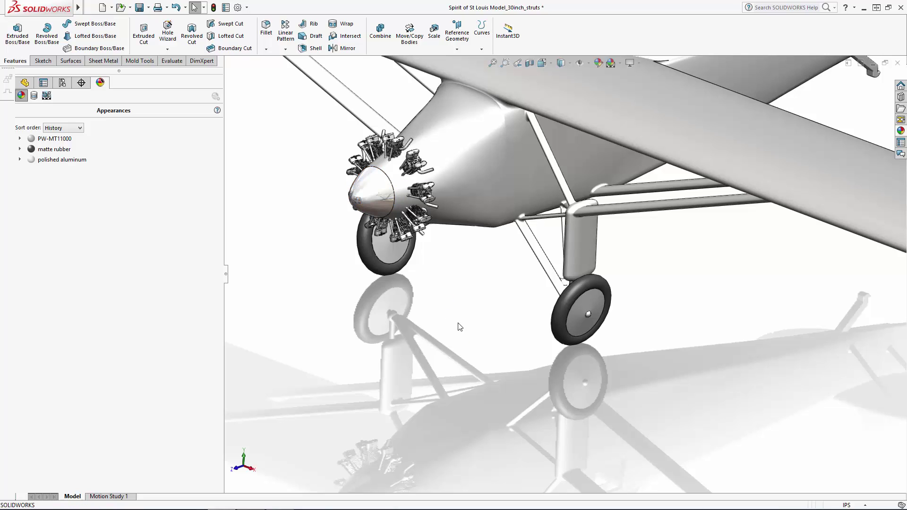
# Step: Apply the polished steel appearance to the Wright_Radial_Cylinder feature of the engine
pyautogui.click(900, 134)
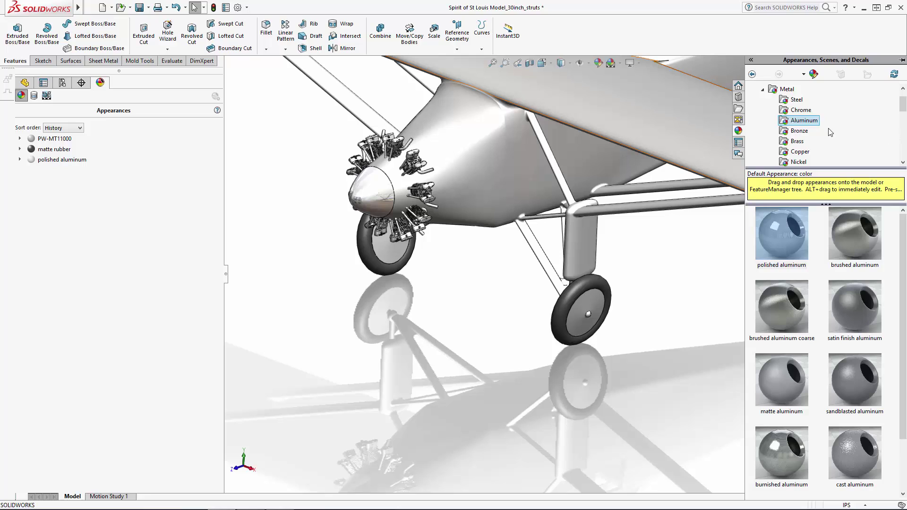
pyautogui.click(796, 99)
pyautogui.moveTo(781, 233); pyautogui.dragTo(397, 147)
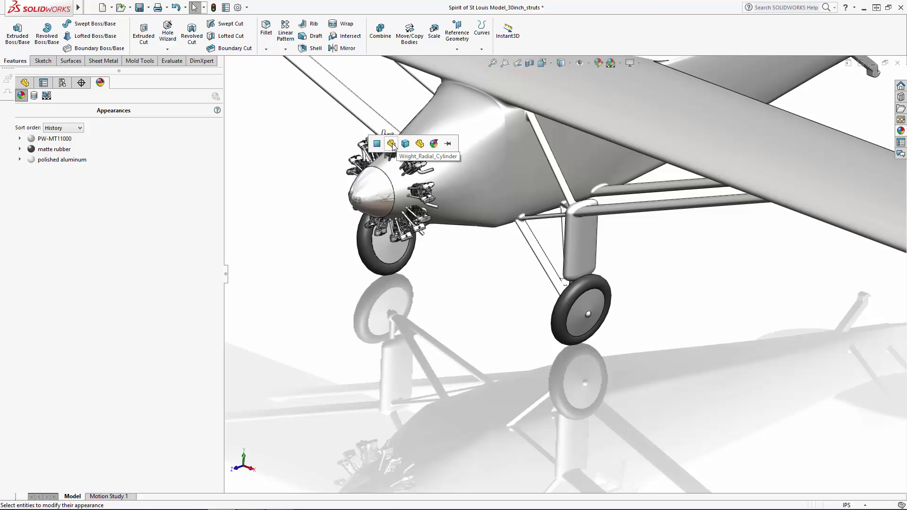
pyautogui.click(391, 145)
# Step: Add the CirPattern1 cylinders to the polished steel appearance and set its colour to dark grey, RGB 64, 64, 64
pyautogui.scroll(-8, 416, 156)
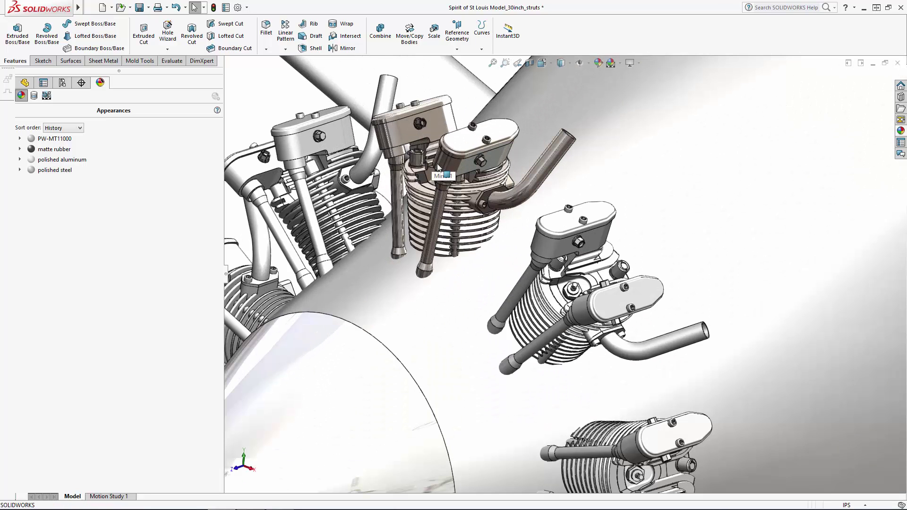
pyautogui.click(55, 169)
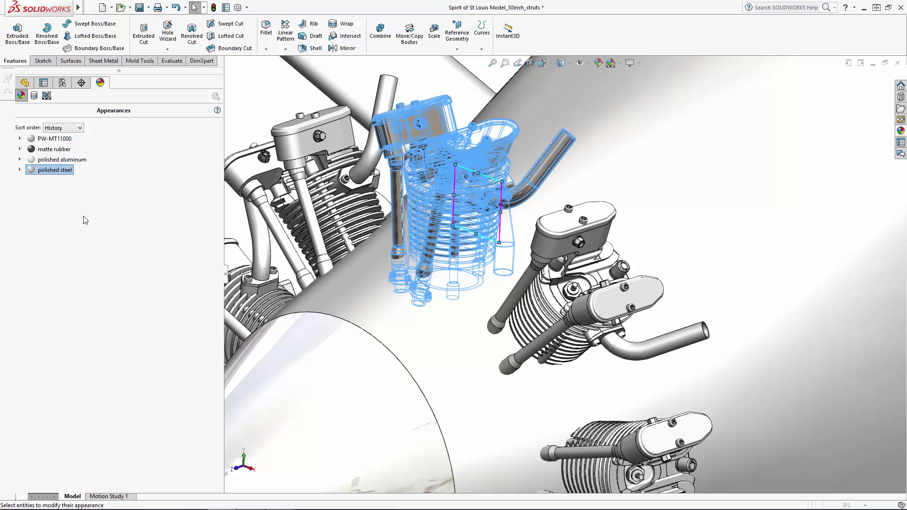
pyautogui.doubleClick(55, 169)
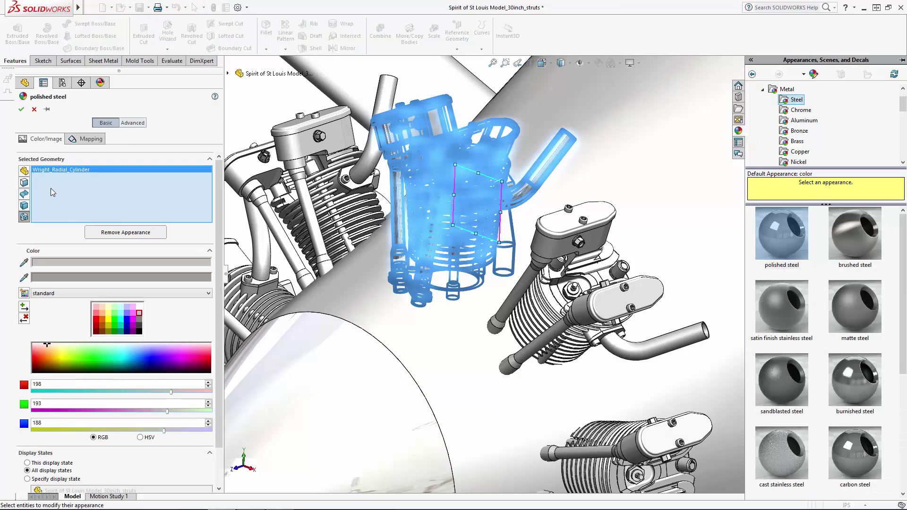
pyautogui.click(566, 244)
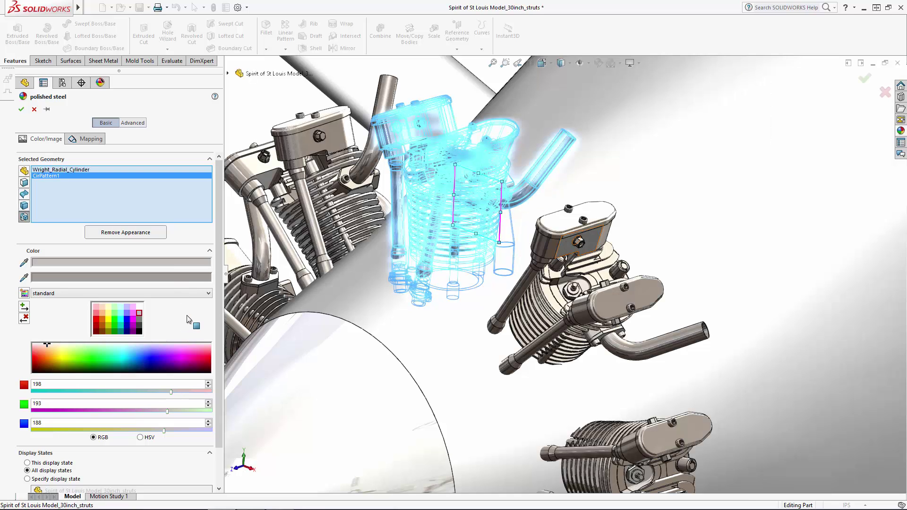
pyautogui.click(139, 328)
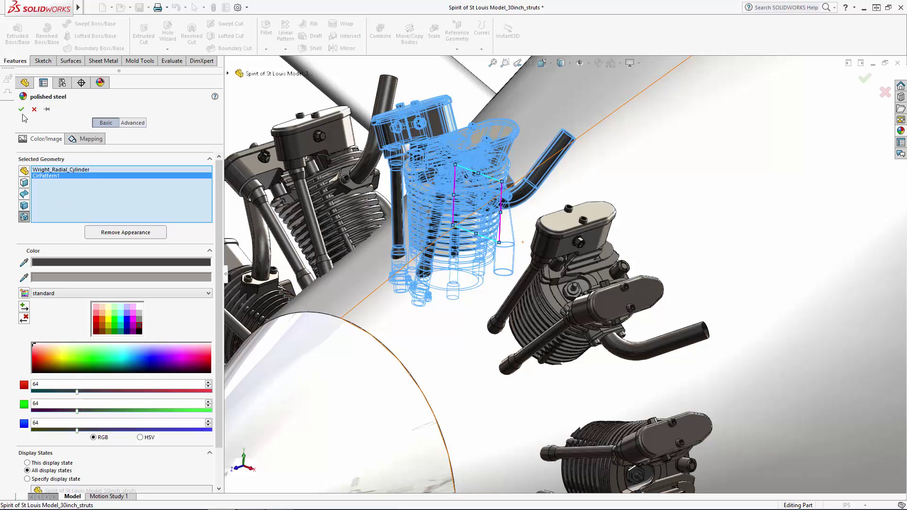
pyautogui.click(21, 109)
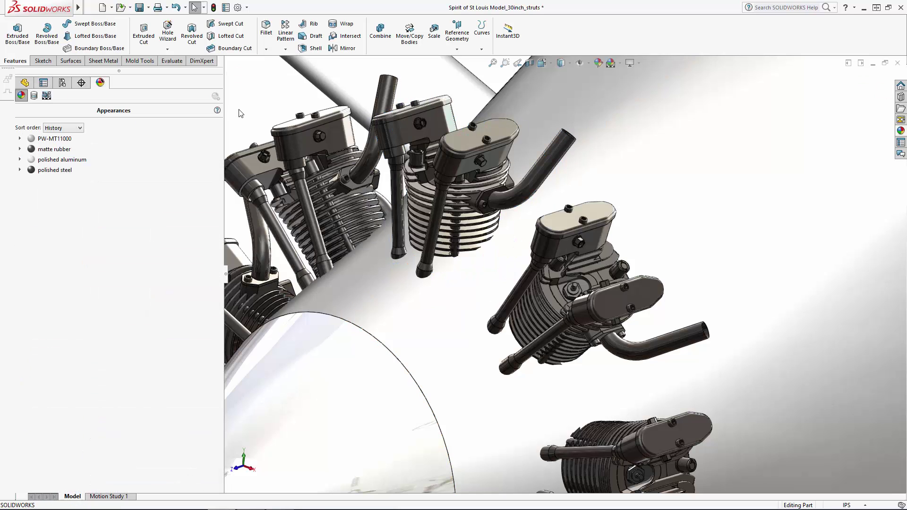
# Step: Examine the appearances on the engine, spinner, tires and complete airplane
pyautogui.scroll(9, 307, 174)
pyautogui.scroll(-3, 628, 323)
pyautogui.moveTo(609, 302)
pyautogui.mouseDown(button='middle')
pyautogui.moveTo(592, 235)
pyautogui.moveTo(605, 330)
pyautogui.moveTo(606, 311)
pyautogui.mouseUp(button='middle')
pyautogui.scroll(3, 586, 298)
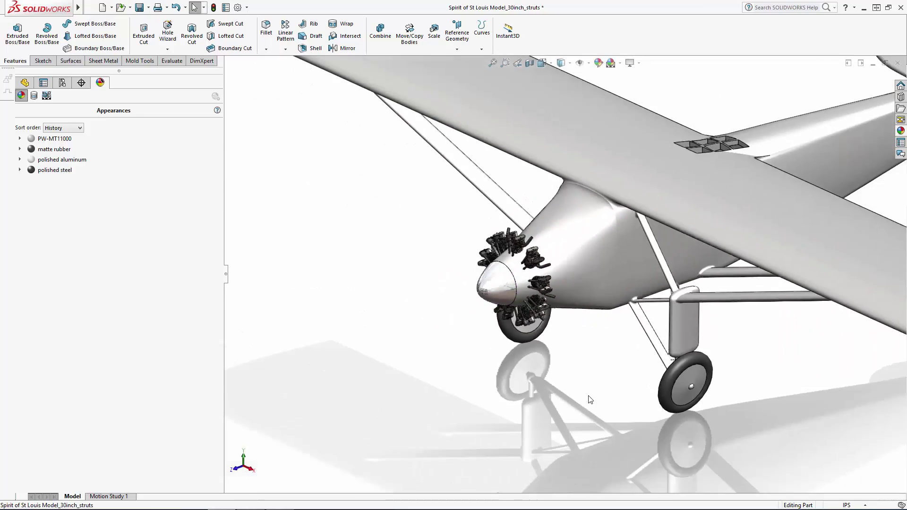
pyautogui.scroll(6, 609, 398)
pyautogui.scroll(-2, 614, 308)
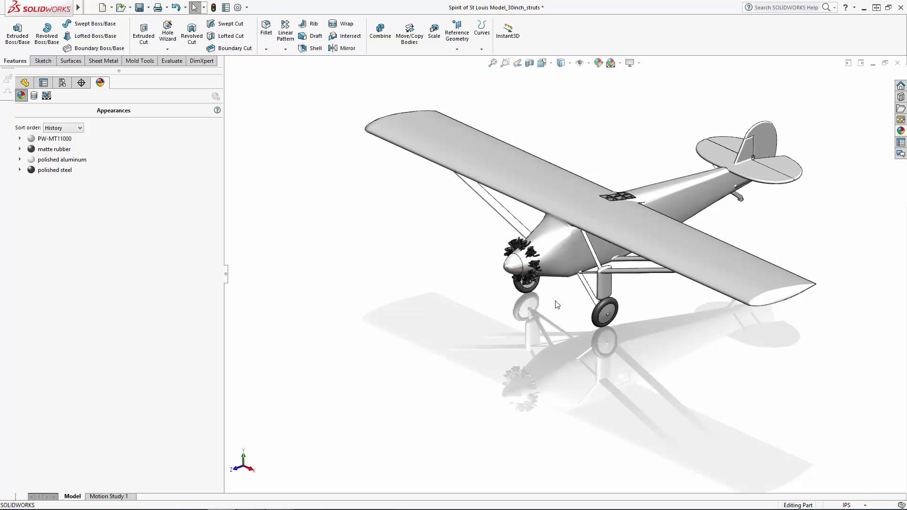
# Step: Apply the polished ash 2d wood appearance to the side face of the nose cowling behind the engine
pyautogui.scroll(-3, 566, 300)
pyautogui.moveTo(576, 295); pyautogui.dragTo(567, 205, button='middle')
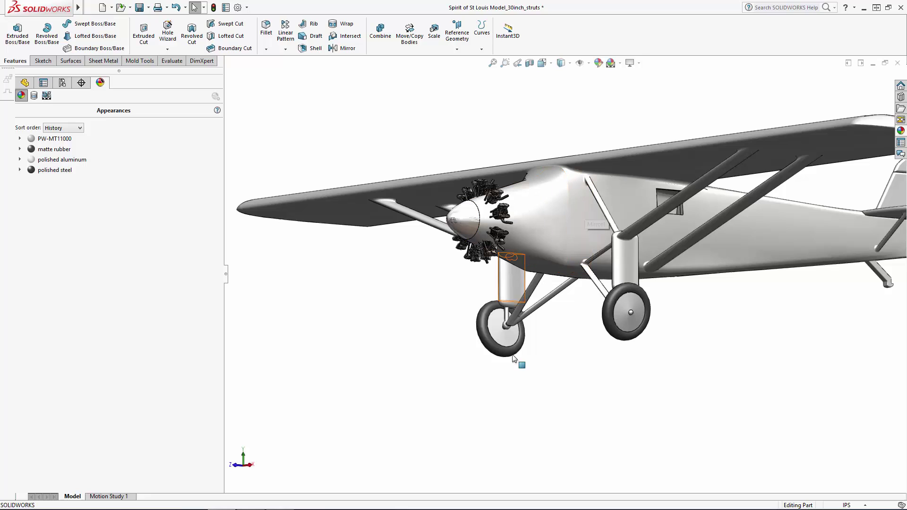
pyautogui.click(900, 131)
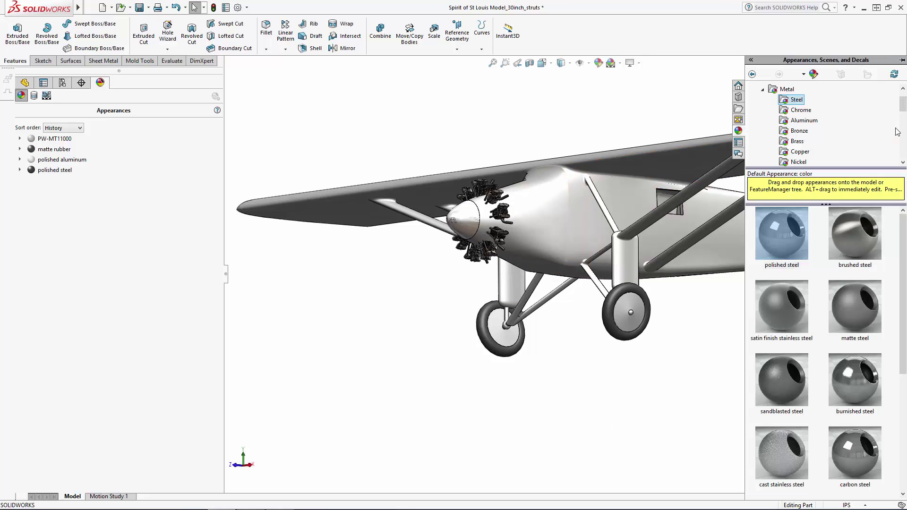
pyautogui.click(765, 91)
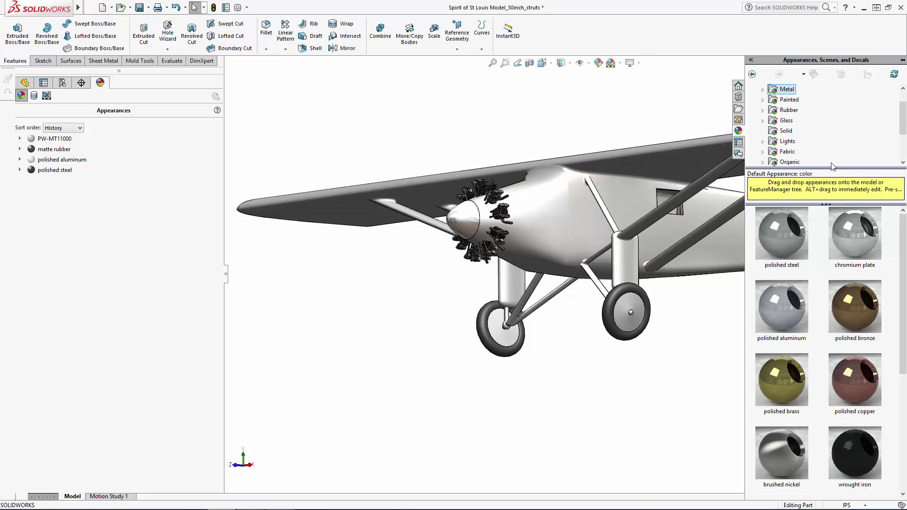
pyautogui.scroll(-1, 814, 132)
pyautogui.click(763, 130)
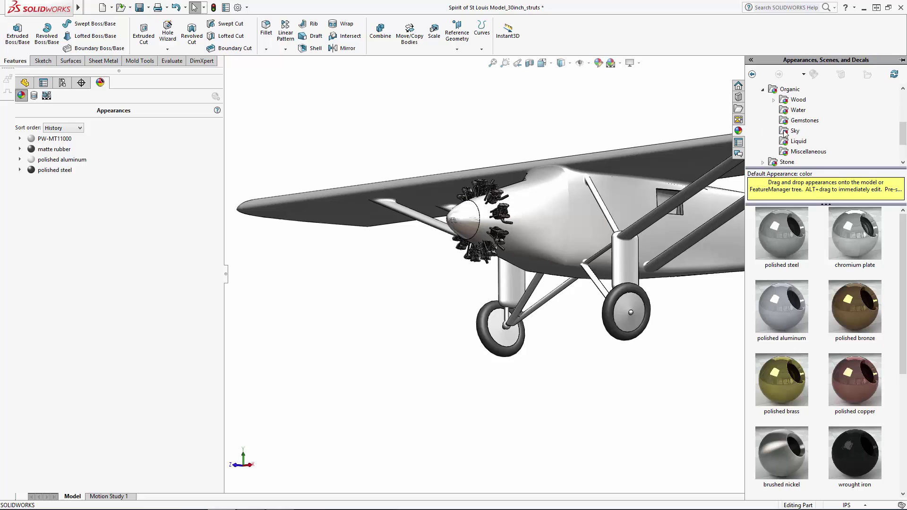
pyautogui.click(778, 100)
pyautogui.click(791, 233)
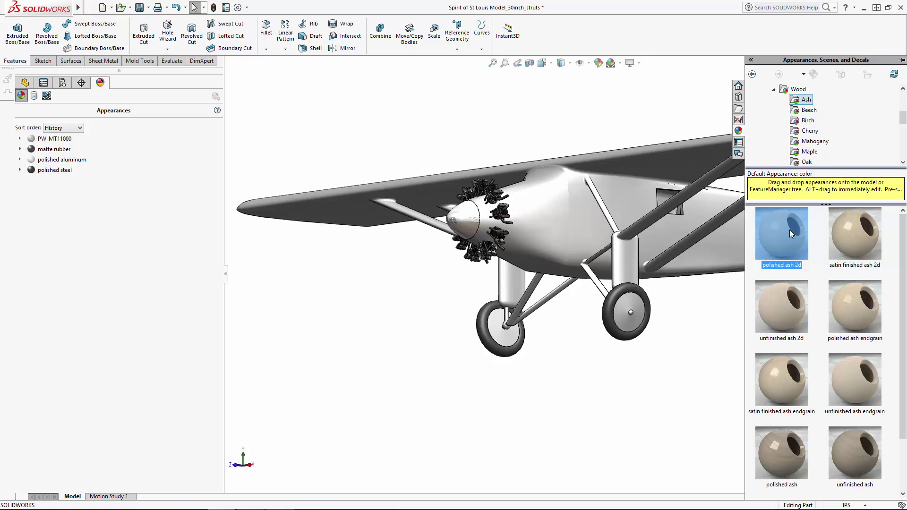
pyautogui.moveTo(789, 230); pyautogui.dragTo(548, 213)
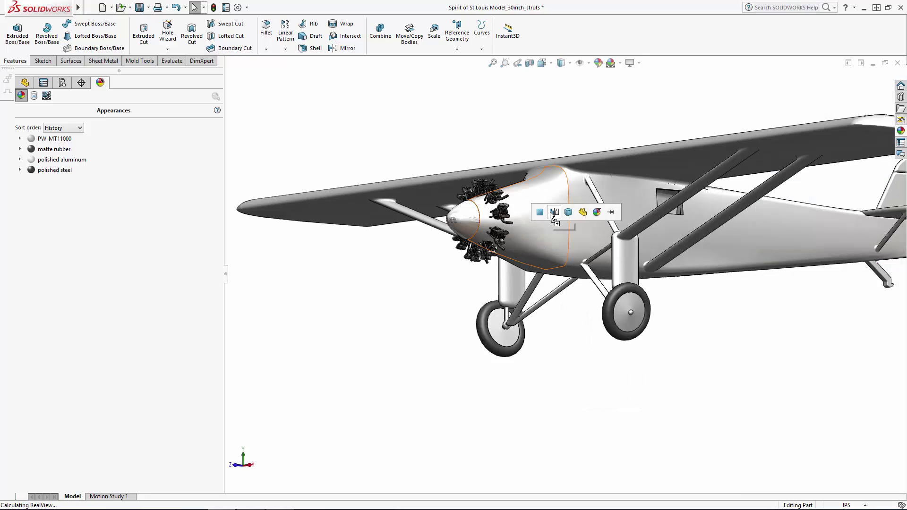
pyautogui.click(542, 214)
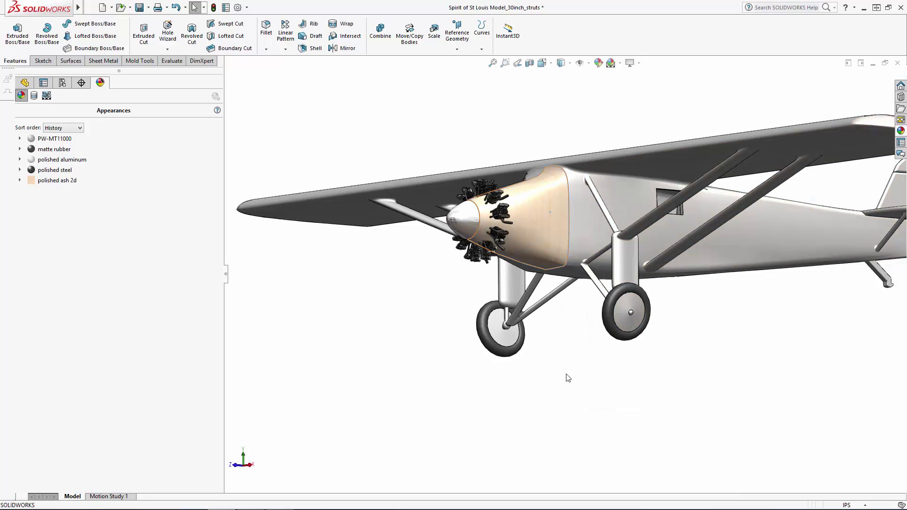
# Step: Replace the image of the polished ash 2d appearance with the Turned_Aluminum_Texture file
pyautogui.doubleClick(46, 181)
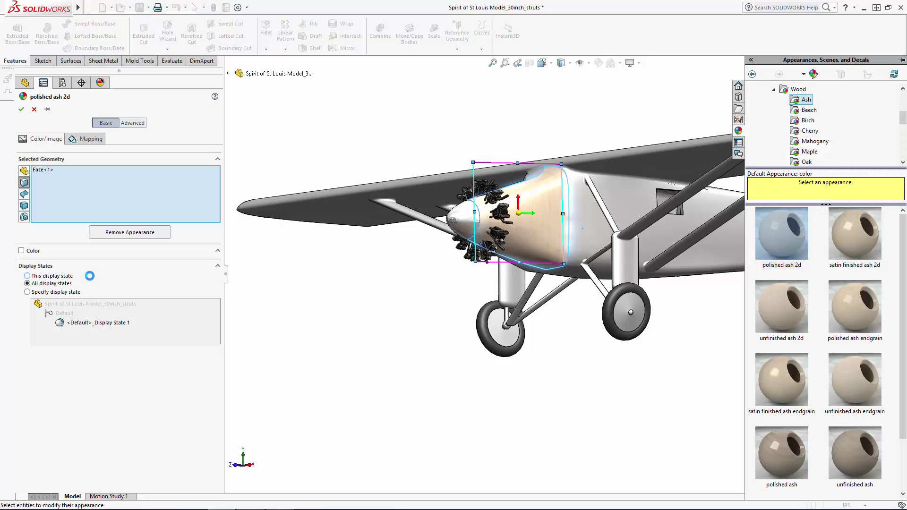
pyautogui.click(132, 124)
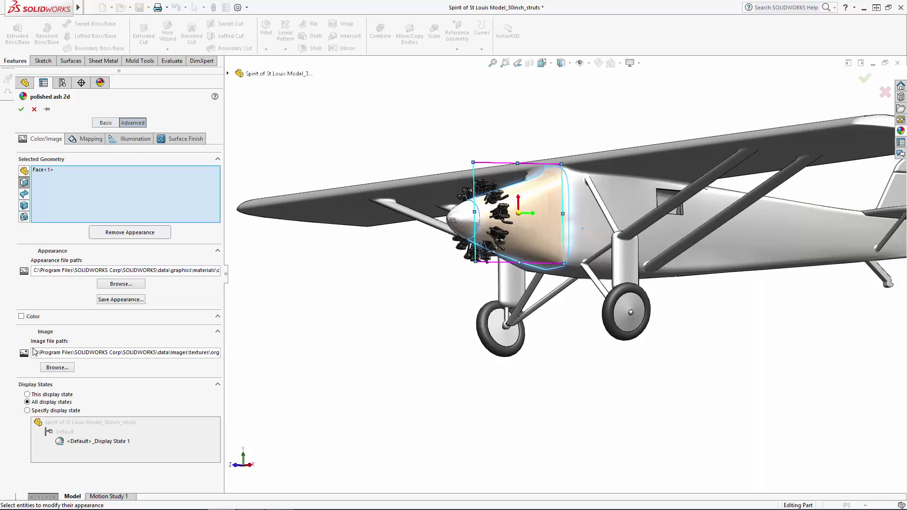
pyautogui.click(61, 370)
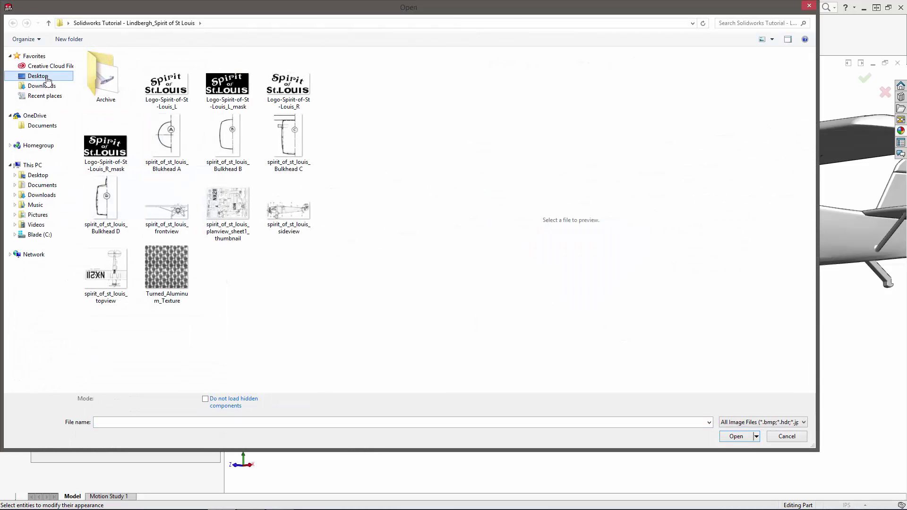
pyautogui.click(47, 80)
pyautogui.doubleClick(175, 136)
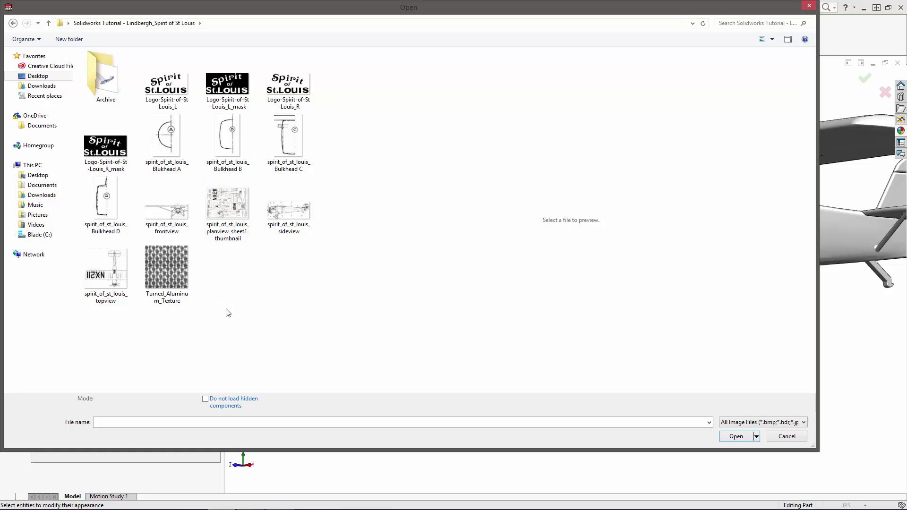
pyautogui.click(169, 265)
pyautogui.click(734, 432)
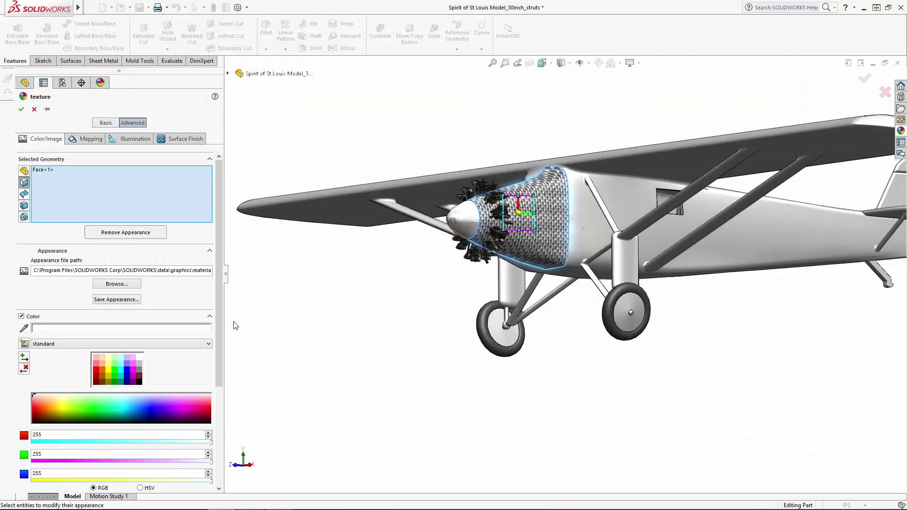
# Step: Set the mapping of the cowling texture to Automatic
pyautogui.click(90, 139)
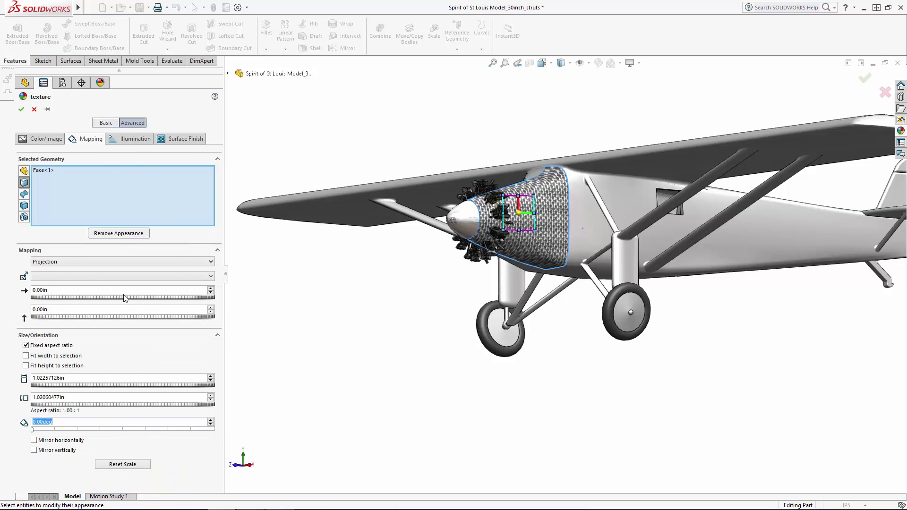
pyautogui.click(84, 263)
pyautogui.click(55, 294)
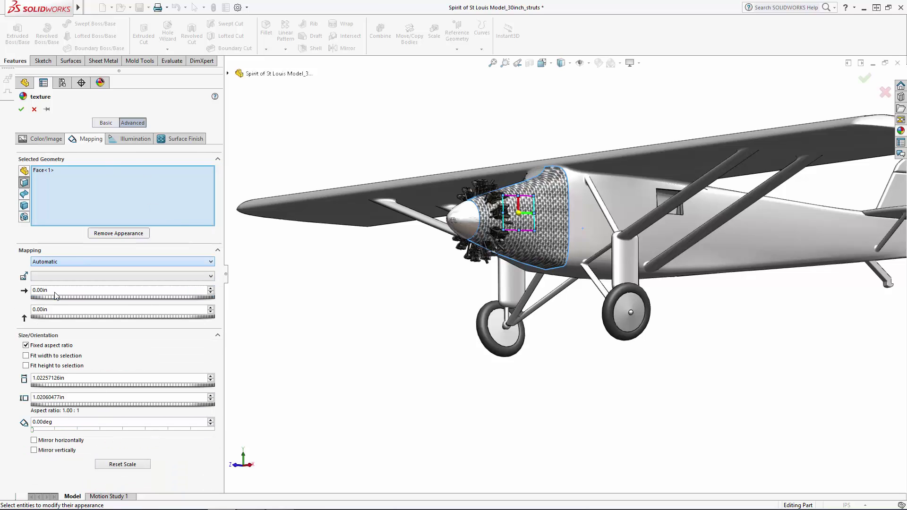
# Step: Add the three adjoining nose cowling faces to the turned aluminum texture
pyautogui.scroll(-10, 542, 201)
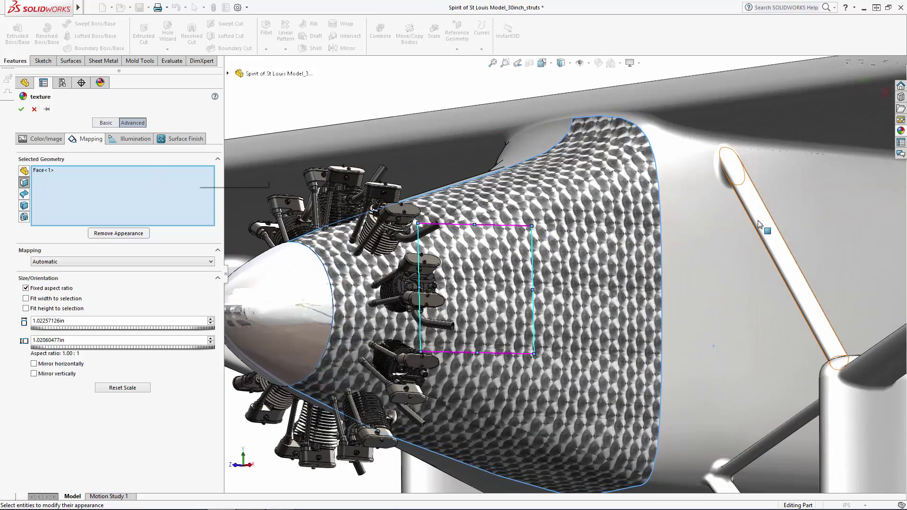
pyautogui.click(707, 233)
pyautogui.click(530, 144)
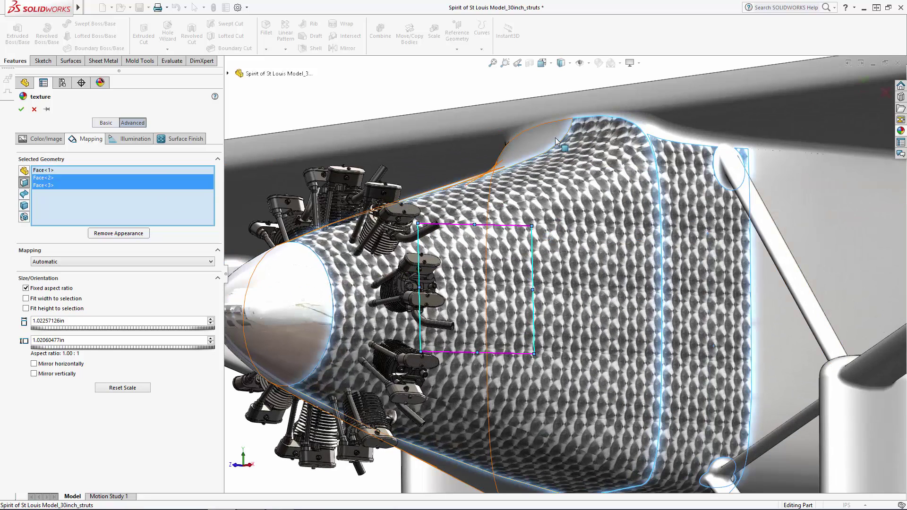
pyautogui.moveTo(358, 213); pyautogui.dragTo(602, 201, button='middle')
pyautogui.click(355, 213)
pyautogui.moveTo(355, 214); pyautogui.dragTo(594, 252, button='middle')
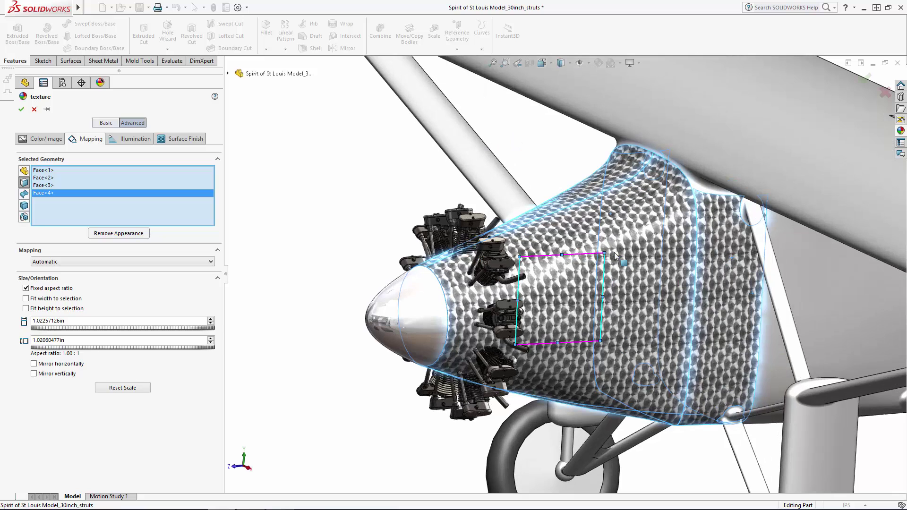
# Step: Enlarge the turned aluminum pattern on the cowling to about 1.92 in by 1.92 in
pyautogui.moveTo(605, 251); pyautogui.dragTo(639, 231)
pyautogui.scroll(5, 672, 268)
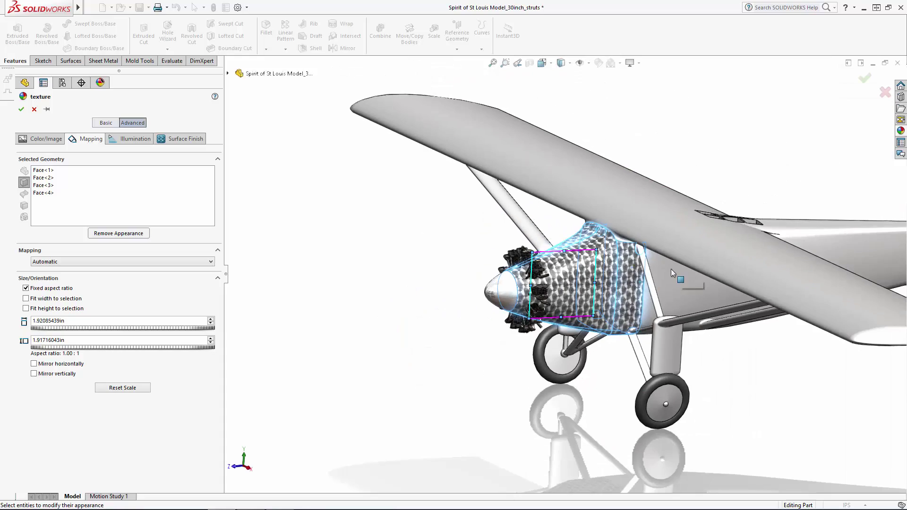
pyautogui.moveTo(634, 253); pyautogui.dragTo(632, 200, button='middle')
pyautogui.moveTo(643, 312); pyautogui.dragTo(633, 378, button='middle')
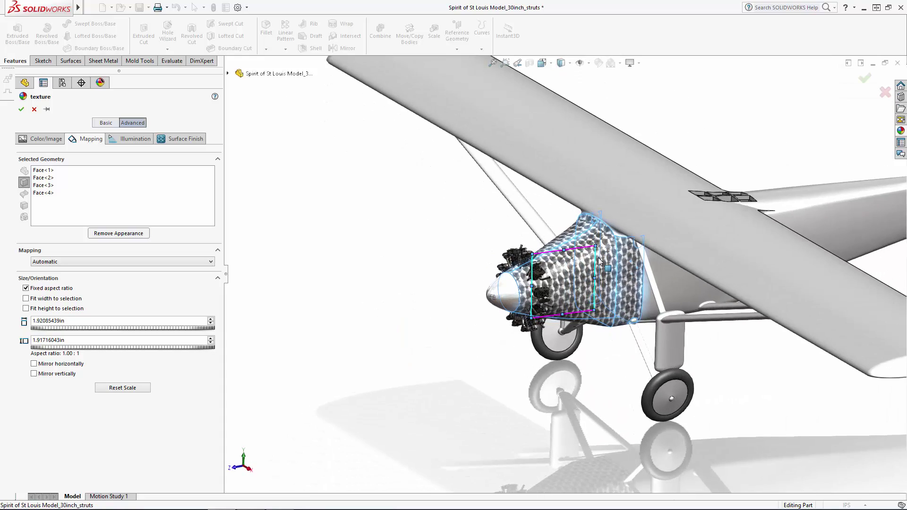
pyautogui.scroll(-5, 598, 250)
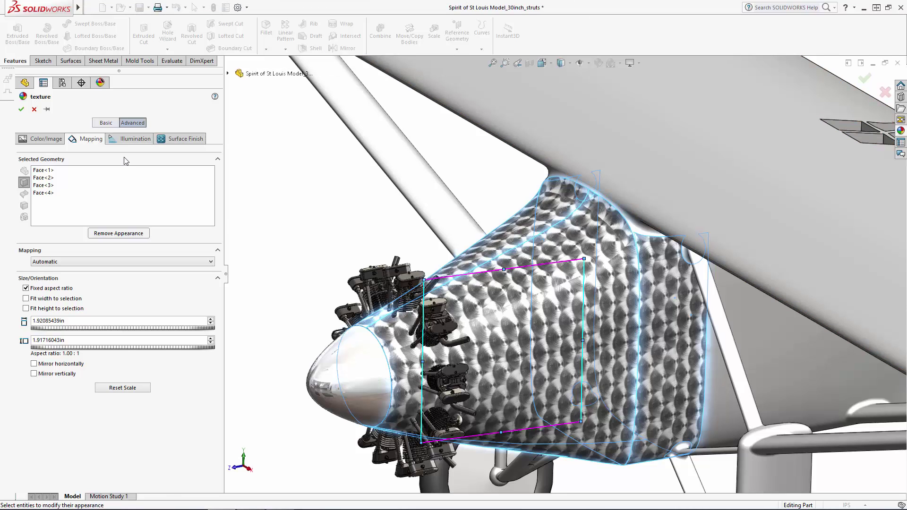
# Step: Set the texture's specular spread to 0.5, reflection amount to 0.050 and luminous intensity to 0.4 w/srm^2, and accept the appearance
pyautogui.click(132, 140)
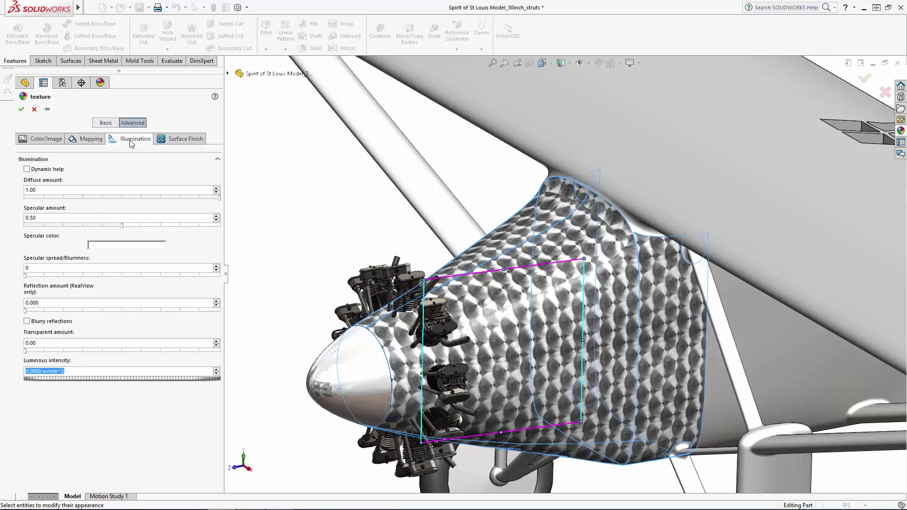
pyautogui.click(74, 267)
pyautogui.click(73, 305)
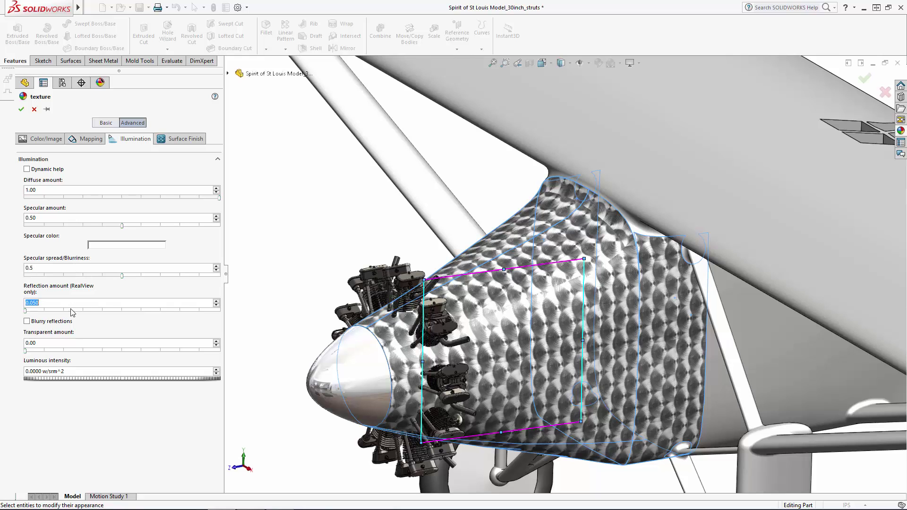
pyautogui.click(43, 344)
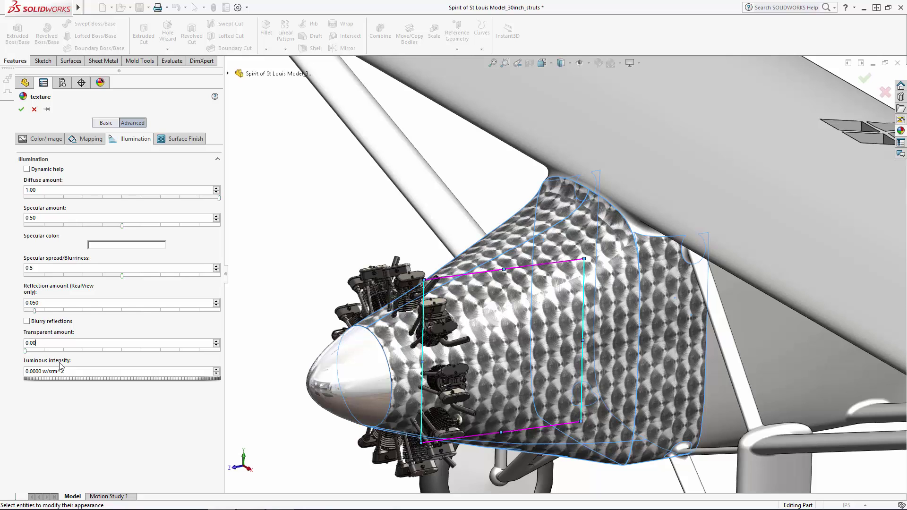
pyautogui.click(85, 370)
pyautogui.write('0.00')
pyautogui.click(77, 343)
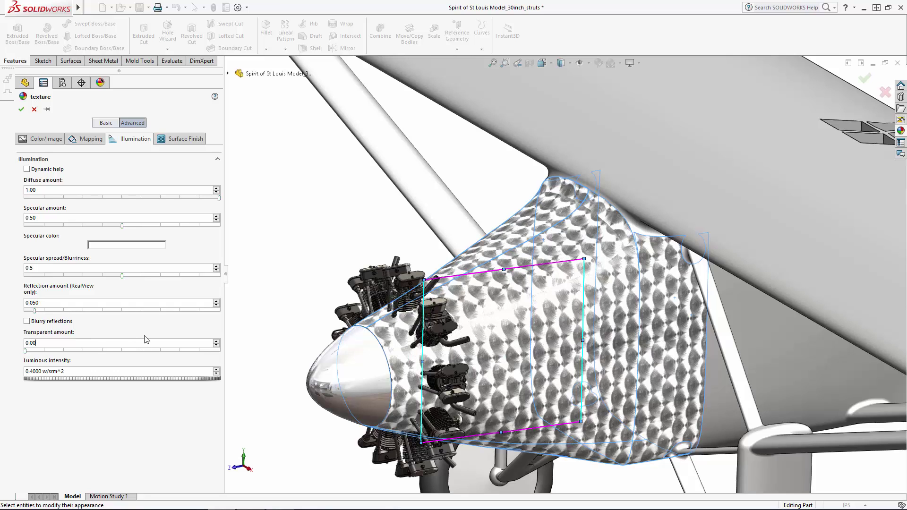
pyautogui.click(21, 110)
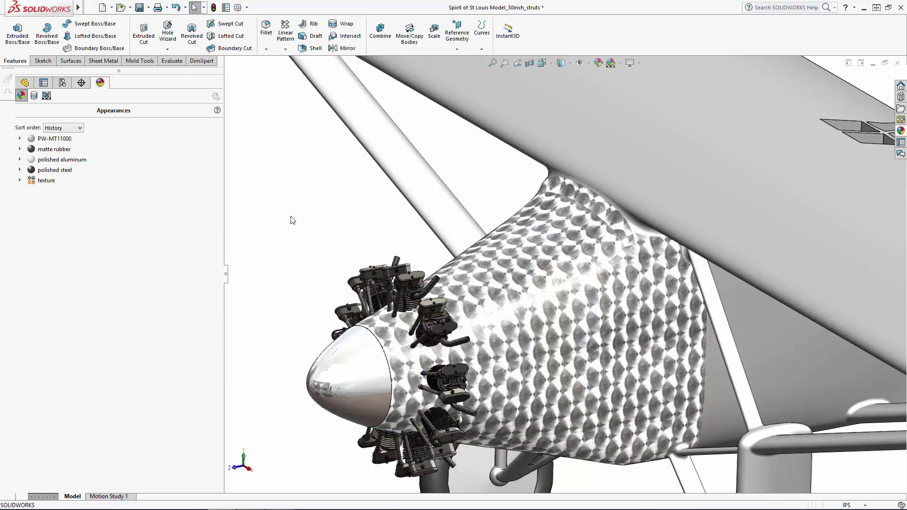
# Step: Place the DS SolidWorks Transparent decal on the starboard side face of the nose cowling
pyautogui.scroll(8, 344, 245)
pyautogui.moveTo(632, 315); pyautogui.dragTo(902, 276, button='middle')
pyautogui.scroll(5, 322, 223)
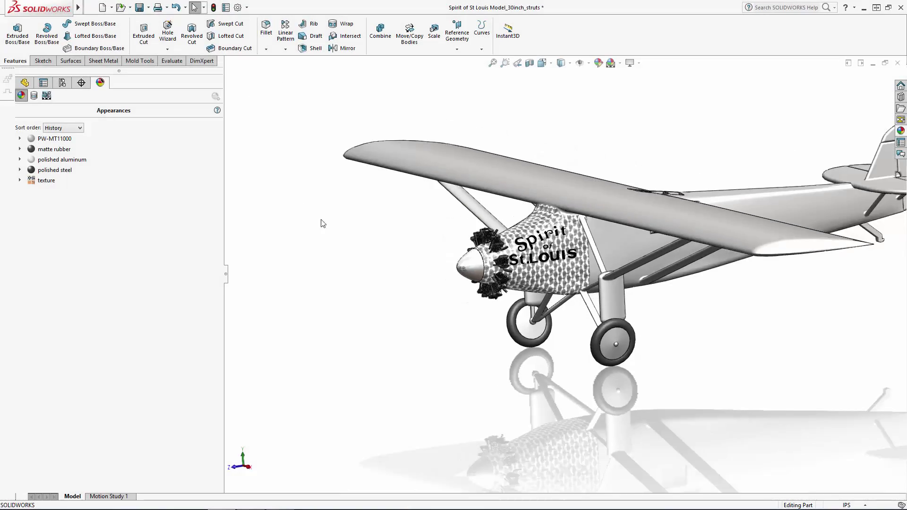
pyautogui.moveTo(405, 251); pyautogui.dragTo(725, 264, button='middle')
pyautogui.scroll(-6, 724, 263)
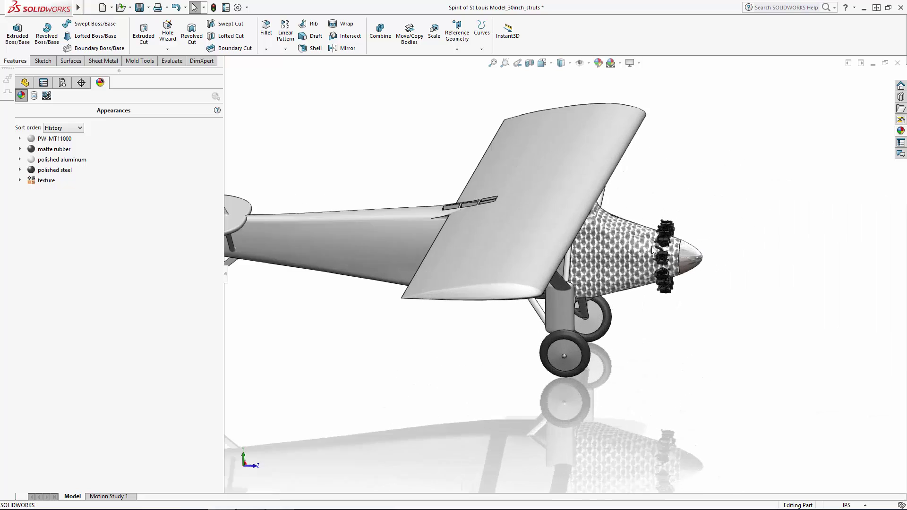
pyautogui.moveTo(605, 169); pyautogui.dragTo(712, 188, button='middle')
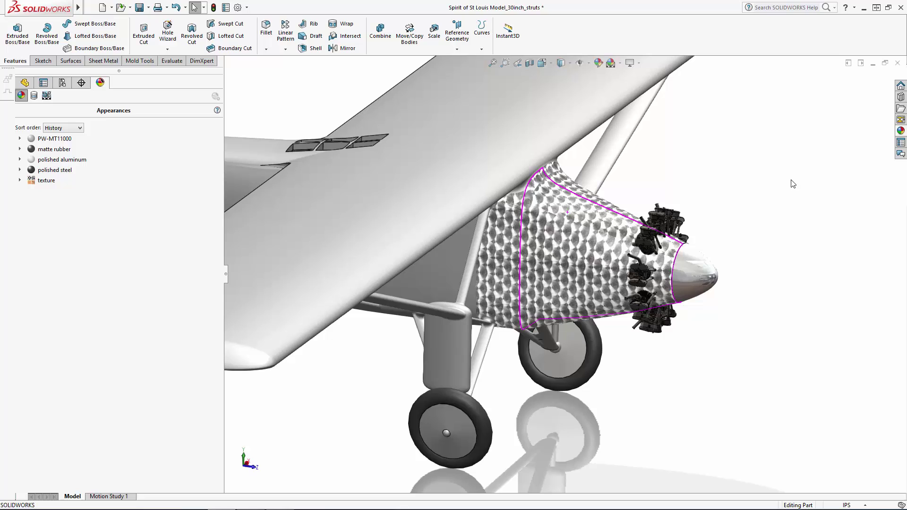
pyautogui.click(901, 130)
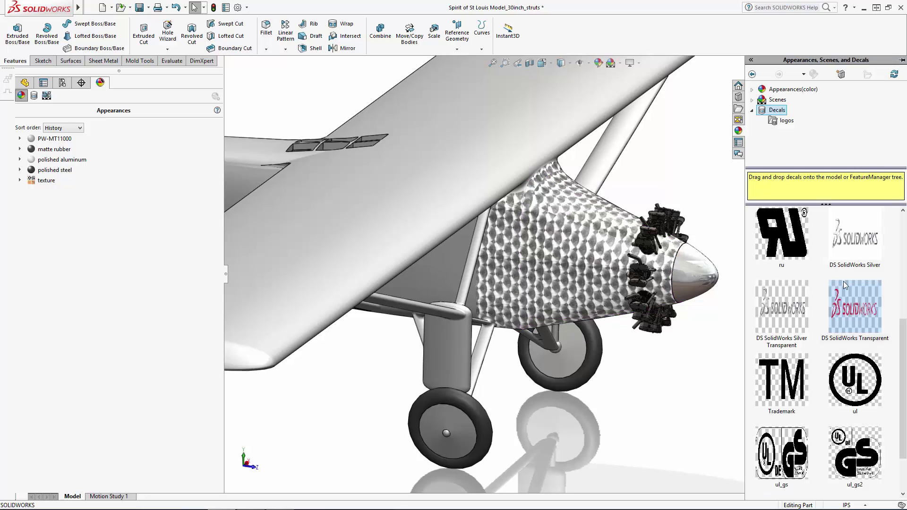
pyautogui.moveTo(843, 281); pyautogui.dragTo(576, 270)
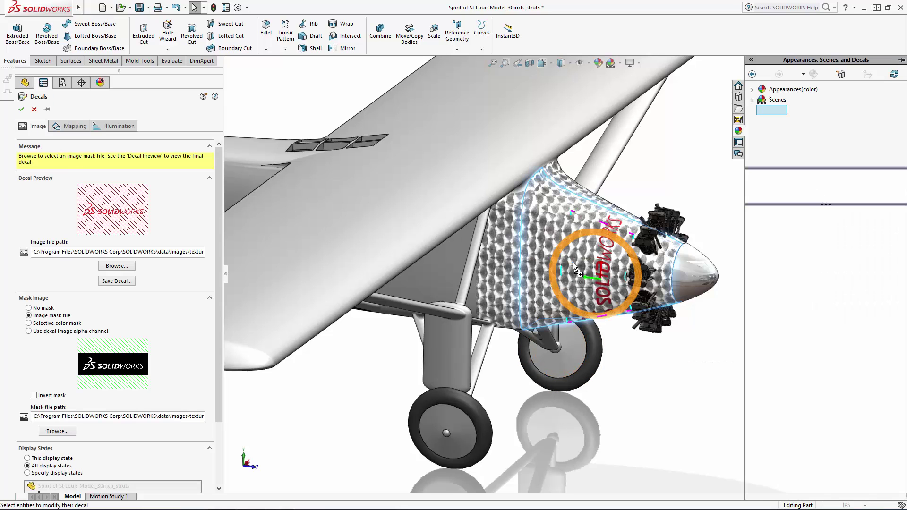
# Step: Replace the decal's image with the Logo-Spirit-of-St-Louis_R file from the Spirit of St Louis tutorial folder
pyautogui.click(109, 267)
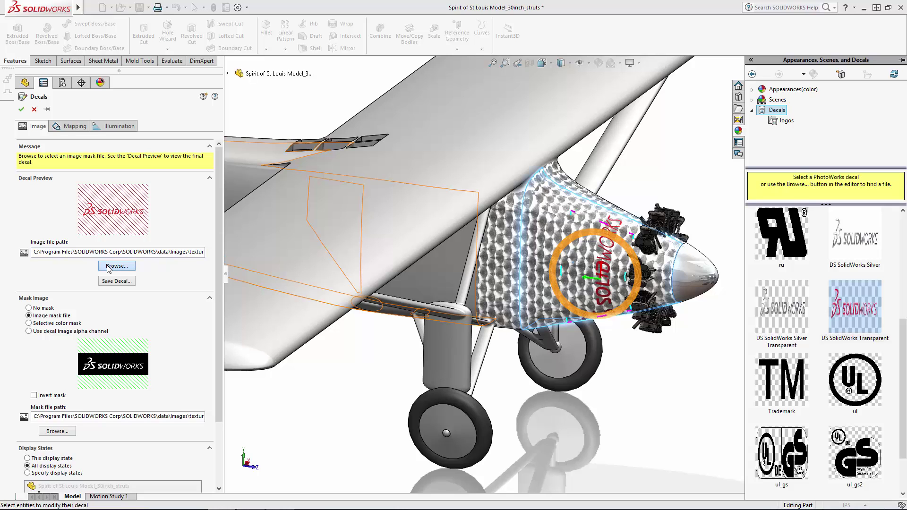
pyautogui.click(38, 76)
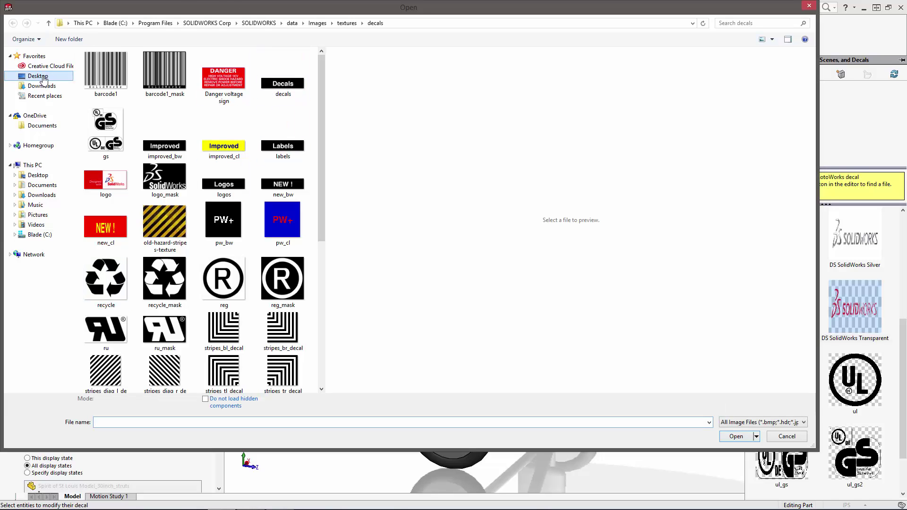
pyautogui.doubleClick(176, 138)
pyautogui.click(289, 85)
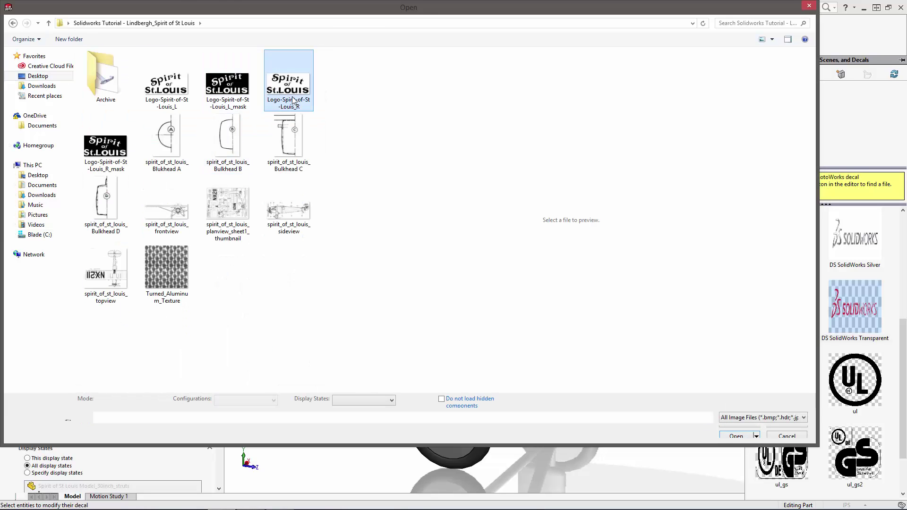
pyautogui.click(736, 435)
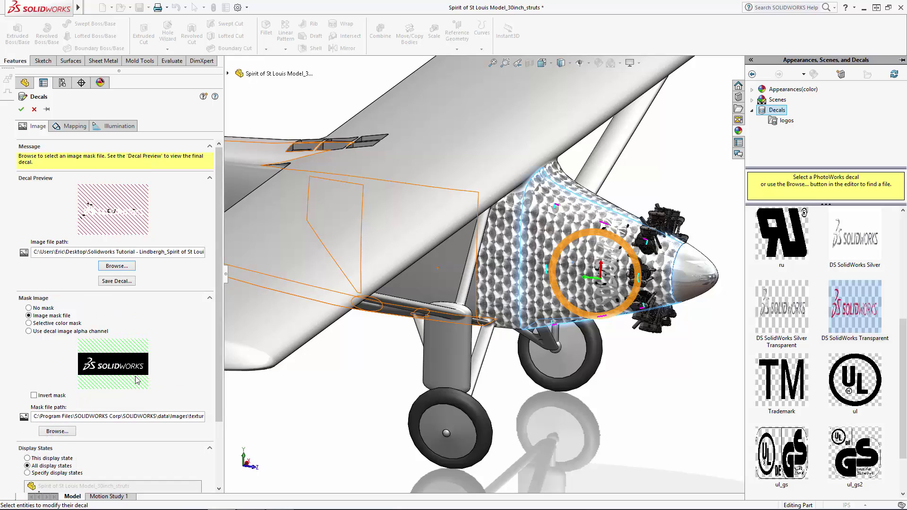
# Step: Replace the decal's mask image with the Logo-Spirit-of-St-Louis_R_mask file from the Spirit of St Louis tutorial folder
pyautogui.click(59, 432)
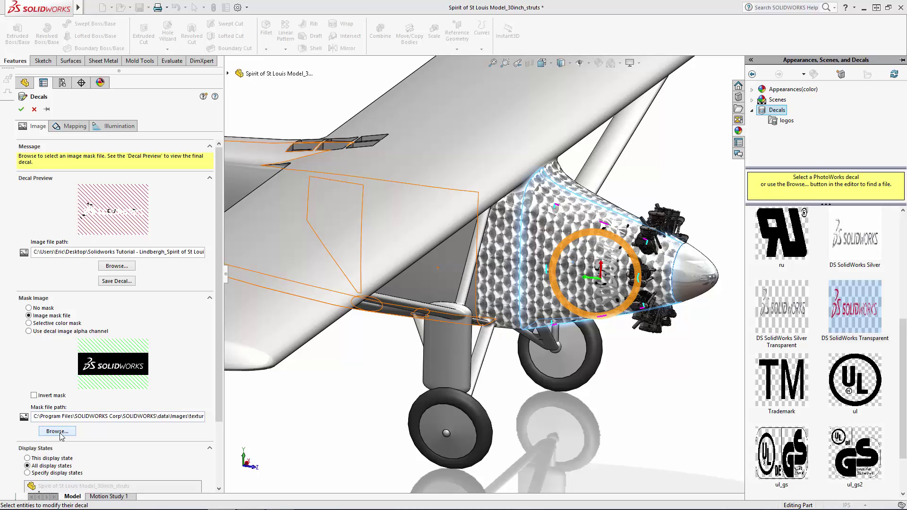
pyautogui.click(38, 75)
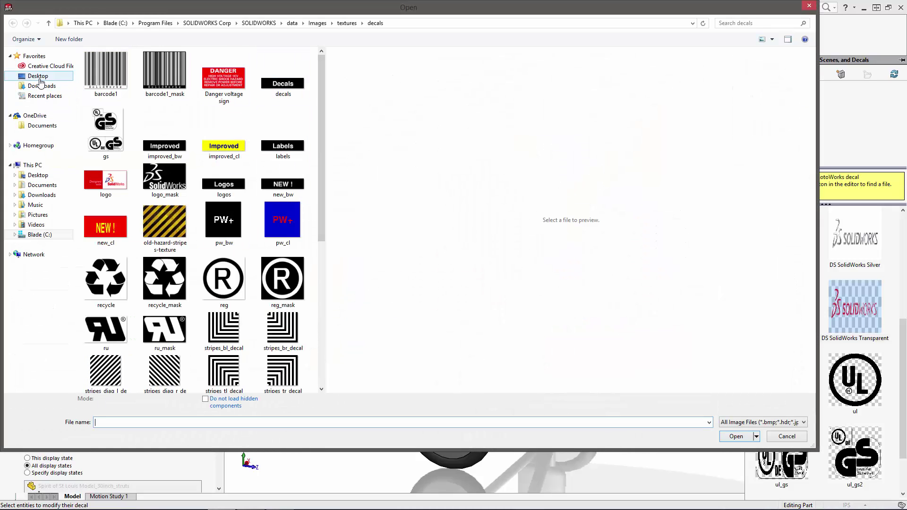
pyautogui.doubleClick(182, 136)
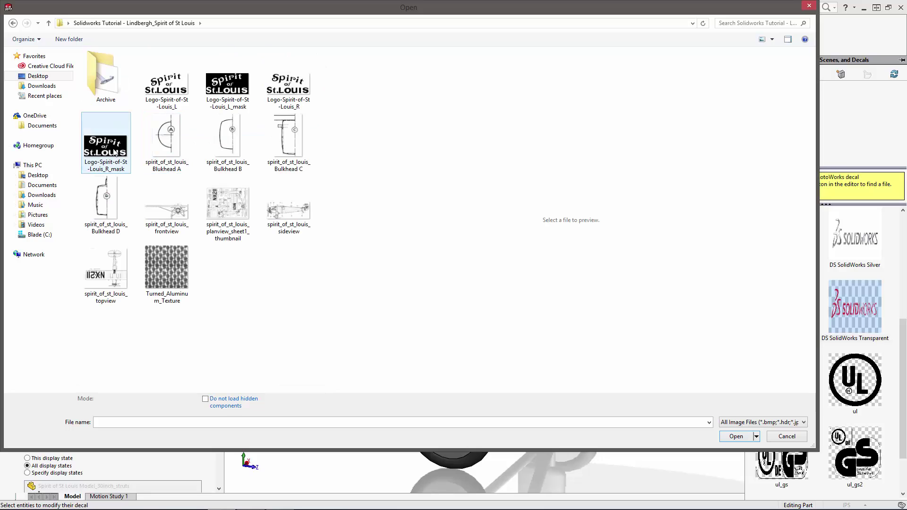
pyautogui.click(105, 142)
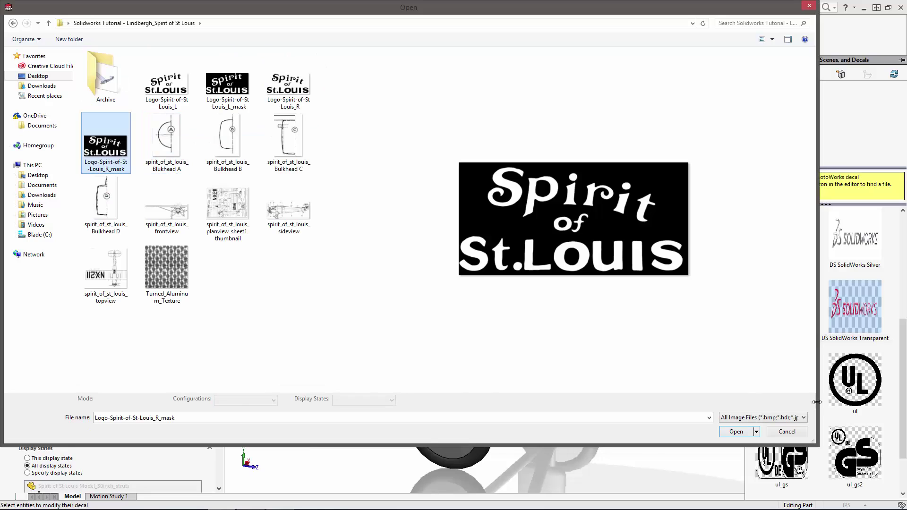
pyautogui.click(736, 432)
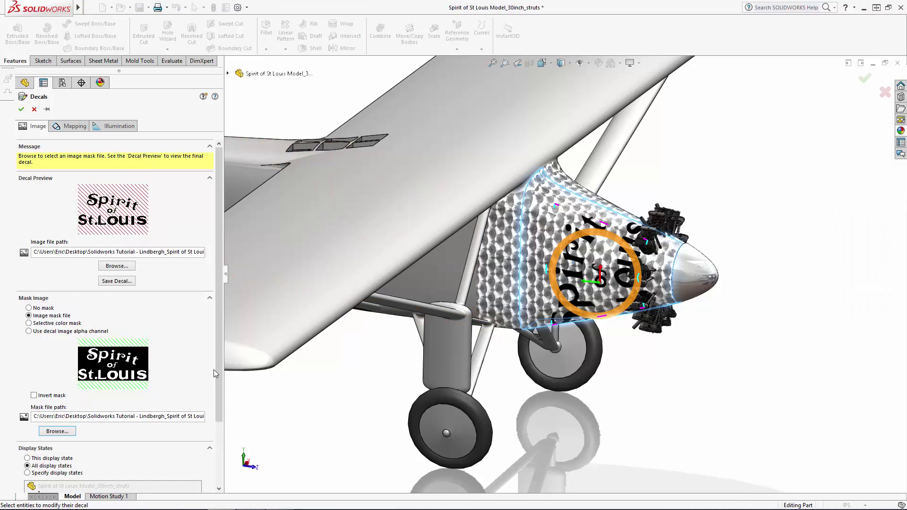
# Step: Change the decal's mapping to Projection with YZ as the projection direction
pyautogui.click(71, 126)
pyautogui.click(129, 227)
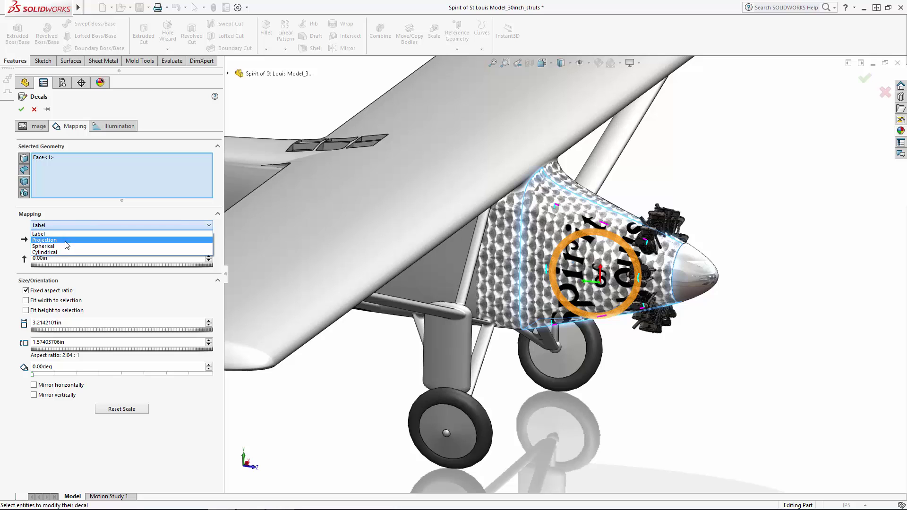
pyautogui.click(66, 244)
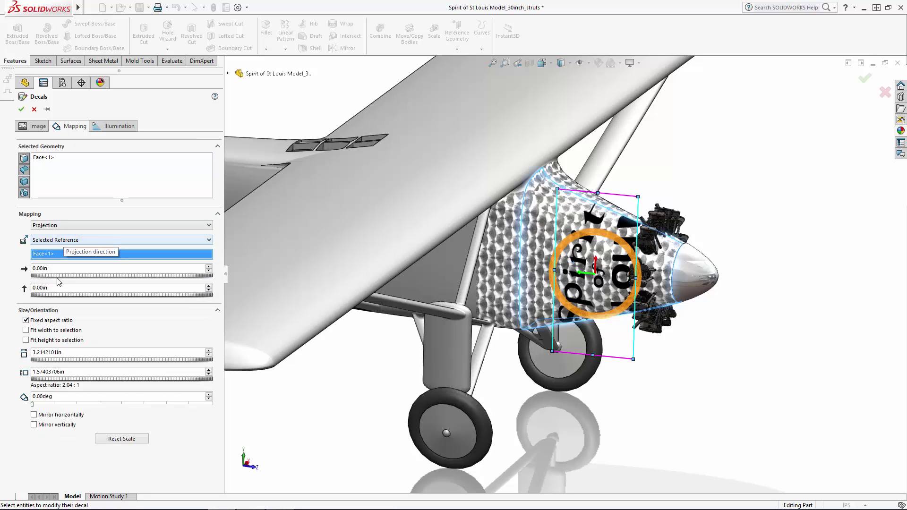
pyautogui.click(57, 240)
pyautogui.click(54, 261)
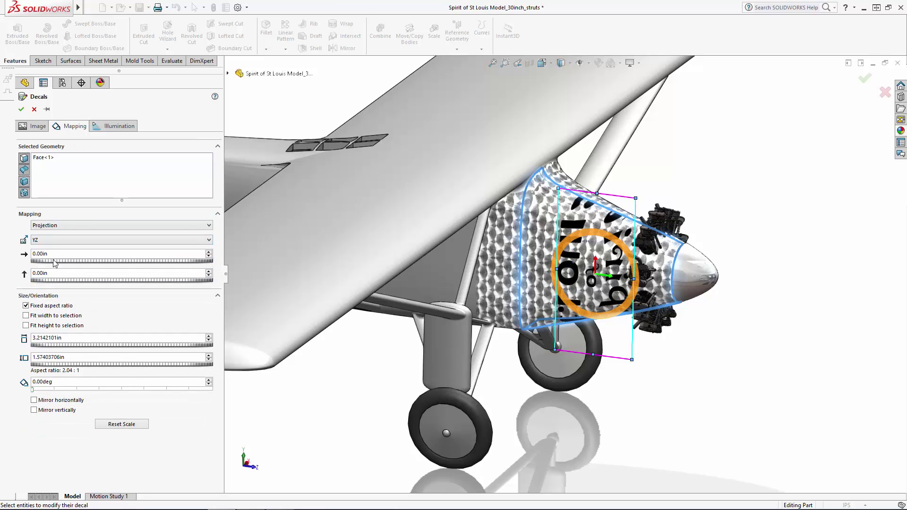
# Step: Rotate the decal by 90.5 degrees and mirror it vertically only, so the logo reads correctly
pyautogui.click(68, 383)
pyautogui.write('90.5')
pyautogui.click(87, 358)
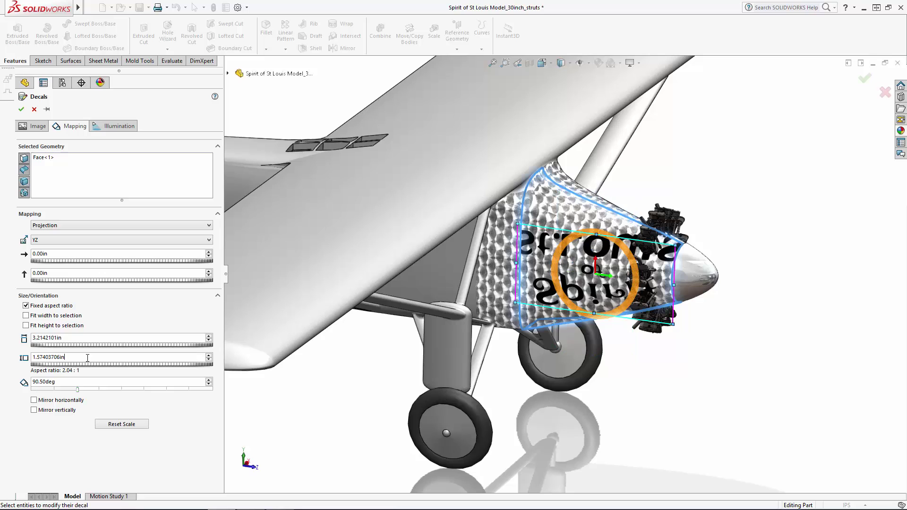
pyautogui.click(34, 400)
pyautogui.click(34, 410)
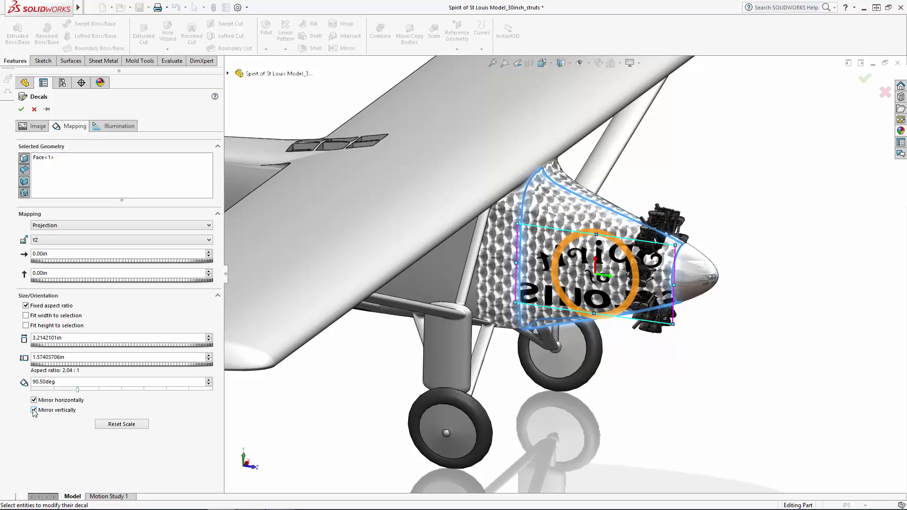
pyautogui.click(34, 400)
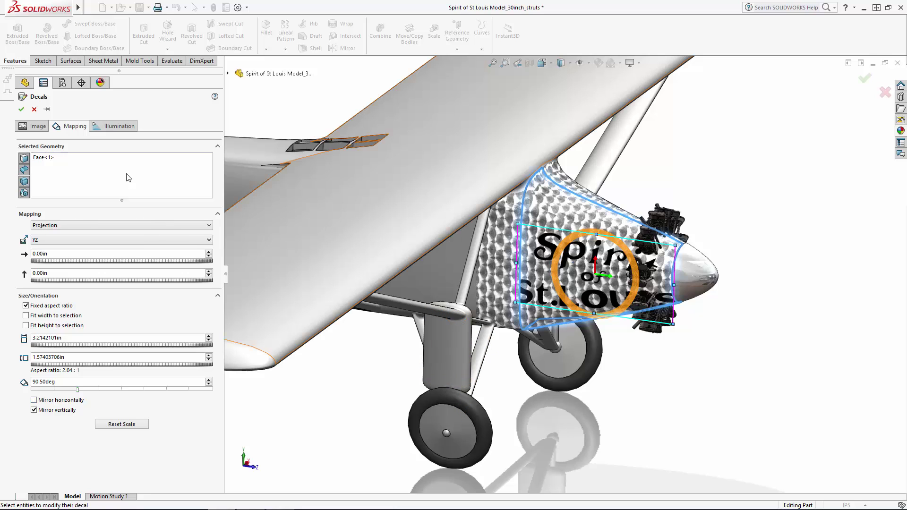
# Step: Add the adjoining rear cowling face to the decal, shrink the logo to about 2.73 in wide and move it up and rearward
pyautogui.click(506, 255)
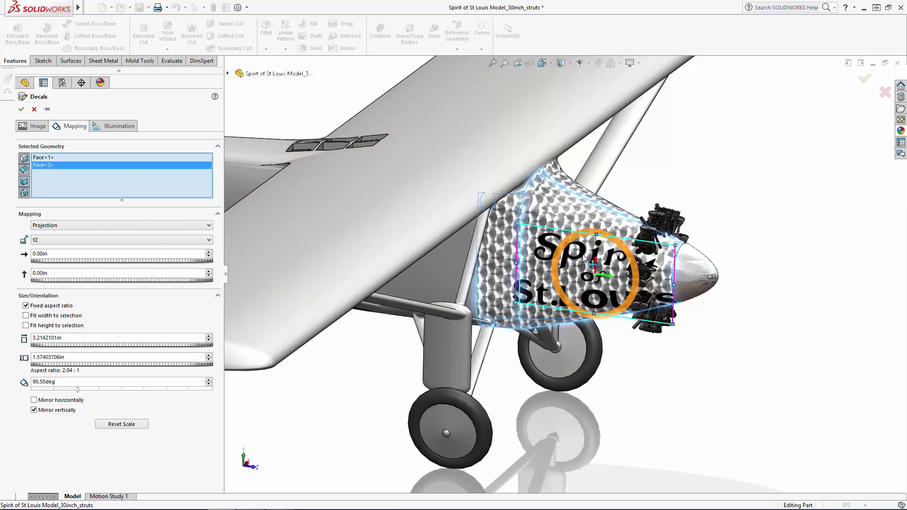
pyautogui.click(541, 62)
pyautogui.click(550, 103)
pyautogui.scroll(-8, 692, 264)
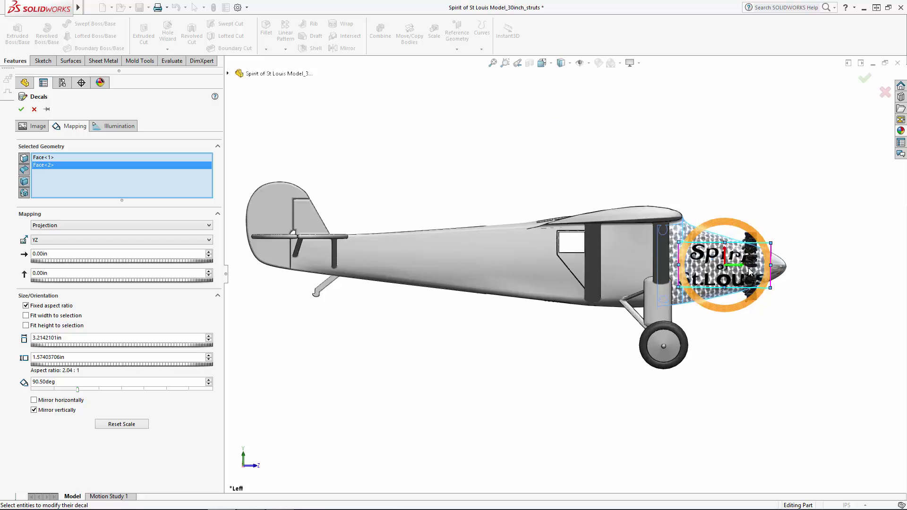
pyautogui.moveTo(807, 202); pyautogui.dragTo(762, 216)
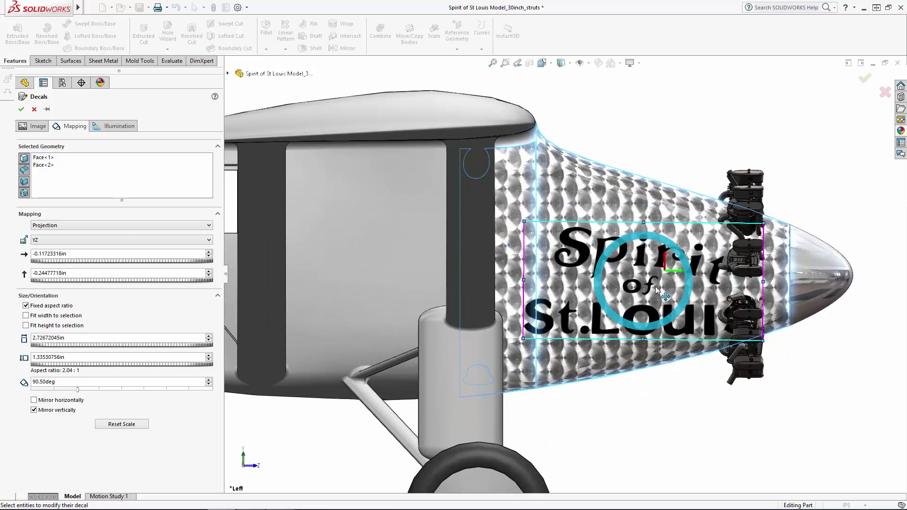
pyautogui.moveTo(643, 307); pyautogui.dragTo(595, 253)
# Step: Set the decal's horizontal offset to 0.50 in, vertical offset to -0.625 in and width to 2.5 in, and accept the decal
pyautogui.doubleClick(76, 254)
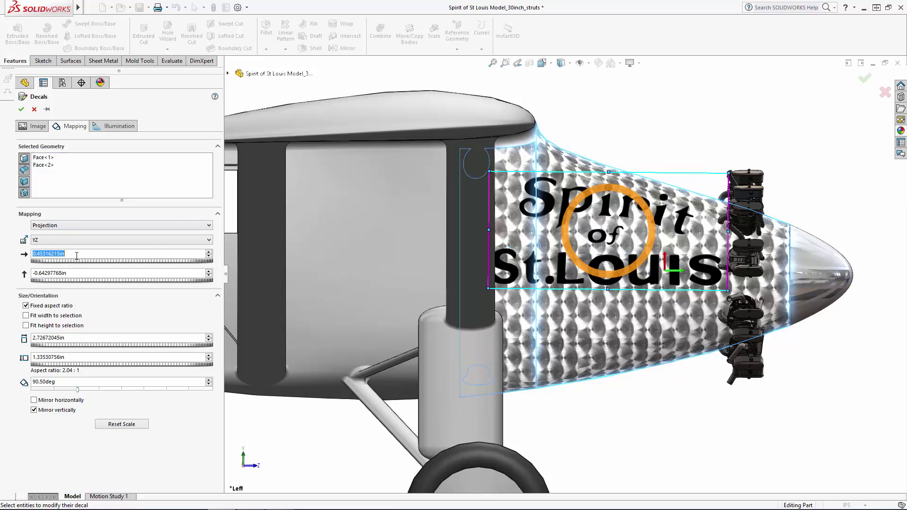
pyautogui.write('0.50in')
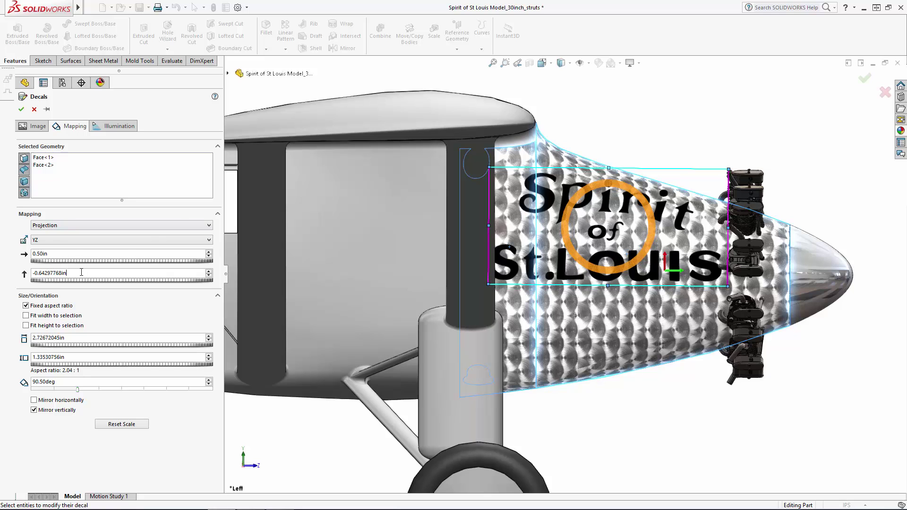
pyautogui.doubleClick(80, 273)
pyautogui.write('-0.')
pyautogui.doubleClick(77, 337)
pyautogui.write('2.5')
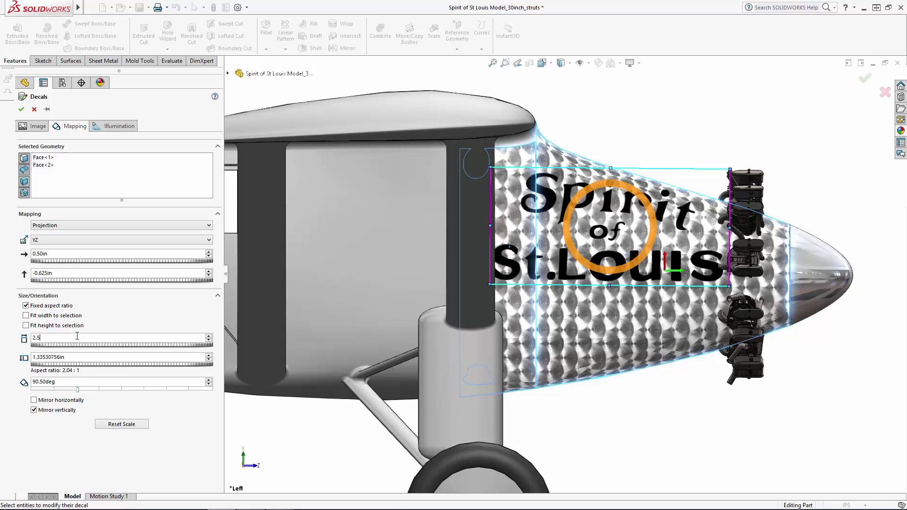
pyautogui.click(80, 355)
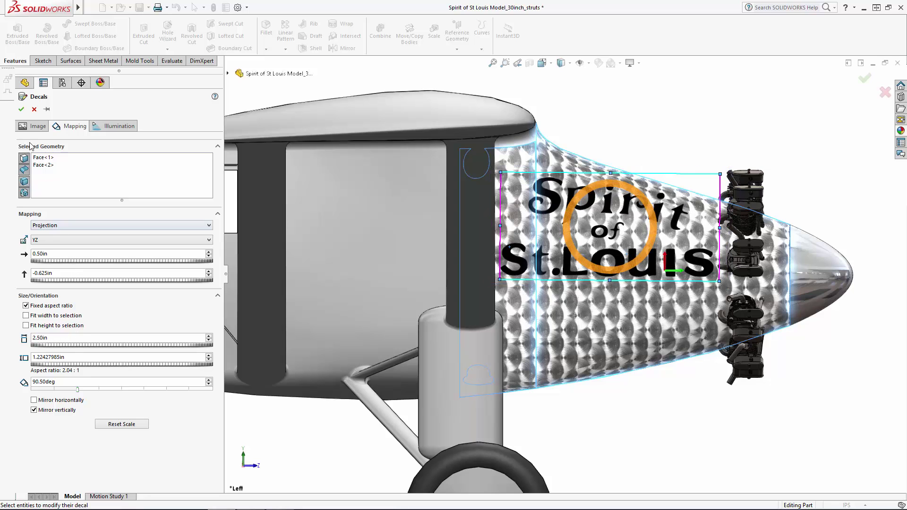
pyautogui.click(22, 109)
pyautogui.scroll(5, 672, 97)
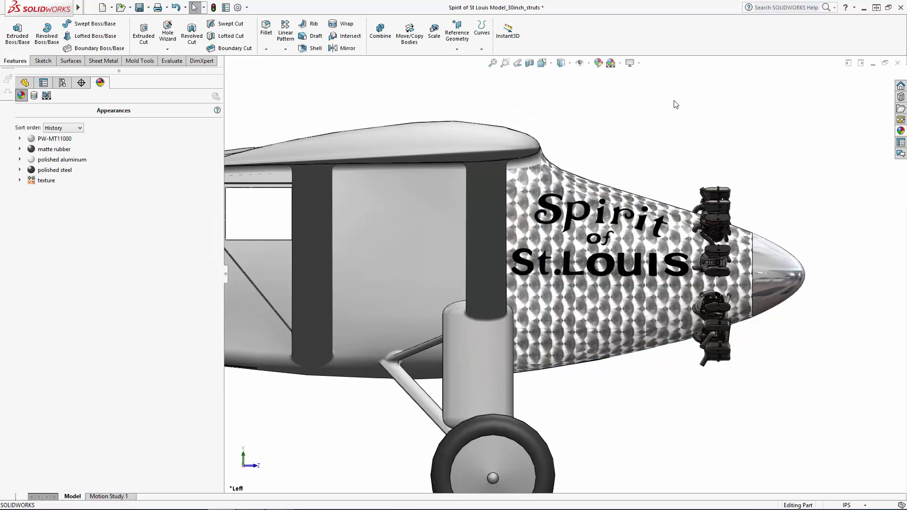
pyautogui.moveTo(678, 216); pyautogui.dragTo(650, 349, button='middle')
pyautogui.scroll(5, 636, 259)
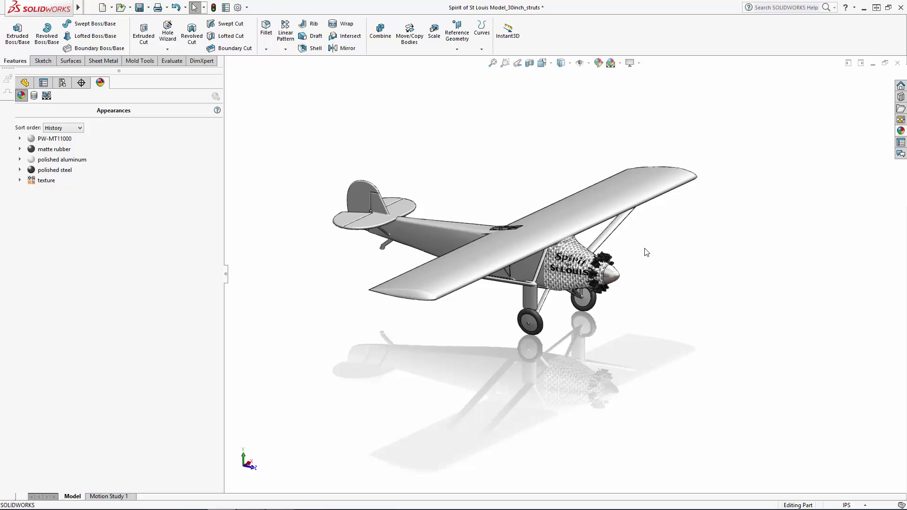